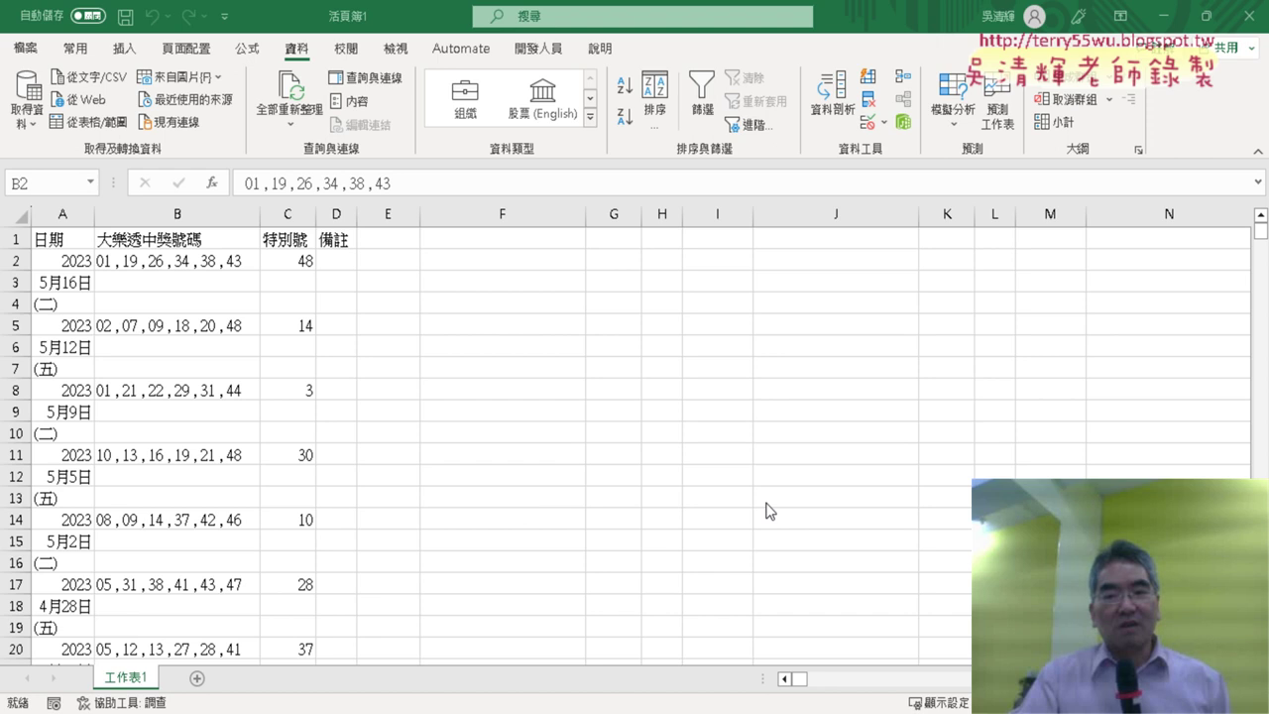
Zoom in on the lottery sheet and select header row 1 (日期, 大樂透中獎號碼, 特別號, 備註).
{"action": "scroll", "coordinate": [635, 436], "scroll_direction": "up", "scroll_amount": 2}
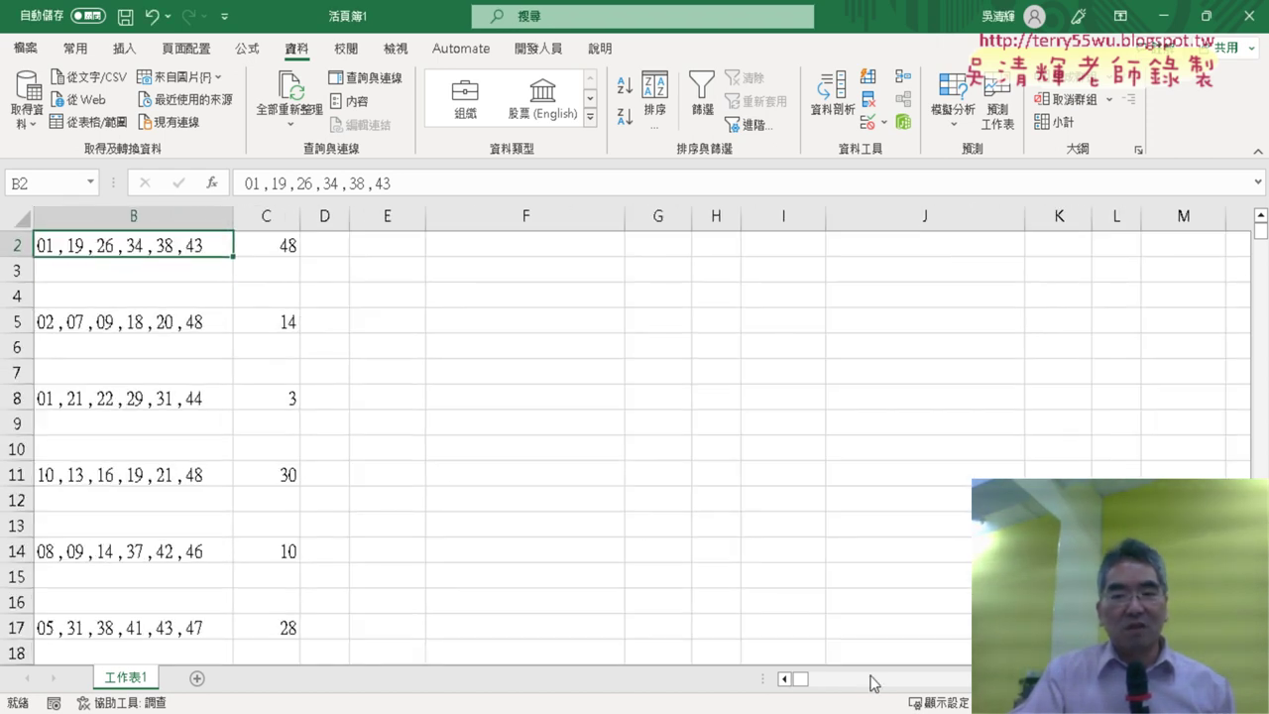
{"action": "left_click", "coordinate": [784, 680]}
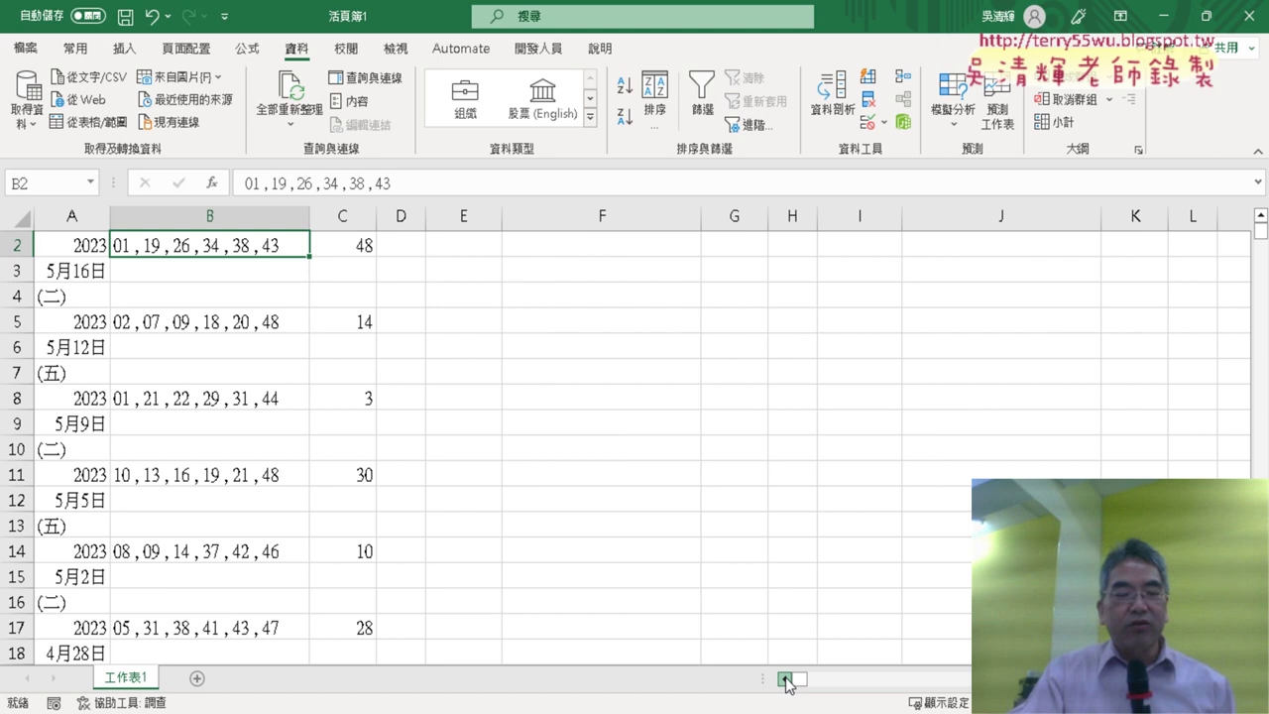
{"action": "scroll", "coordinate": [476, 504], "scroll_direction": "up", "scroll_amount": 1}
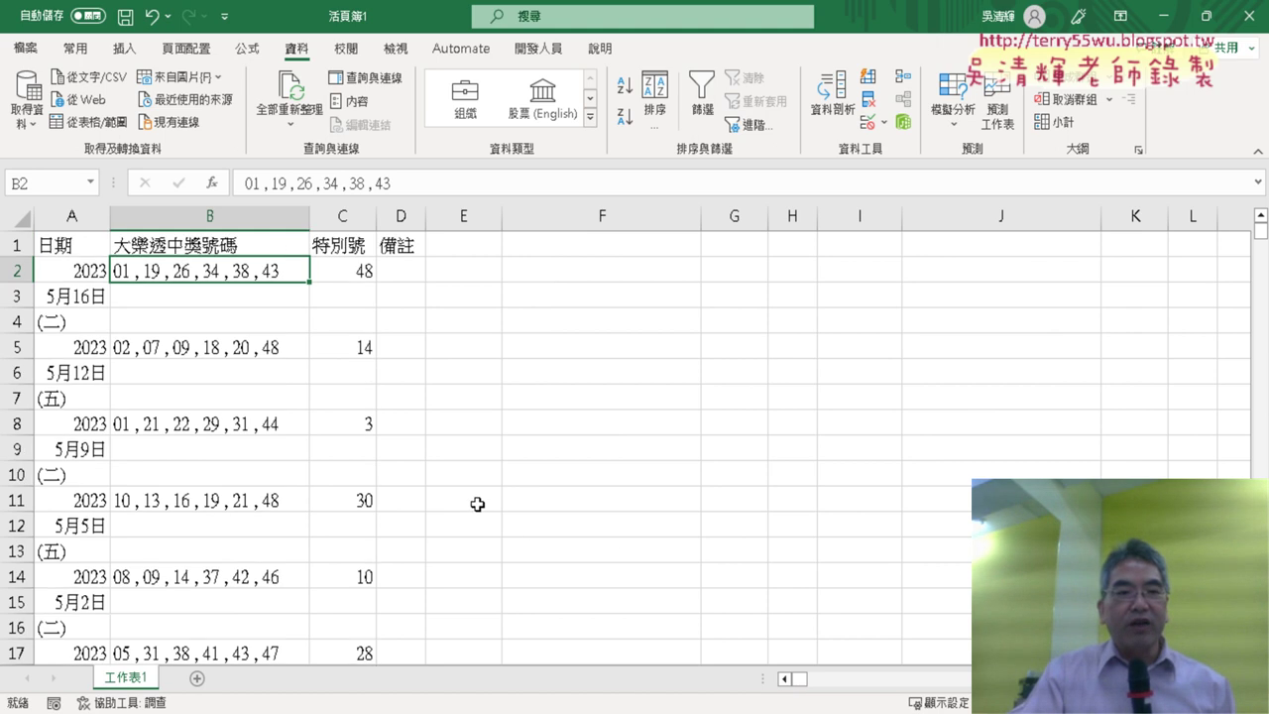
{"action": "left_click", "coordinate": [15, 245]}
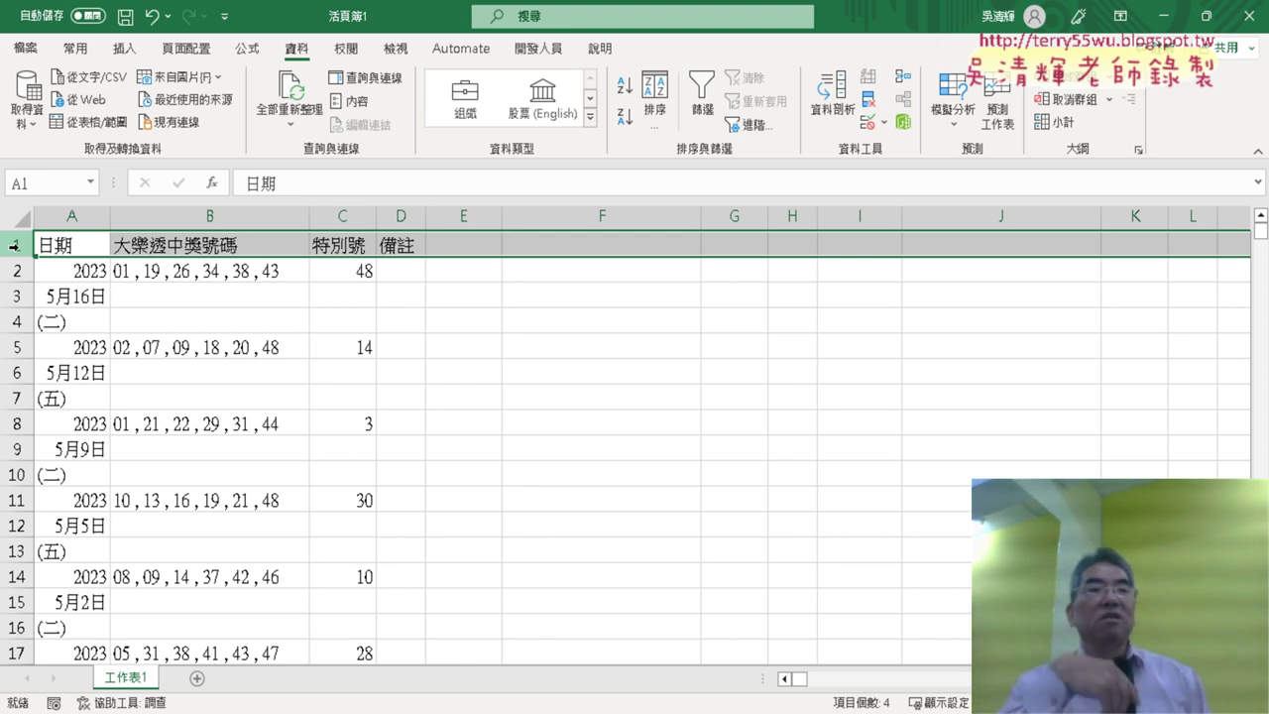
{"action": "left_click", "coordinate": [17, 296]}
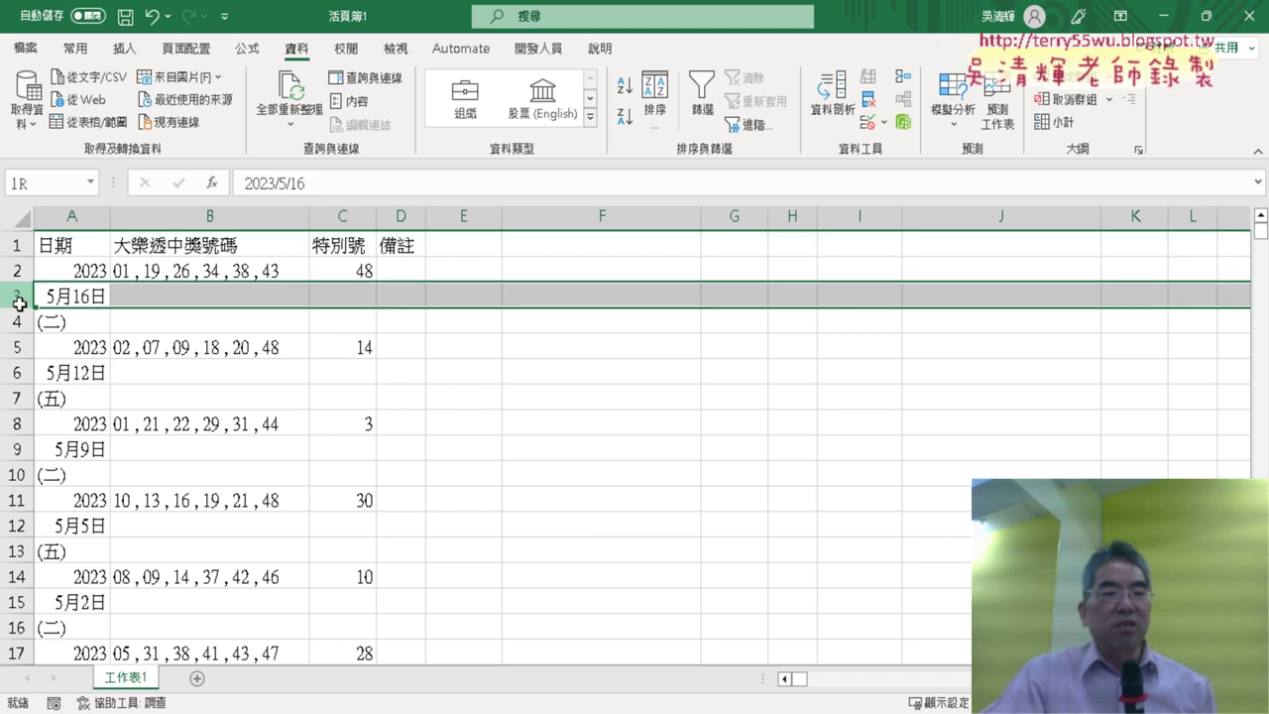
{"action": "left_click_drag", "start_coordinate": [18, 303], "coordinate": [17, 319]}
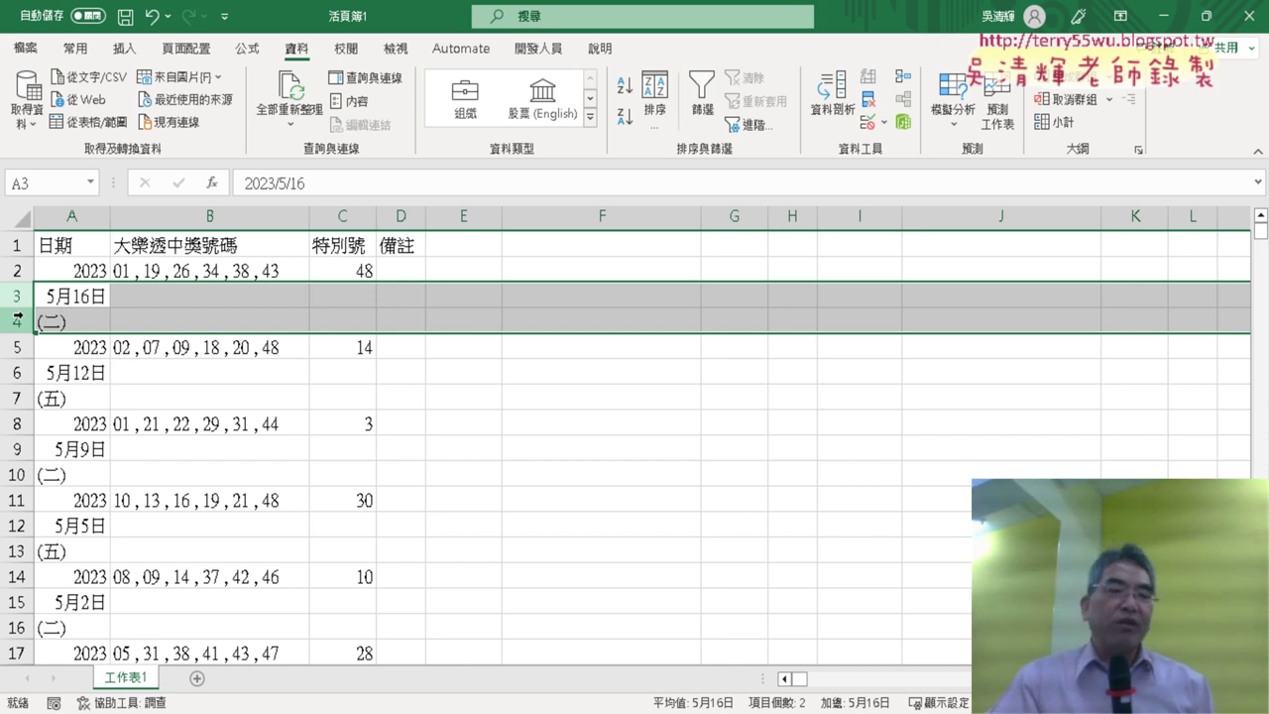
{"action": "left_click", "coordinate": [80, 244]}
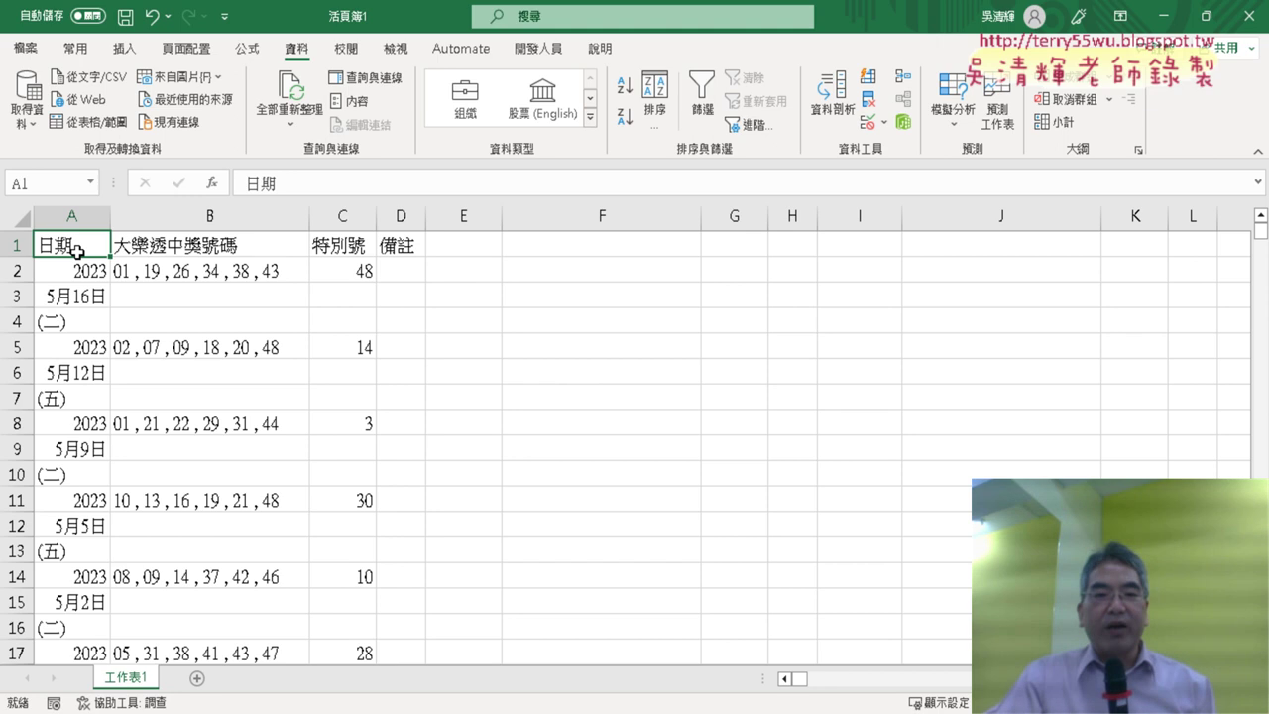
{"action": "left_click_drag", "start_coordinate": [16, 296], "coordinate": [15, 321]}
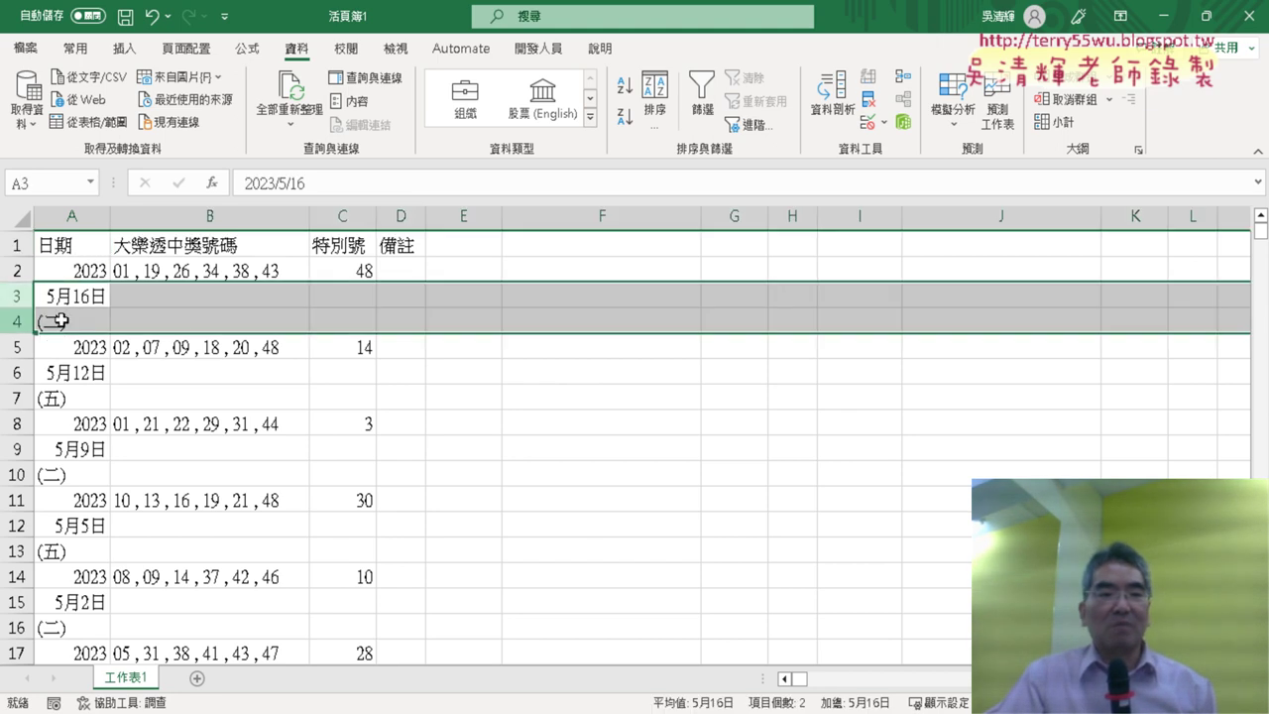
{"action": "right_click", "coordinate": [188, 312]}
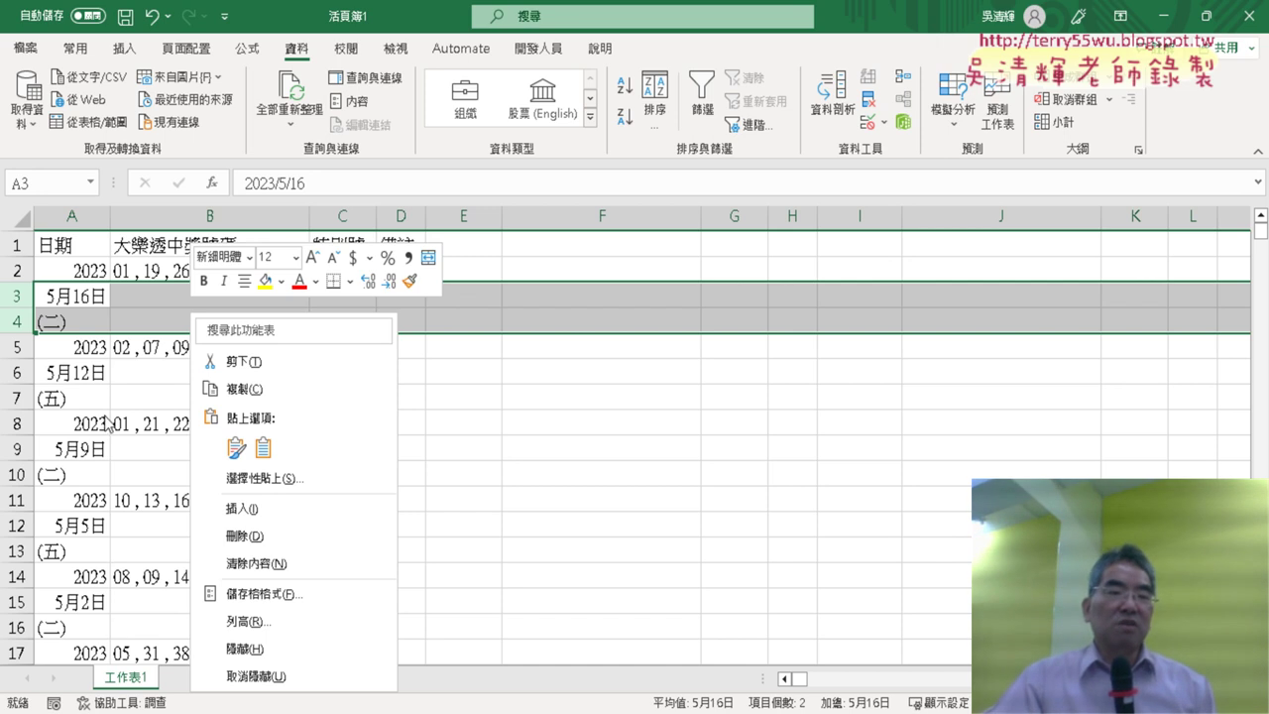
{"action": "key", "text": "Escape"}
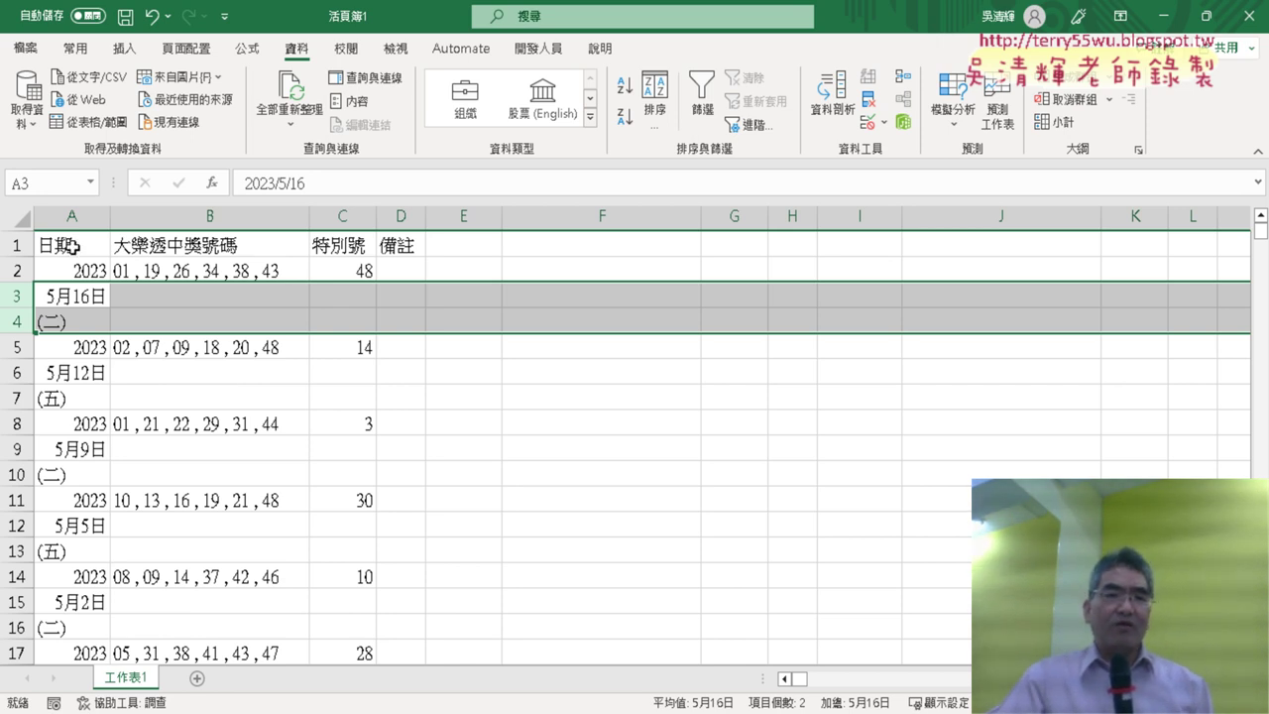
{"action": "left_click", "coordinate": [72, 246]}
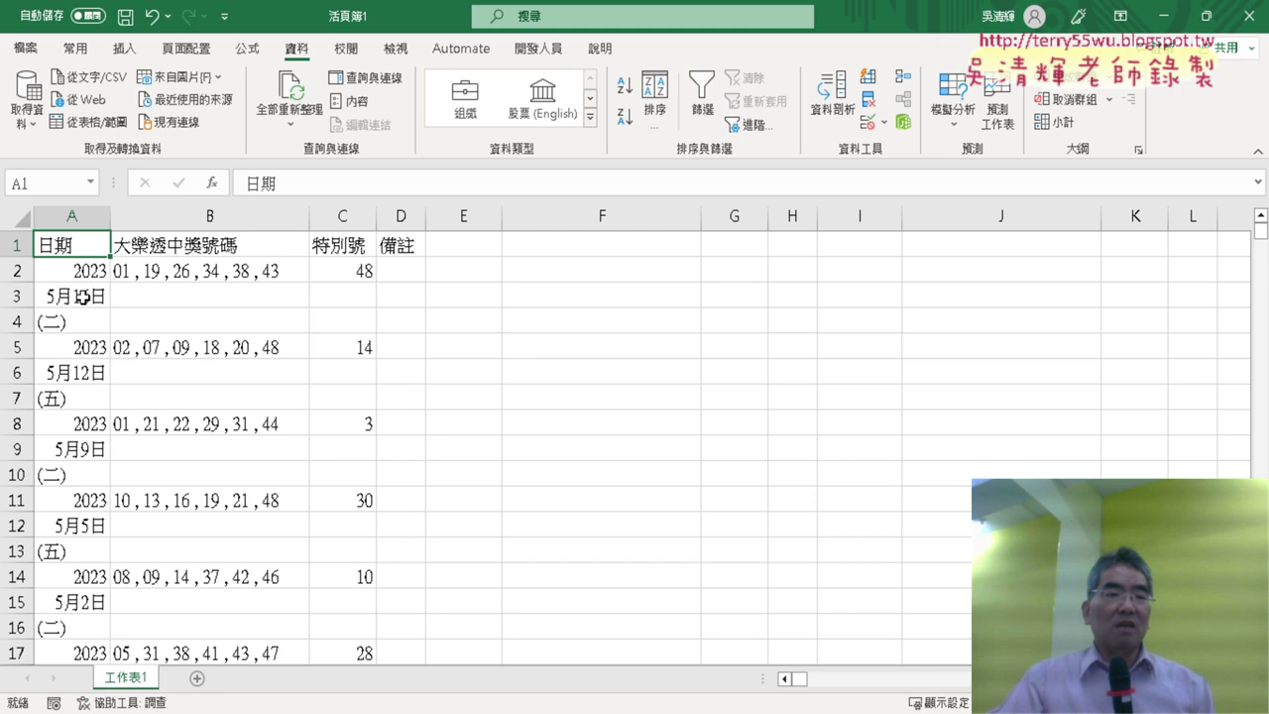
{"action": "left_click", "coordinate": [81, 296]}
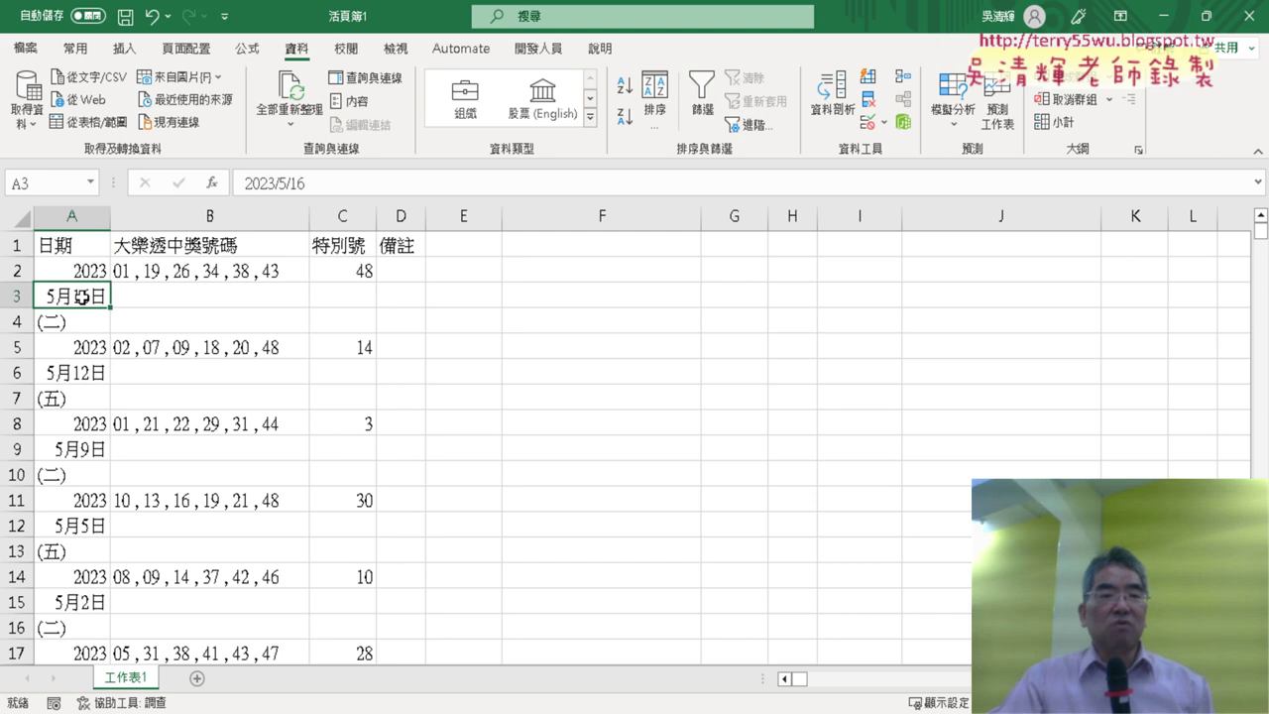
{"action": "left_click_drag", "start_coordinate": [81, 296], "coordinate": [82, 319]}
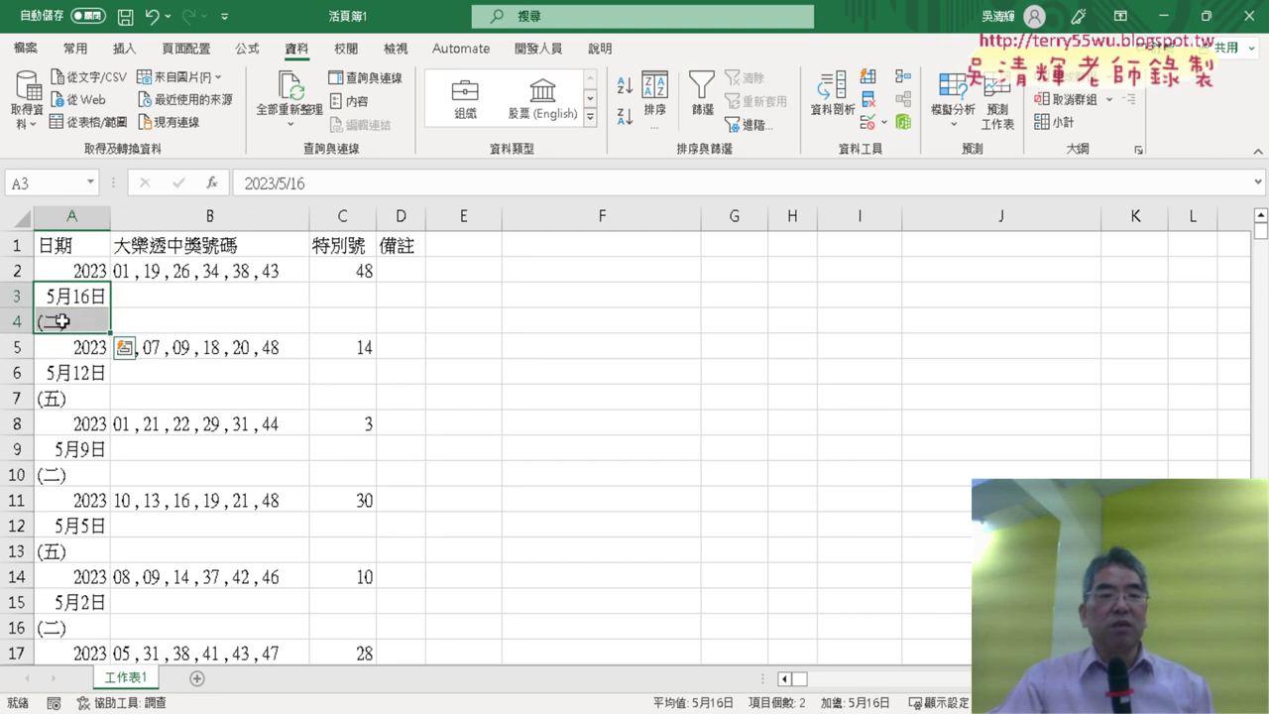
{"action": "left_click", "coordinate": [88, 269]}
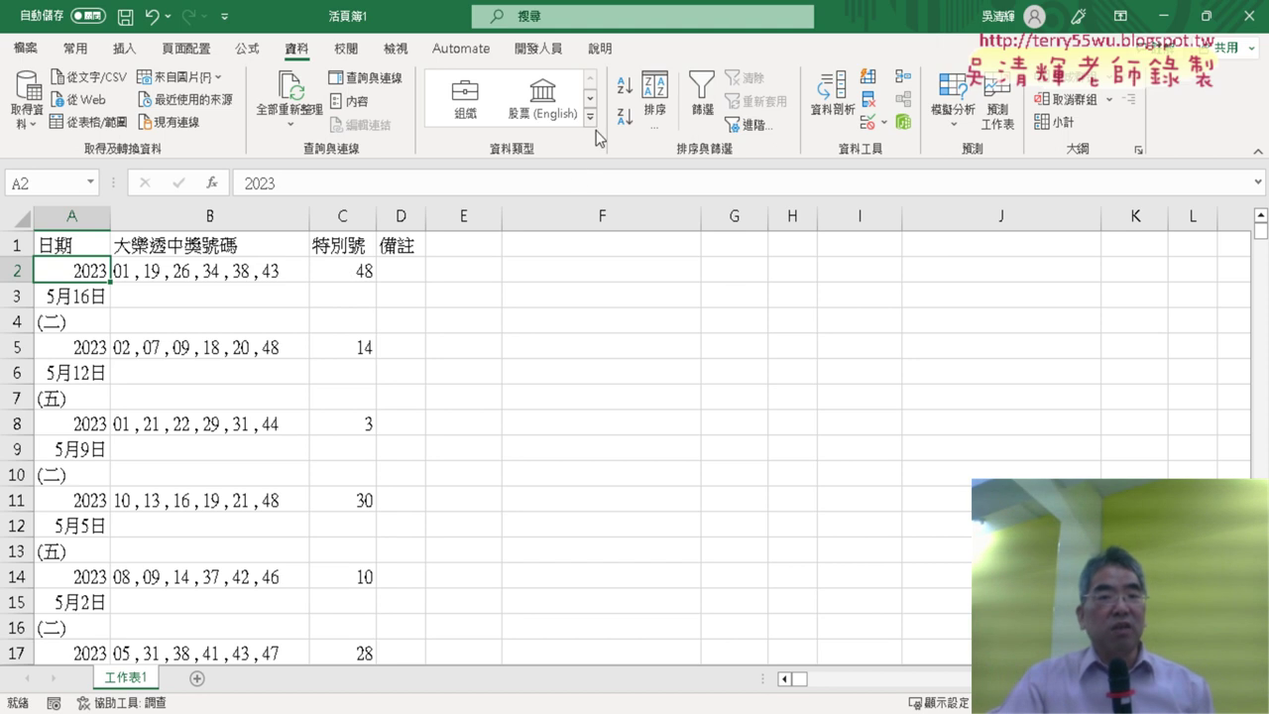
{"action": "left_click_drag", "start_coordinate": [91, 297], "coordinate": [87, 318]}
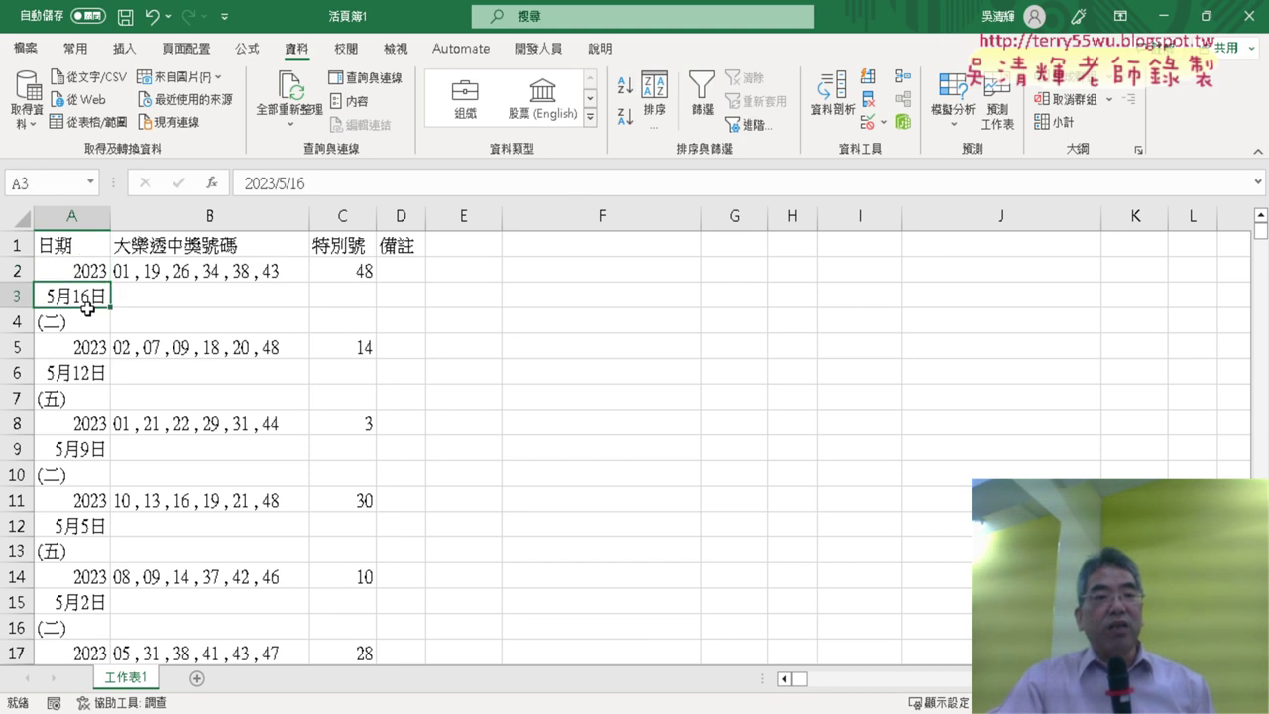
{"action": "left_click", "coordinate": [69, 243]}
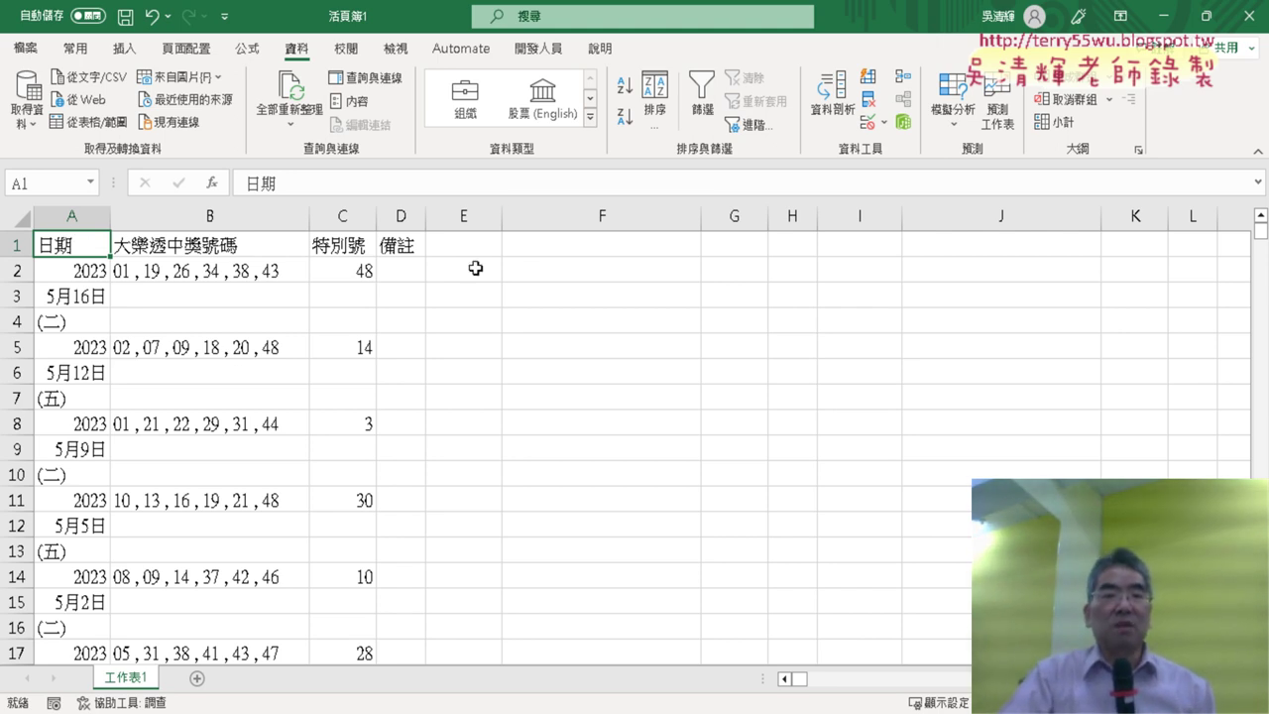
Apply Sort A to Z to the lottery table by date.
{"action": "left_click", "coordinate": [625, 87]}
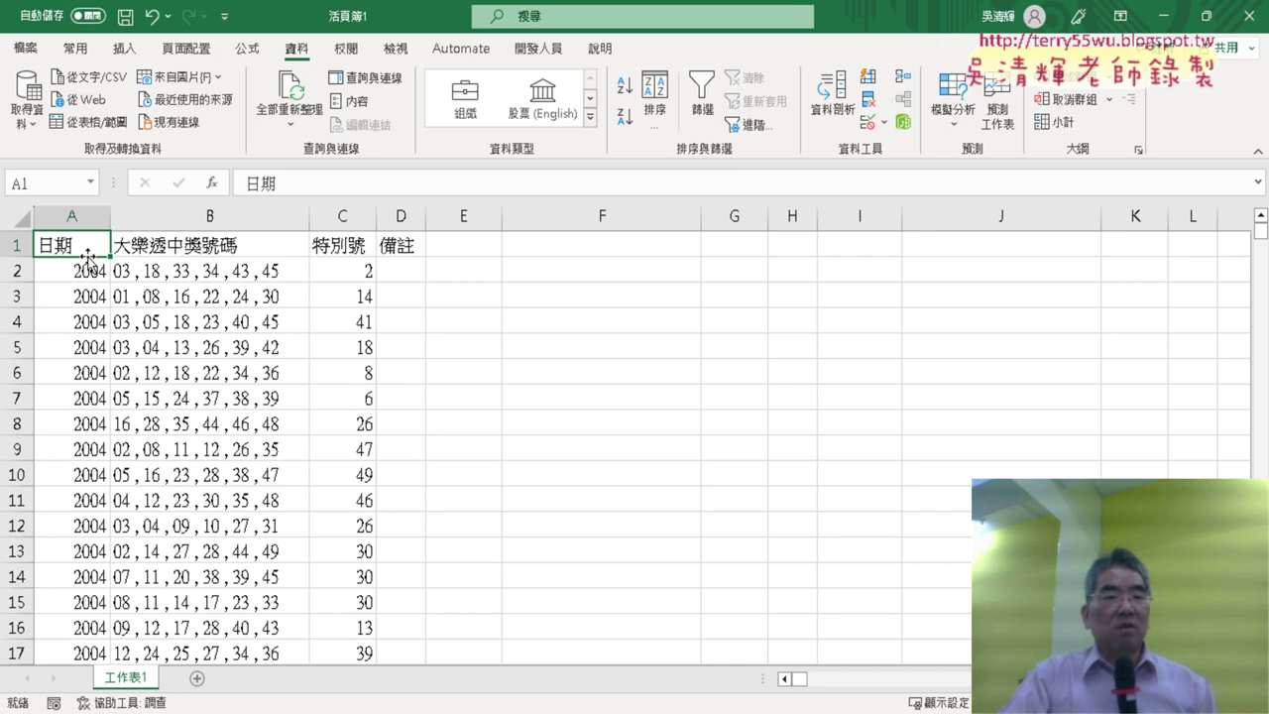
{"action": "scroll", "coordinate": [165, 323], "scroll_direction": "down", "scroll_amount": 3}
{"action": "scroll", "coordinate": [167, 325], "scroll_direction": "up", "scroll_amount": 3}
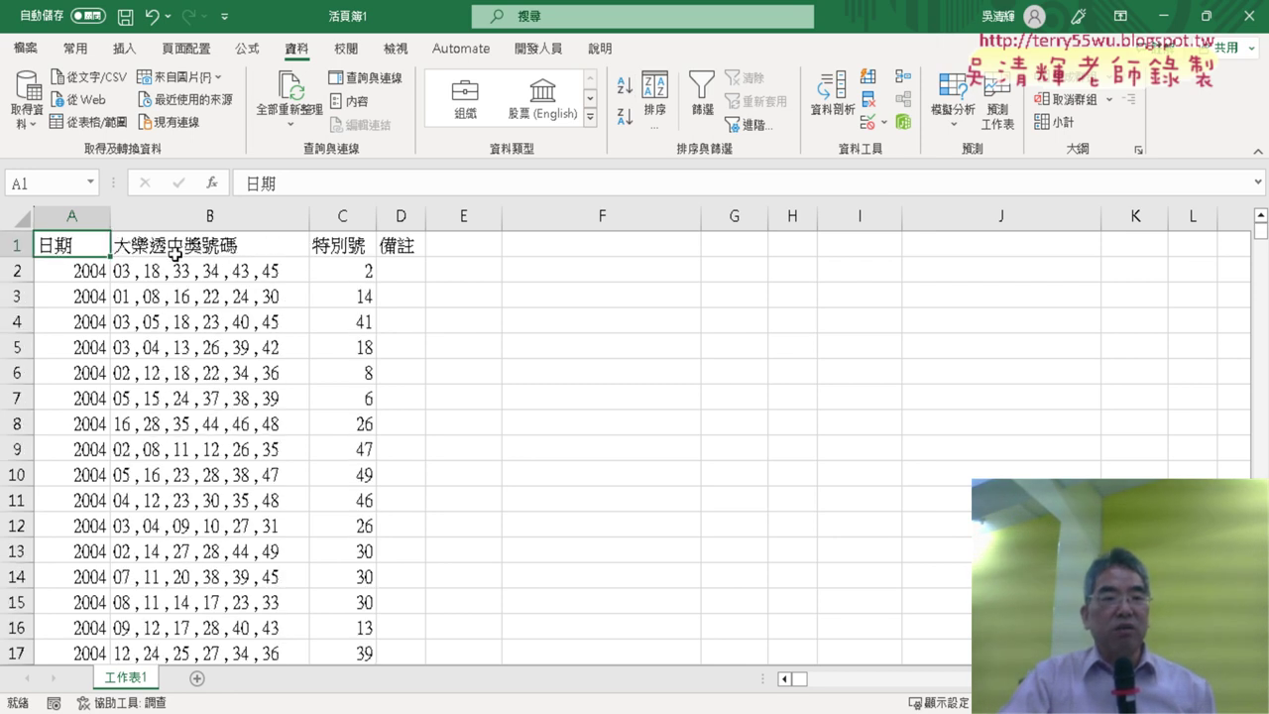
Check the sorted rows and headers, then jump to the last winning-numbers entry at row 2094.
{"action": "left_click_drag", "start_coordinate": [17, 269], "coordinate": [17, 373]}
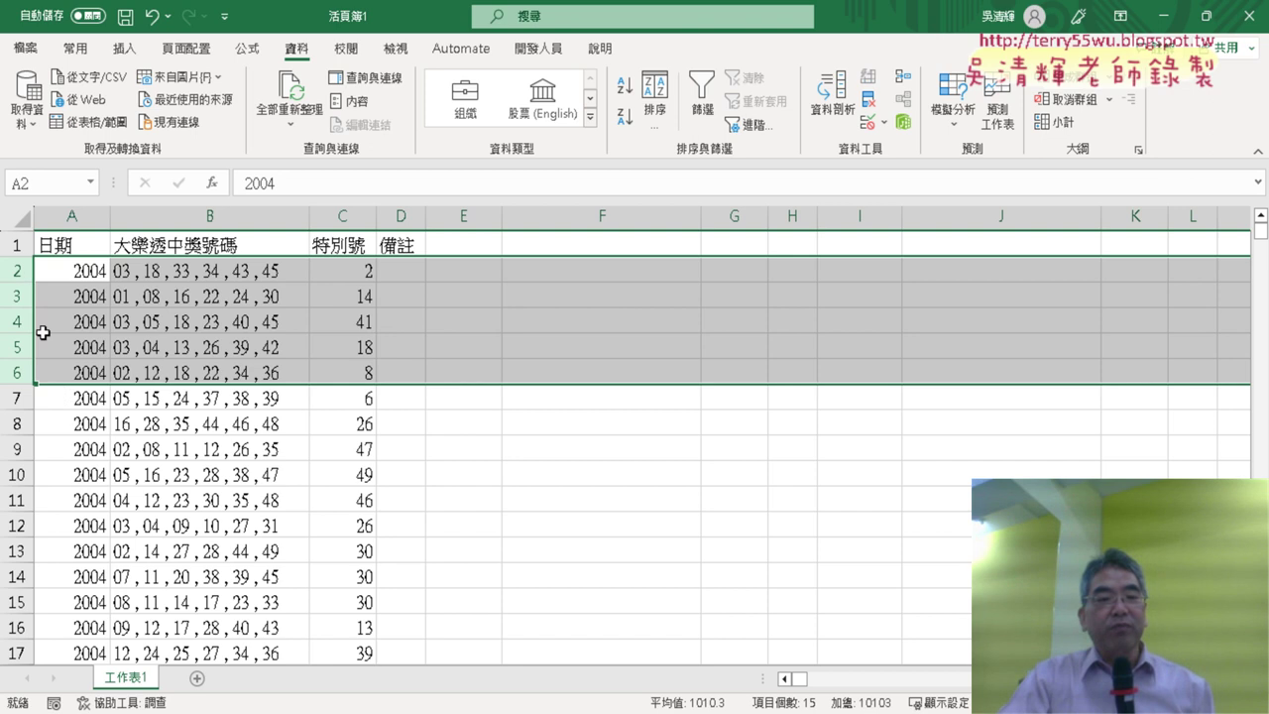
{"action": "left_click", "coordinate": [87, 268]}
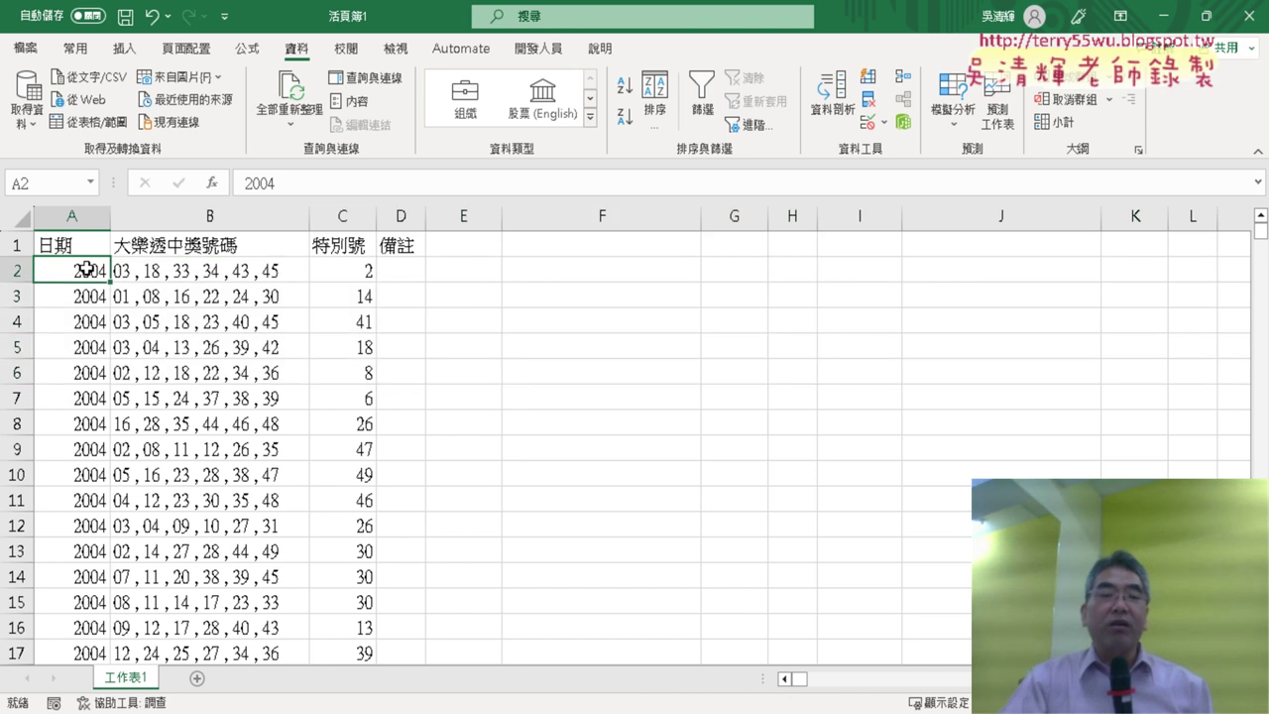
{"action": "left_click", "coordinate": [244, 244]}
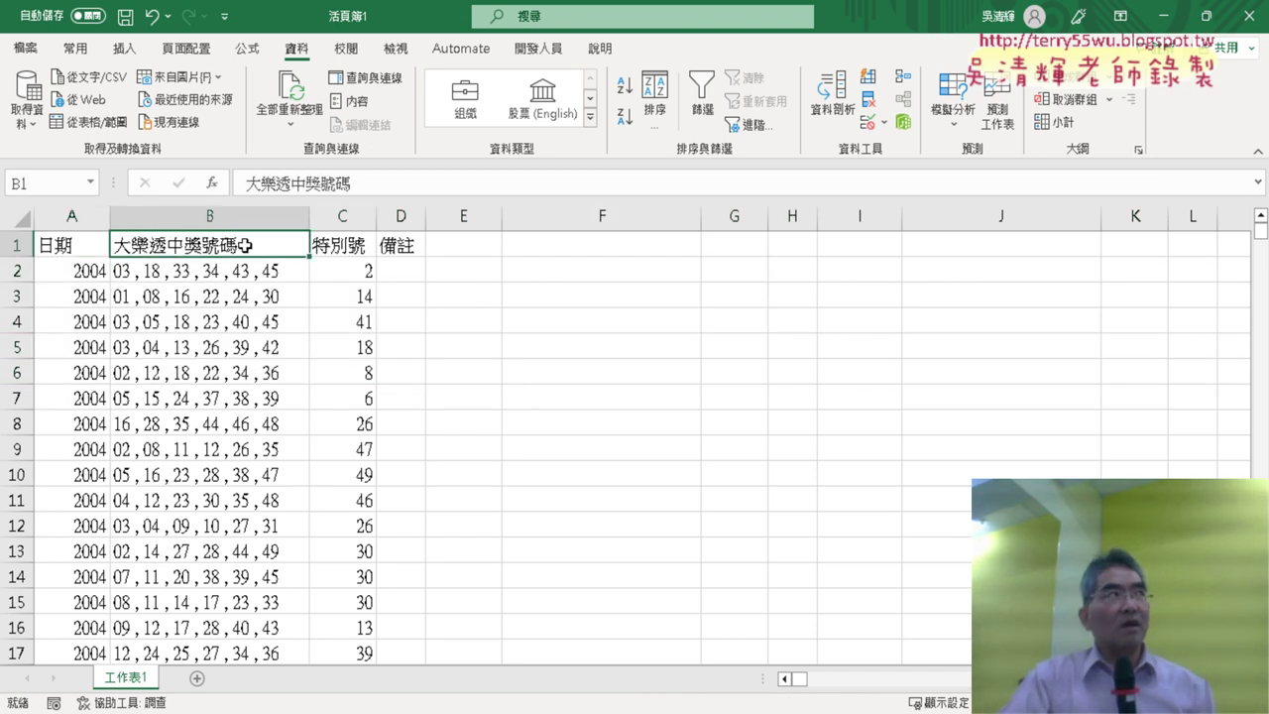
{"action": "left_click", "coordinate": [62, 248]}
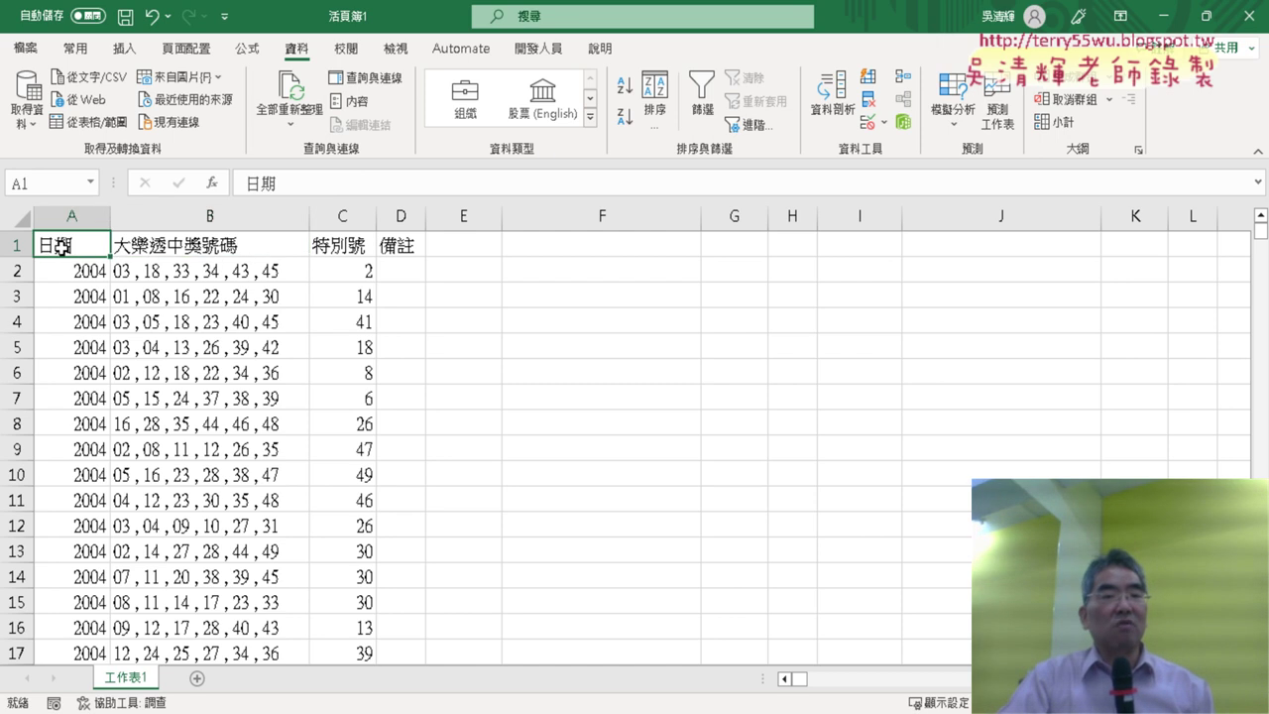
{"action": "left_click", "coordinate": [239, 247]}
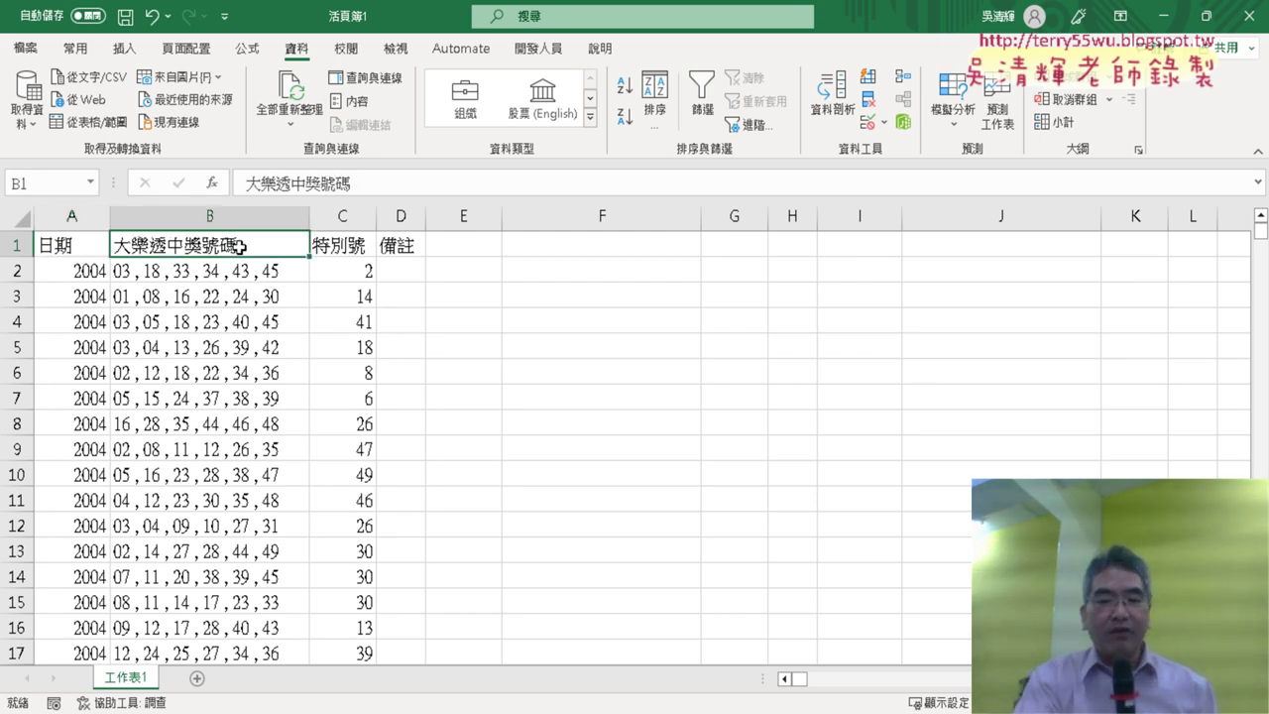
{"action": "key", "text": "ctrl+Down"}
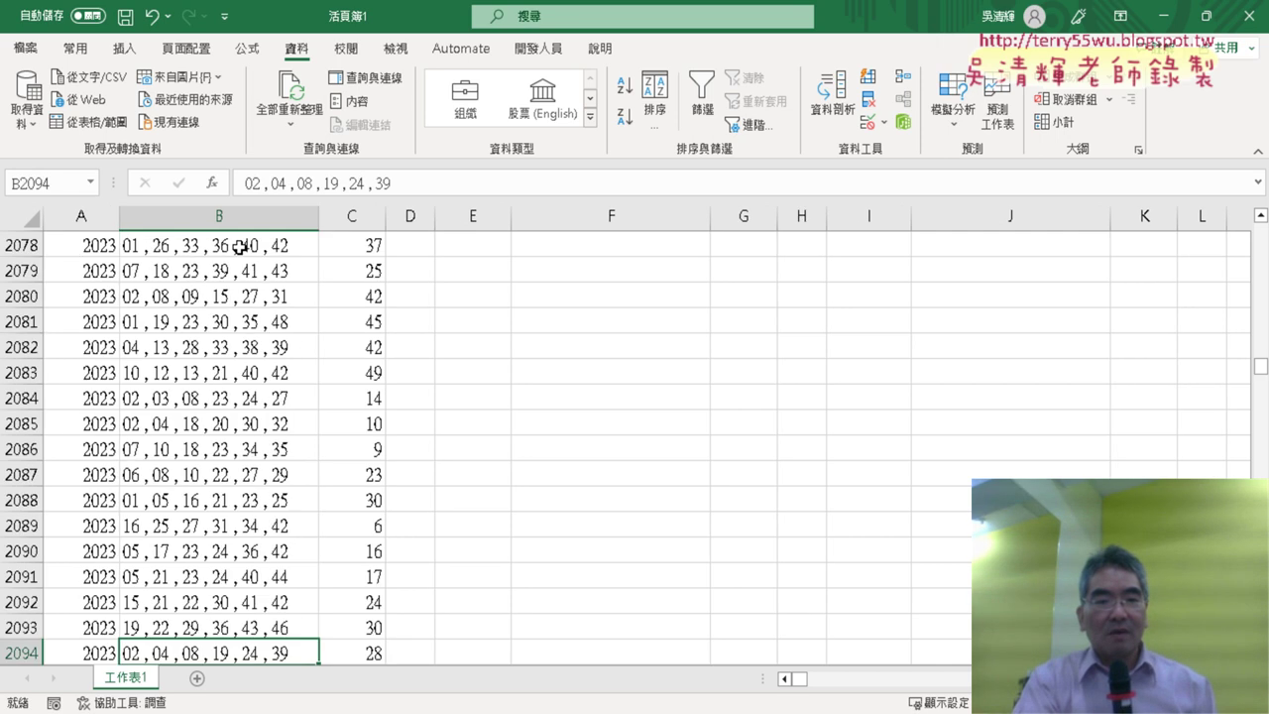
Scroll through the leftover rows after the draws, selecting row 2095, down toward row 6349.
{"action": "scroll", "coordinate": [313, 295], "scroll_direction": "down", "scroll_amount": 3}
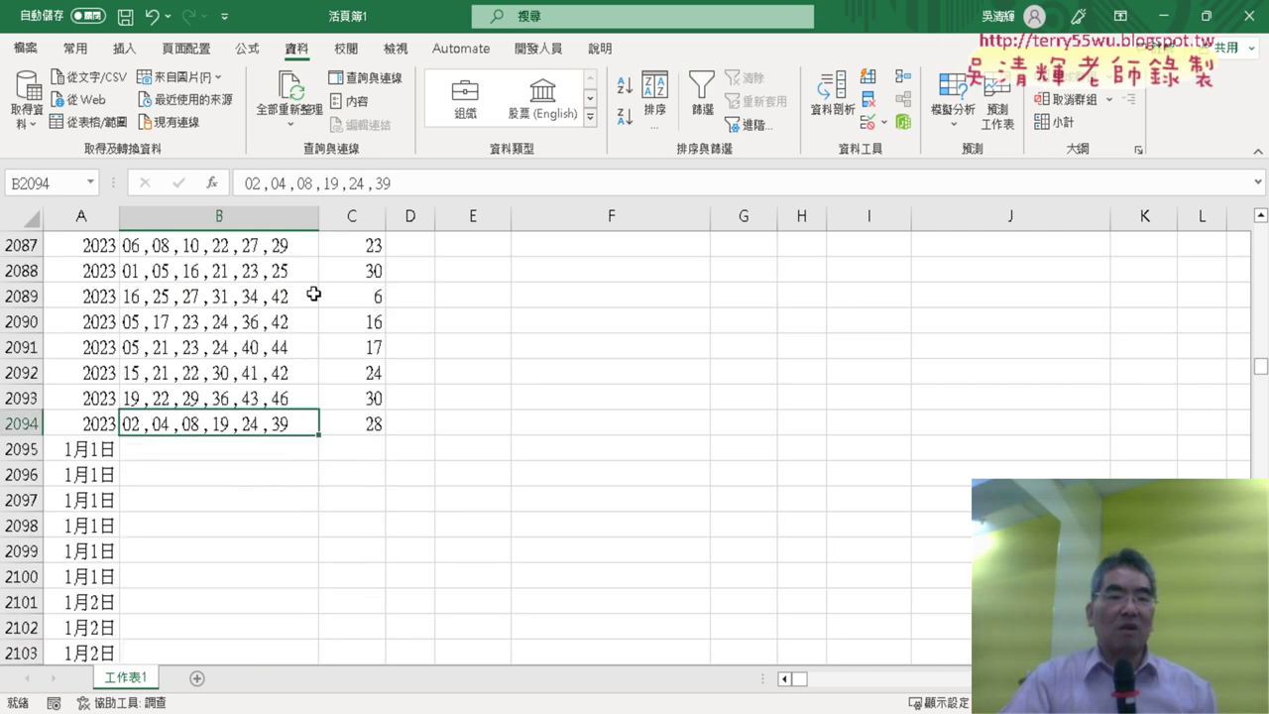
{"action": "scroll", "coordinate": [314, 295], "scroll_direction": "down", "scroll_amount": 1}
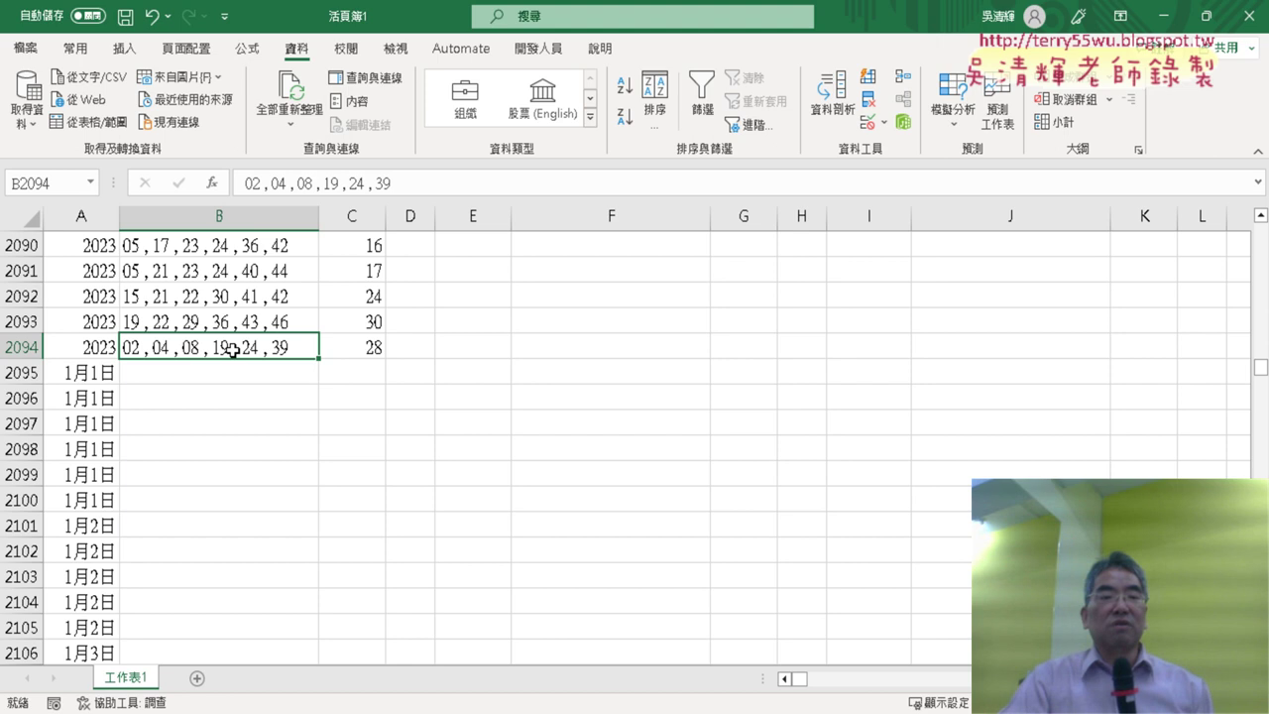
{"action": "left_click", "coordinate": [24, 371]}
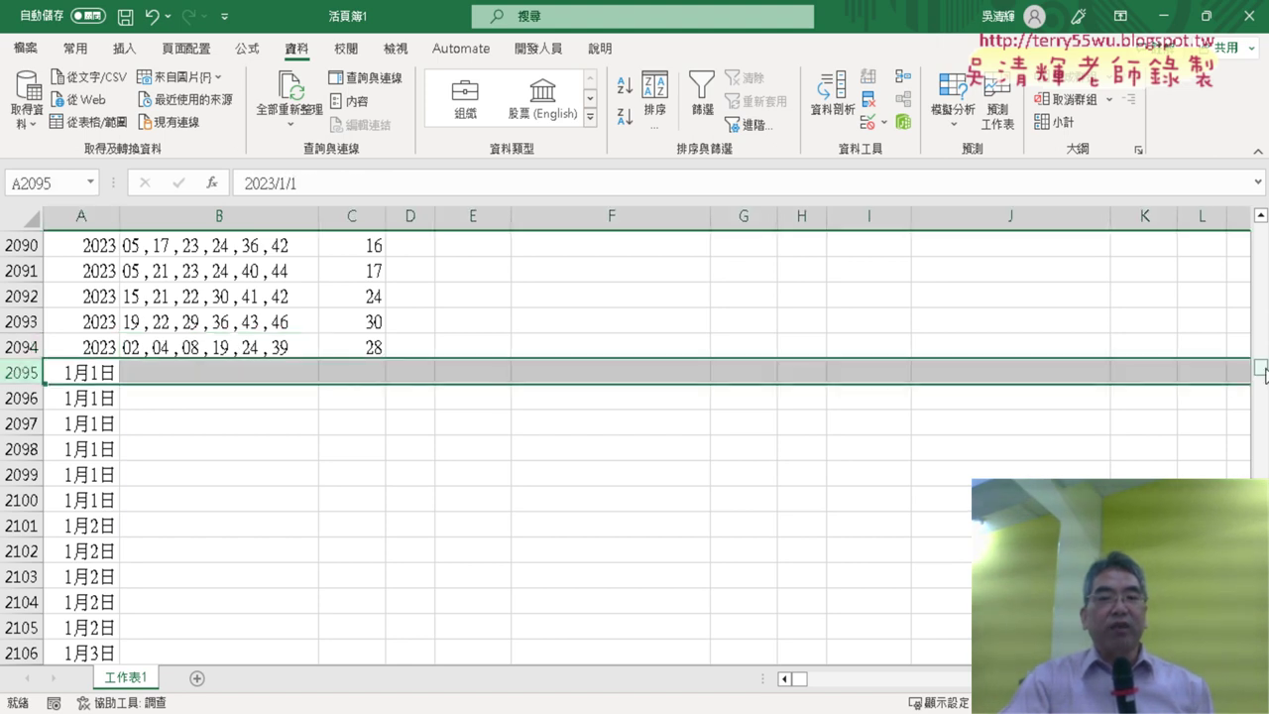
{"action": "left_click_drag", "start_coordinate": [1260, 369], "coordinate": [1261, 377]}
{"action": "scroll", "coordinate": [739, 353], "scroll_direction": "up", "scroll_amount": 1}
{"action": "scroll", "coordinate": [739, 354], "scroll_direction": "up", "scroll_amount": 2}
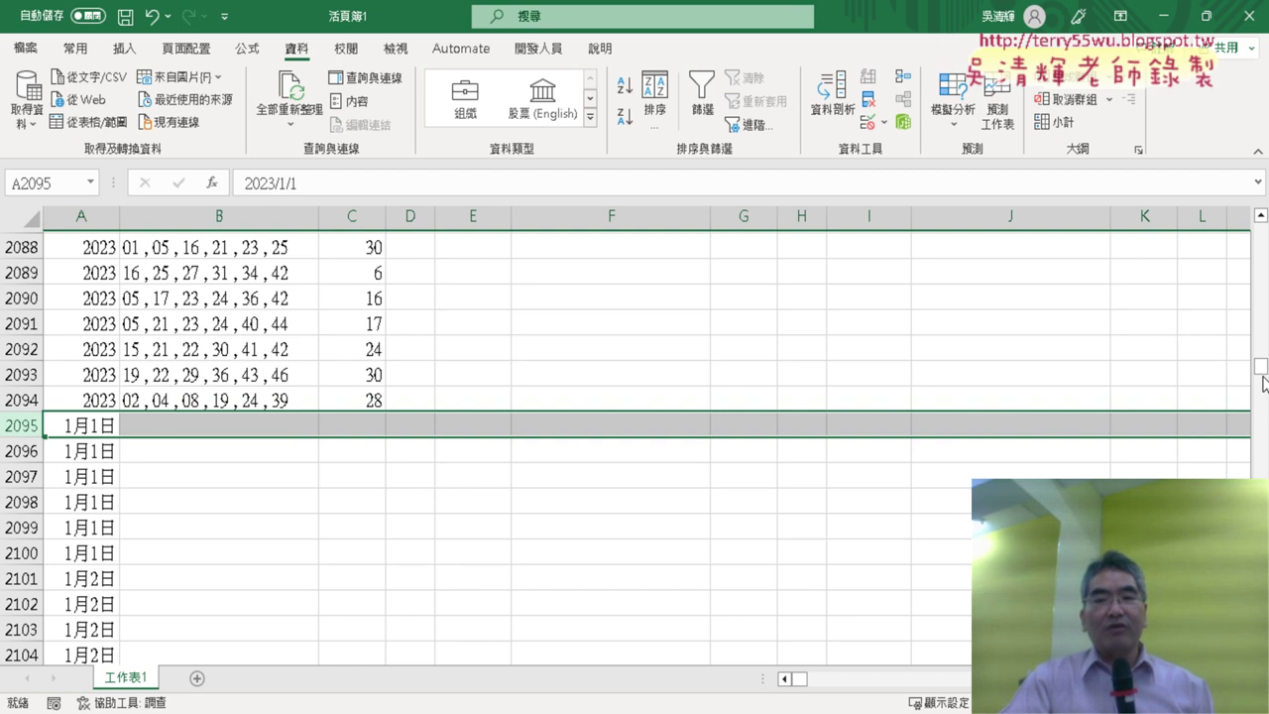
{"action": "left_click_drag", "start_coordinate": [1260, 369], "coordinate": [1261, 368]}
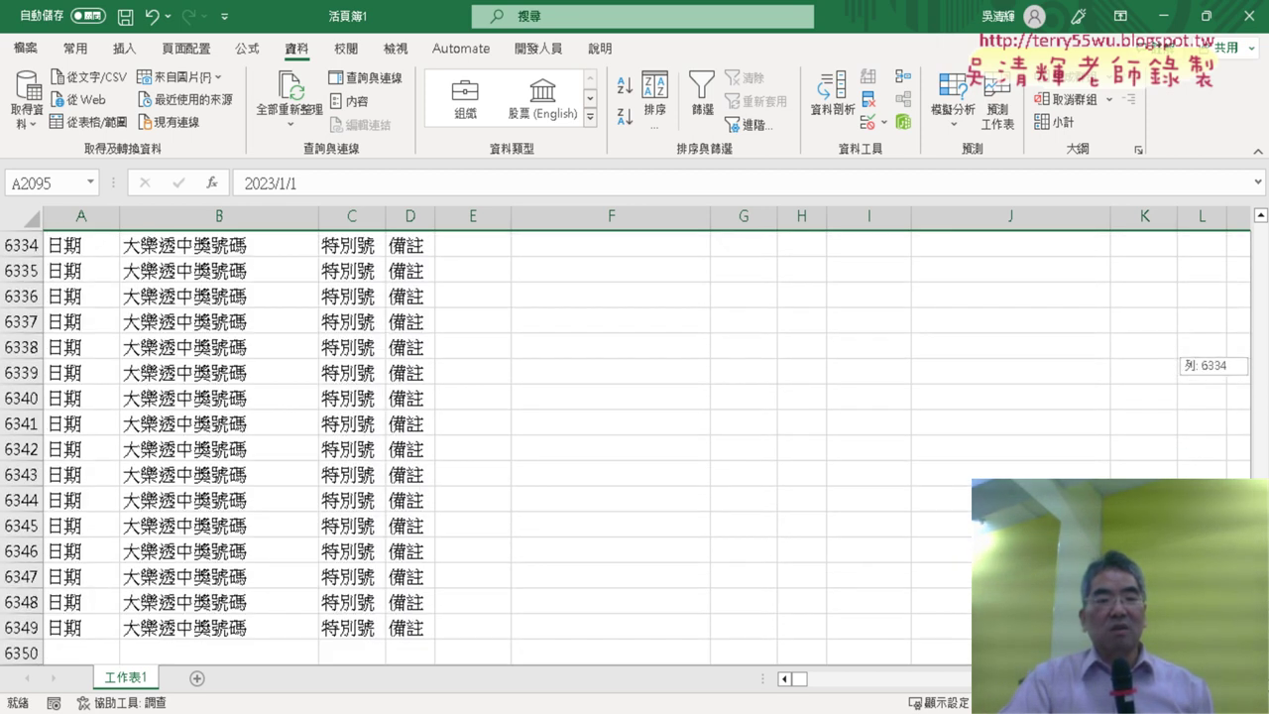
Select rows 2095 through 6349 and delete them.
{"action": "left_click", "coordinate": [20, 627], "text": "shift"}
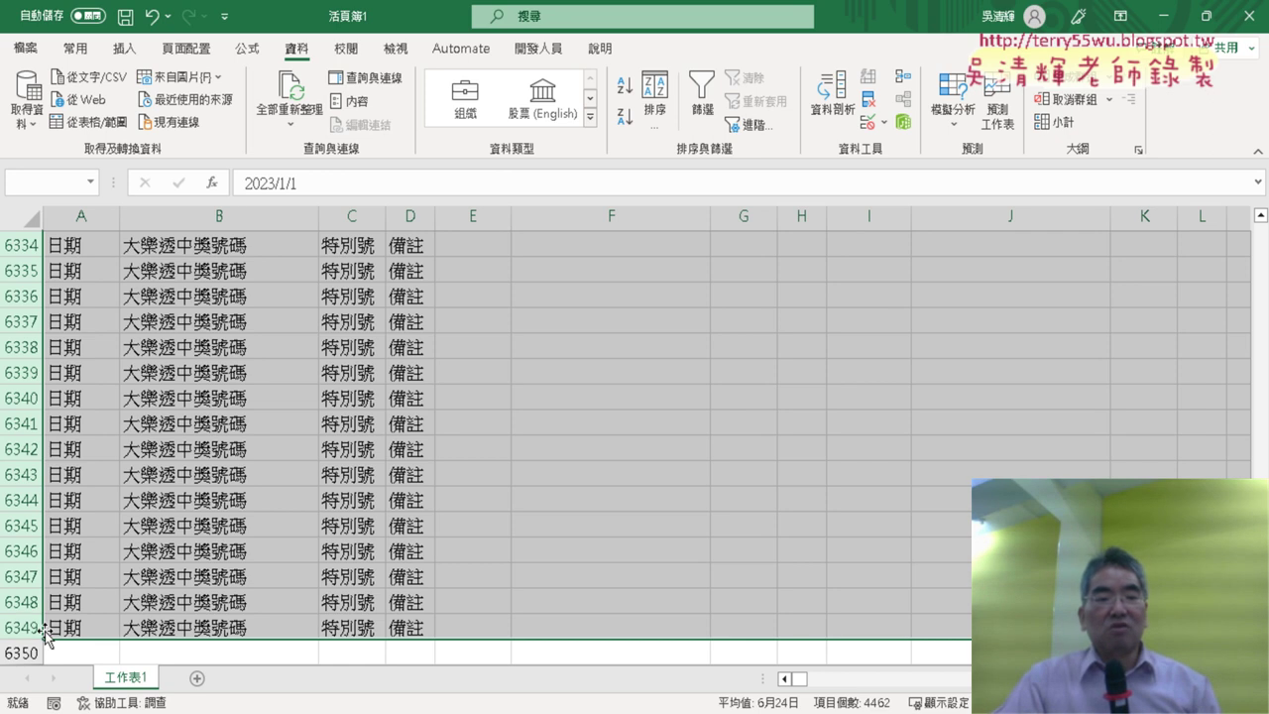
{"action": "right_click", "coordinate": [468, 366]}
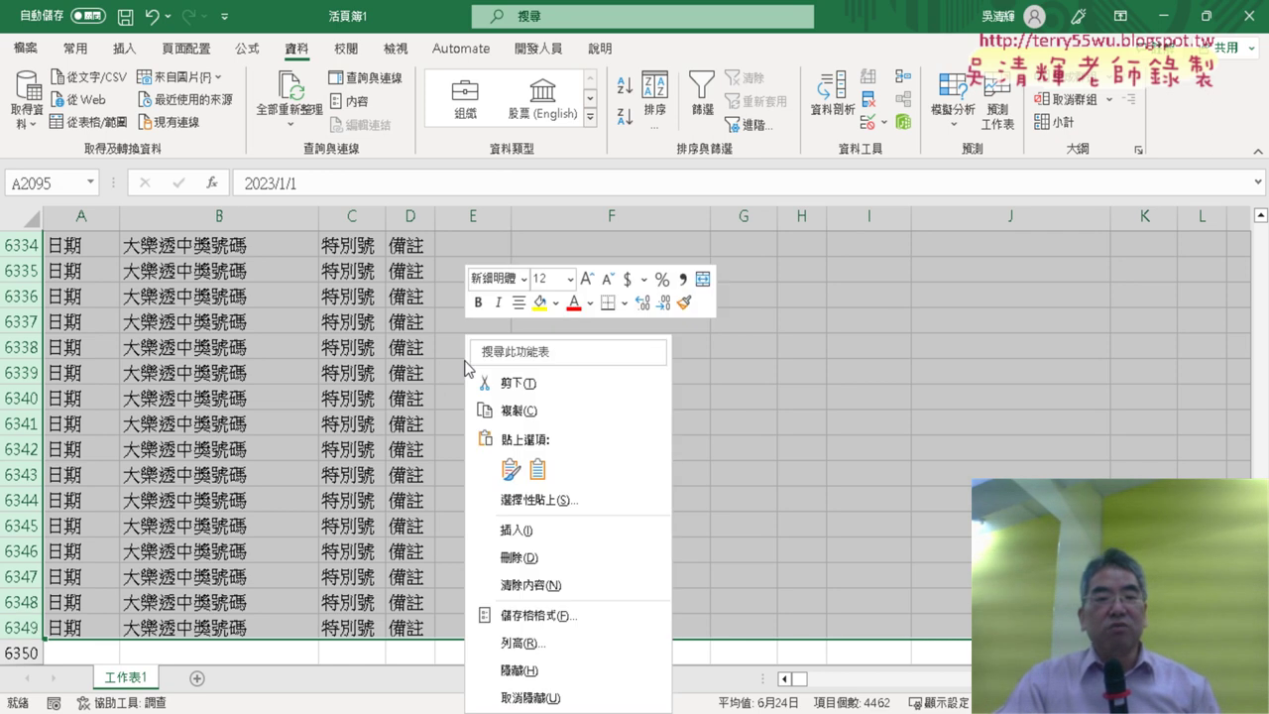
{"action": "left_click", "coordinate": [519, 557]}
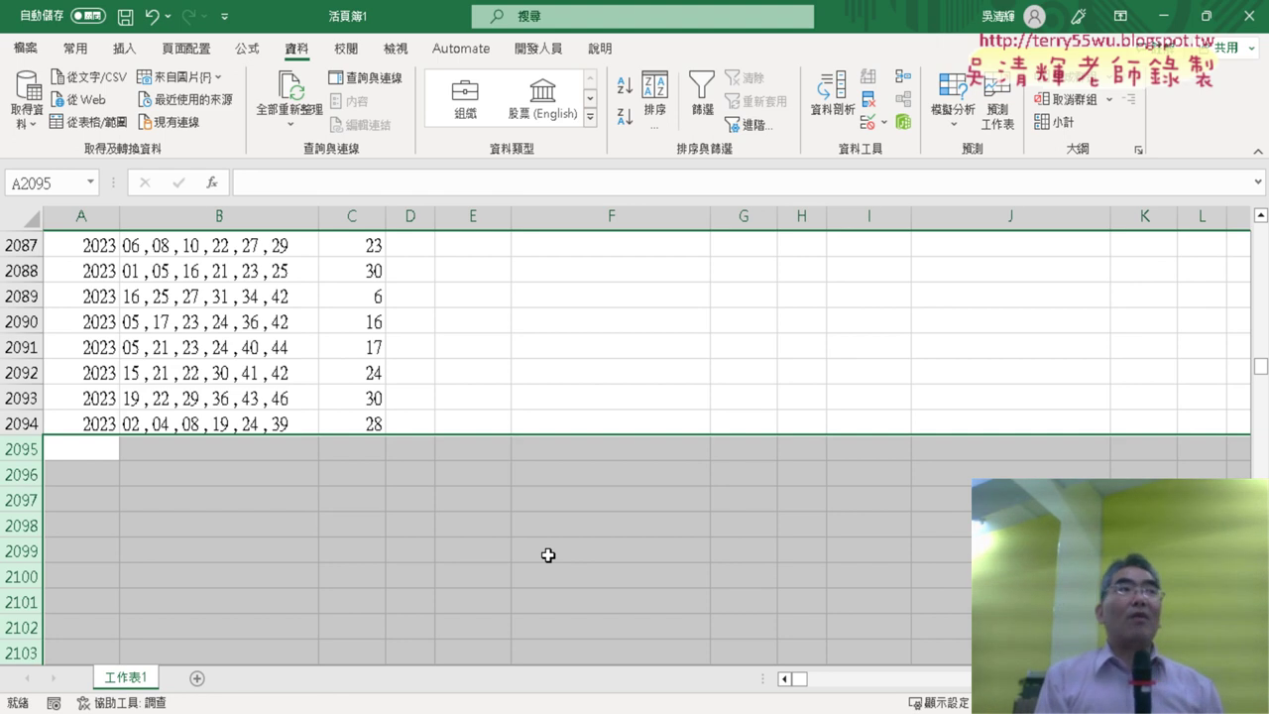
{"action": "left_click", "coordinate": [248, 424]}
Jump to the top of the table, check B2's winning numbers, and select the 備註 heading in D1.
{"action": "key", "text": "ctrl+Up"}
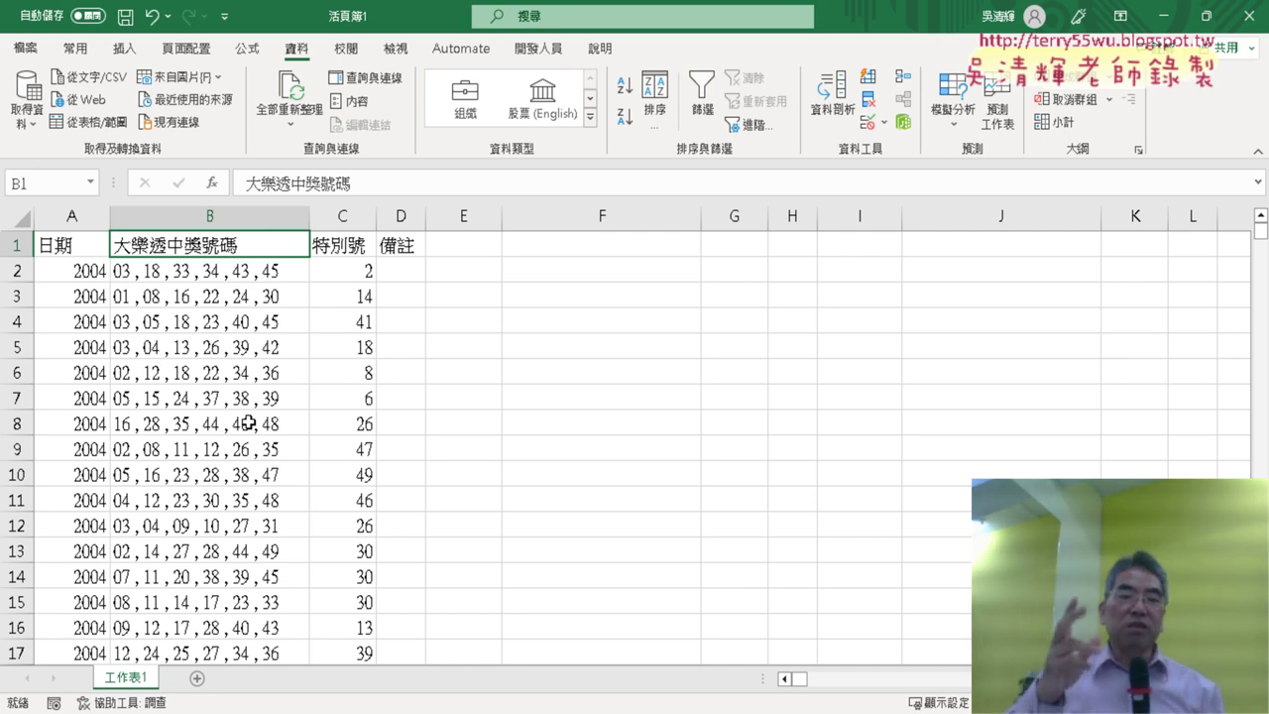
{"action": "left_click", "coordinate": [237, 271]}
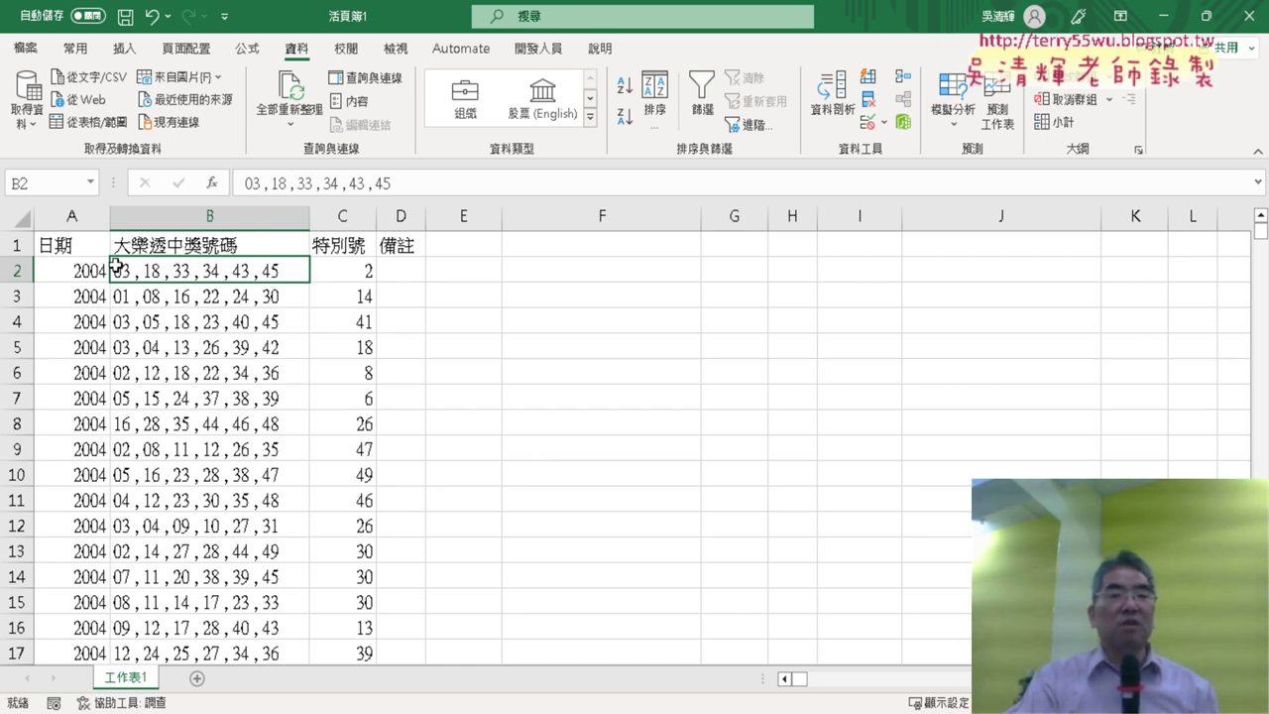
{"action": "left_click", "coordinate": [400, 246]}
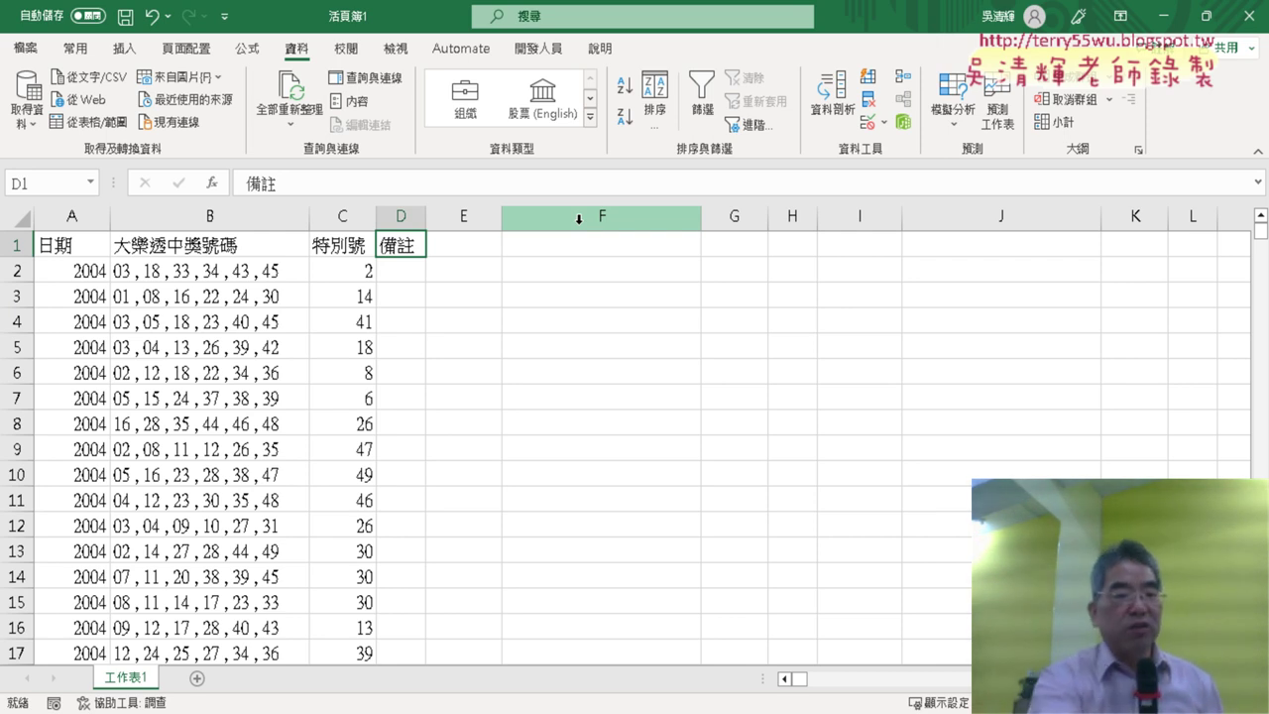
Replace 備註 in D1 with 1 and fill the series 1 to 6 across D1:I1.
{"action": "key", "text": "BackSpace"}
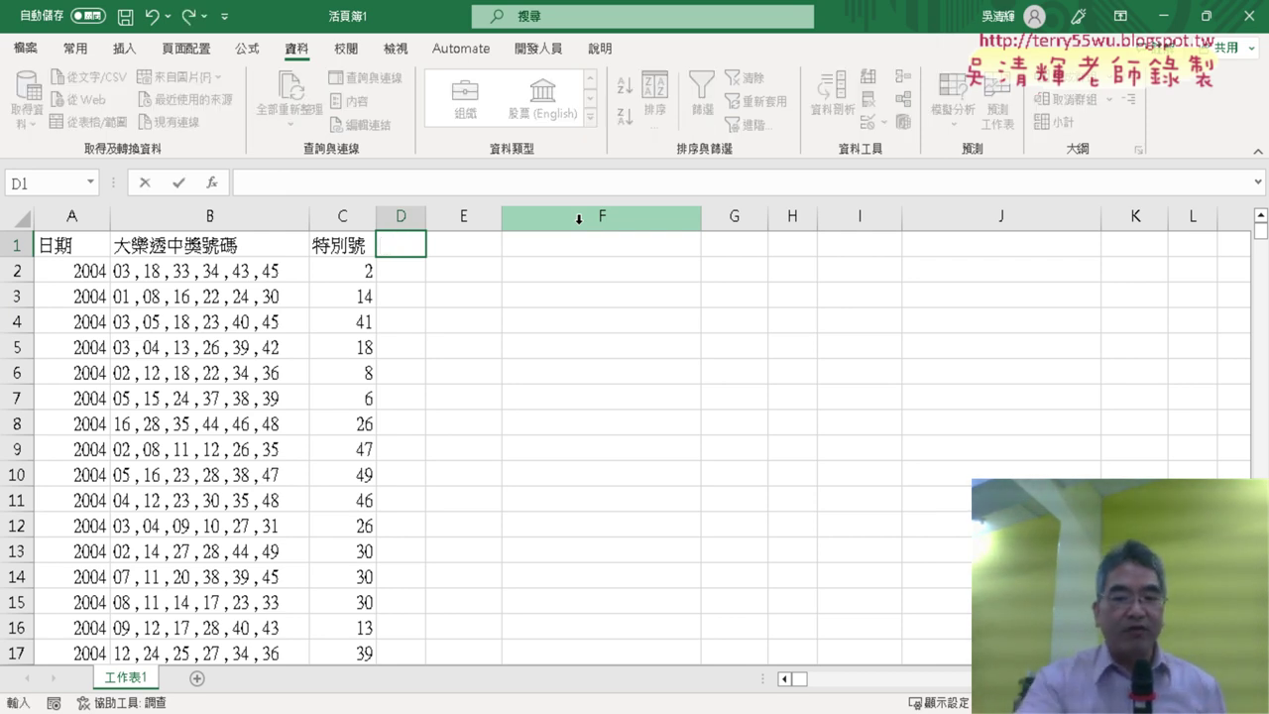
{"action": "type", "text": "1"}
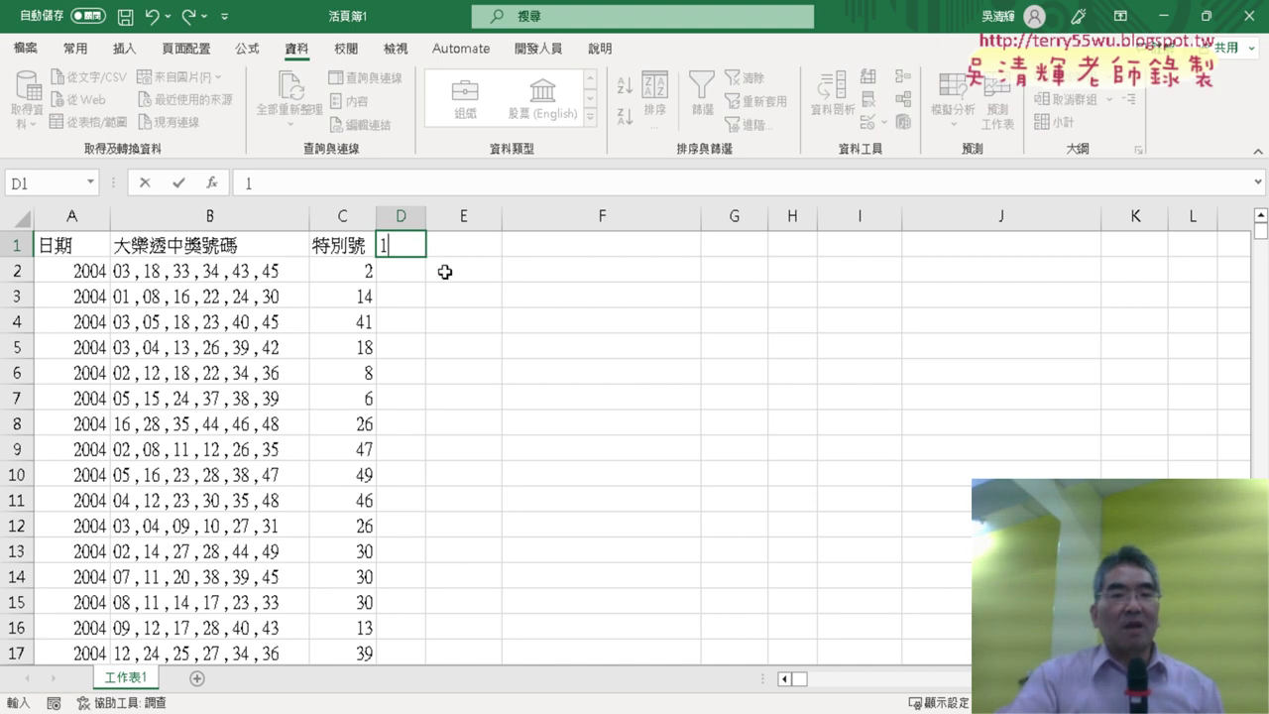
{"action": "key", "text": "Return"}
{"action": "left_click", "coordinate": [404, 240]}
{"action": "left_click_drag", "start_coordinate": [426, 257], "coordinate": [954, 241]}
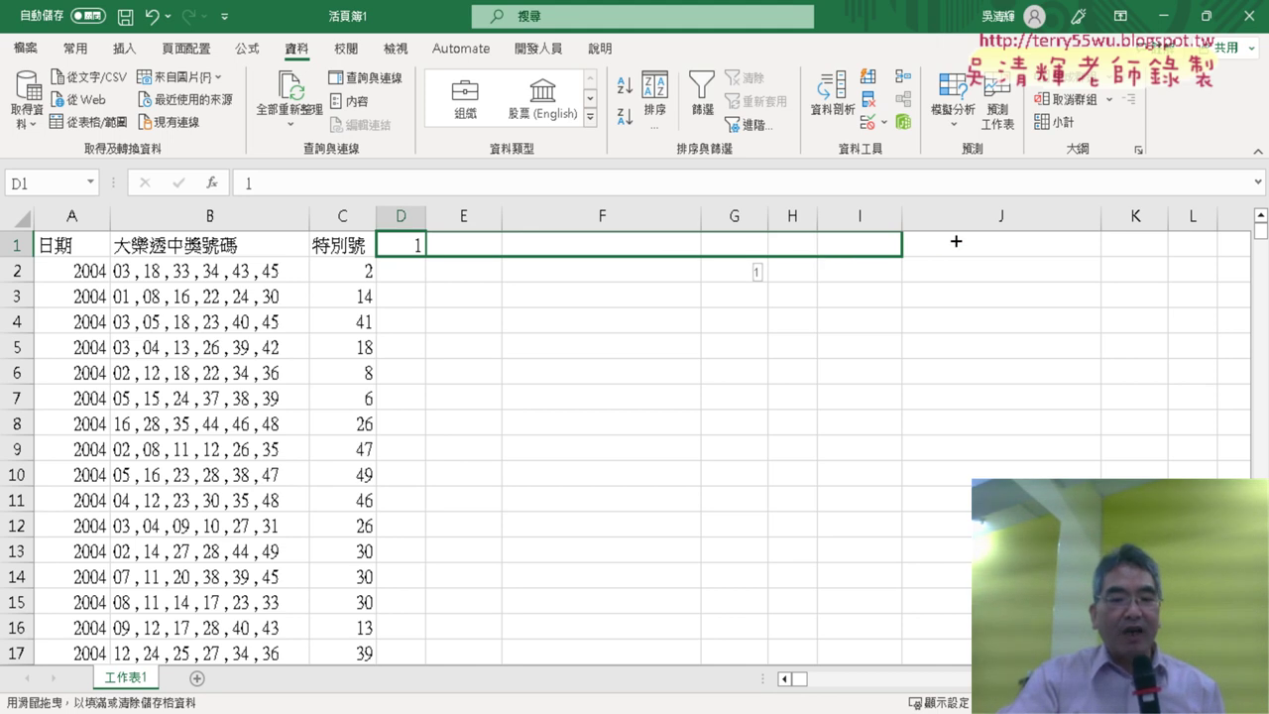
{"action": "left_click_drag", "start_coordinate": [955, 241], "coordinate": [955, 239]}
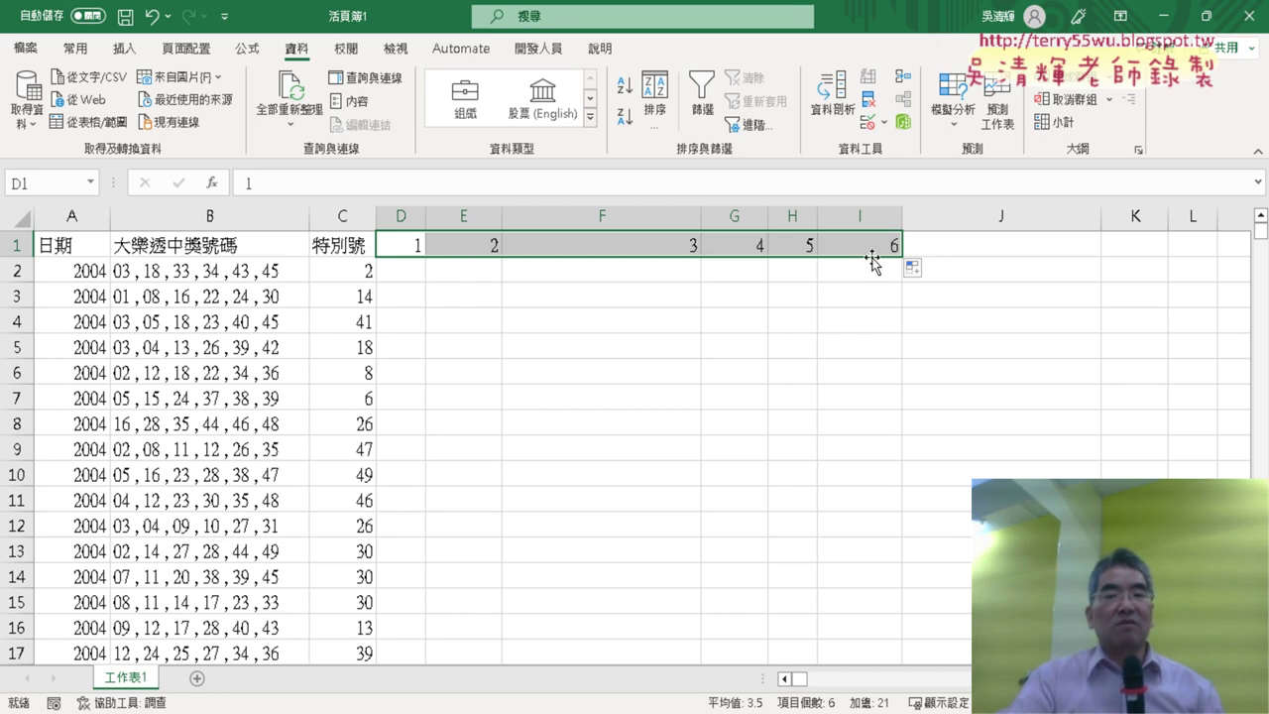
Narrow columns D through I to a small width.
{"action": "left_click_drag", "start_coordinate": [400, 215], "coordinate": [849, 210]}
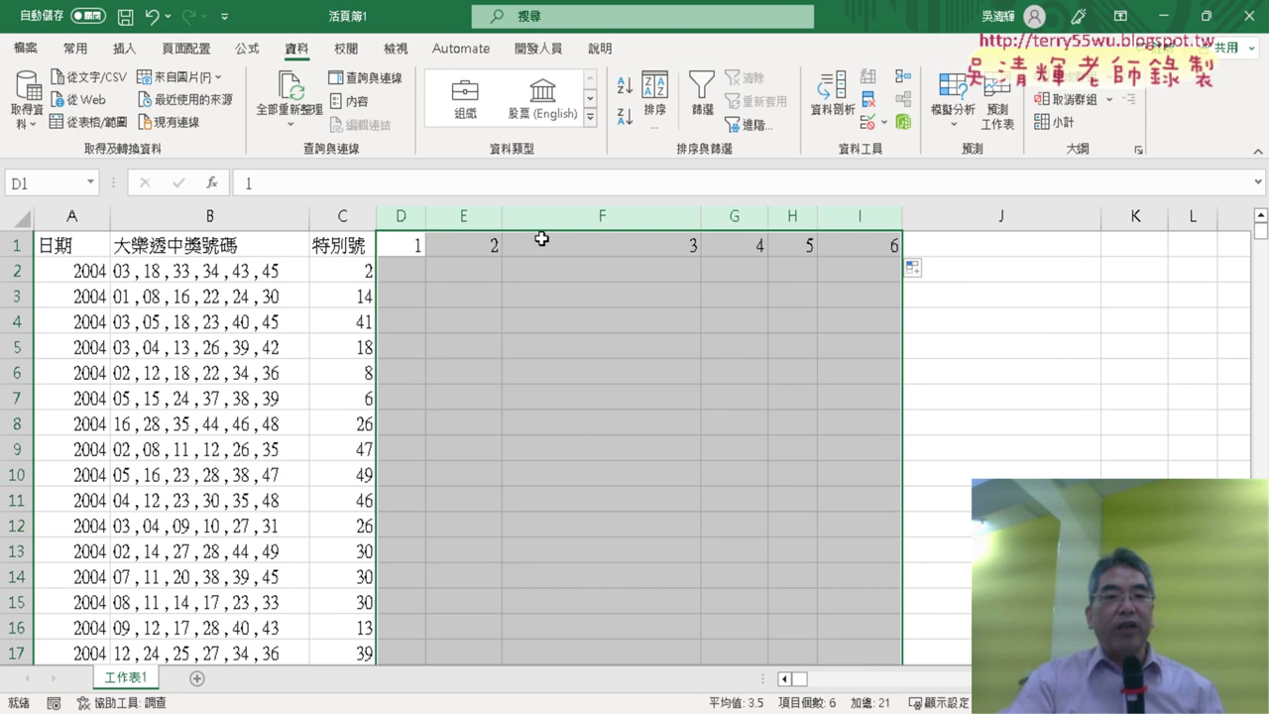
{"action": "left_click_drag", "start_coordinate": [507, 217], "coordinate": [473, 210]}
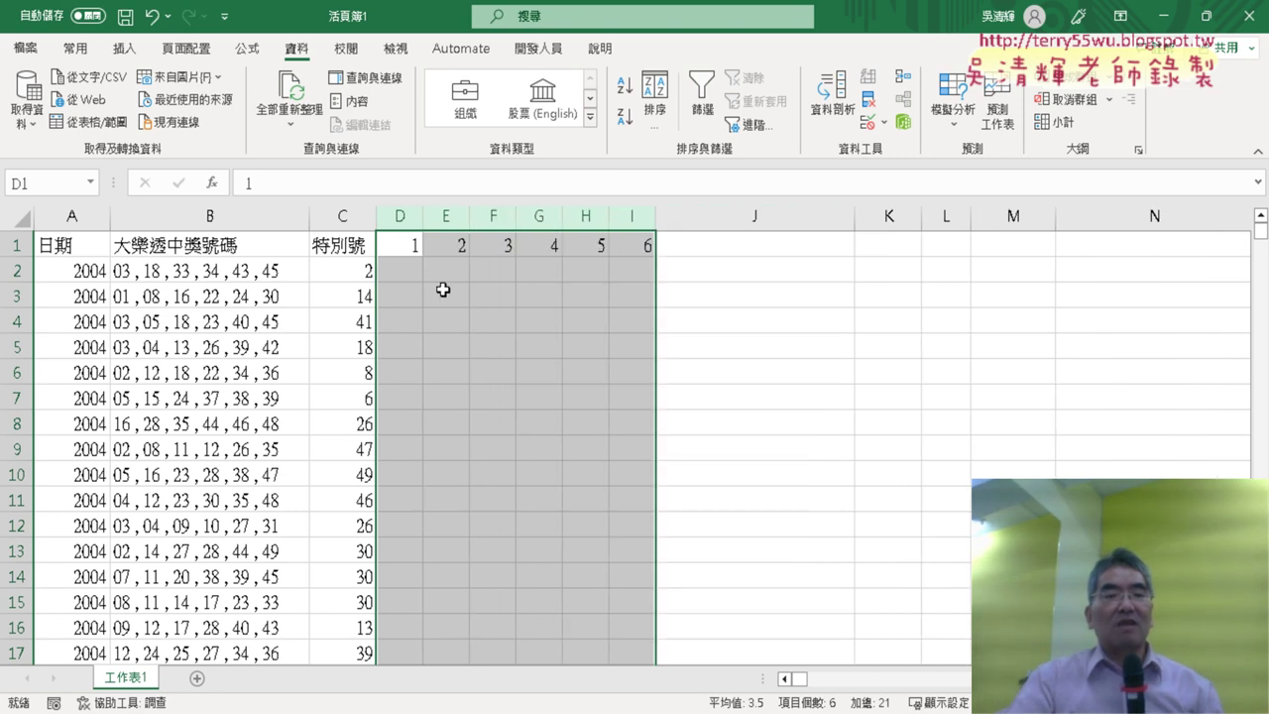
{"action": "left_click_drag", "start_coordinate": [402, 245], "coordinate": [632, 248]}
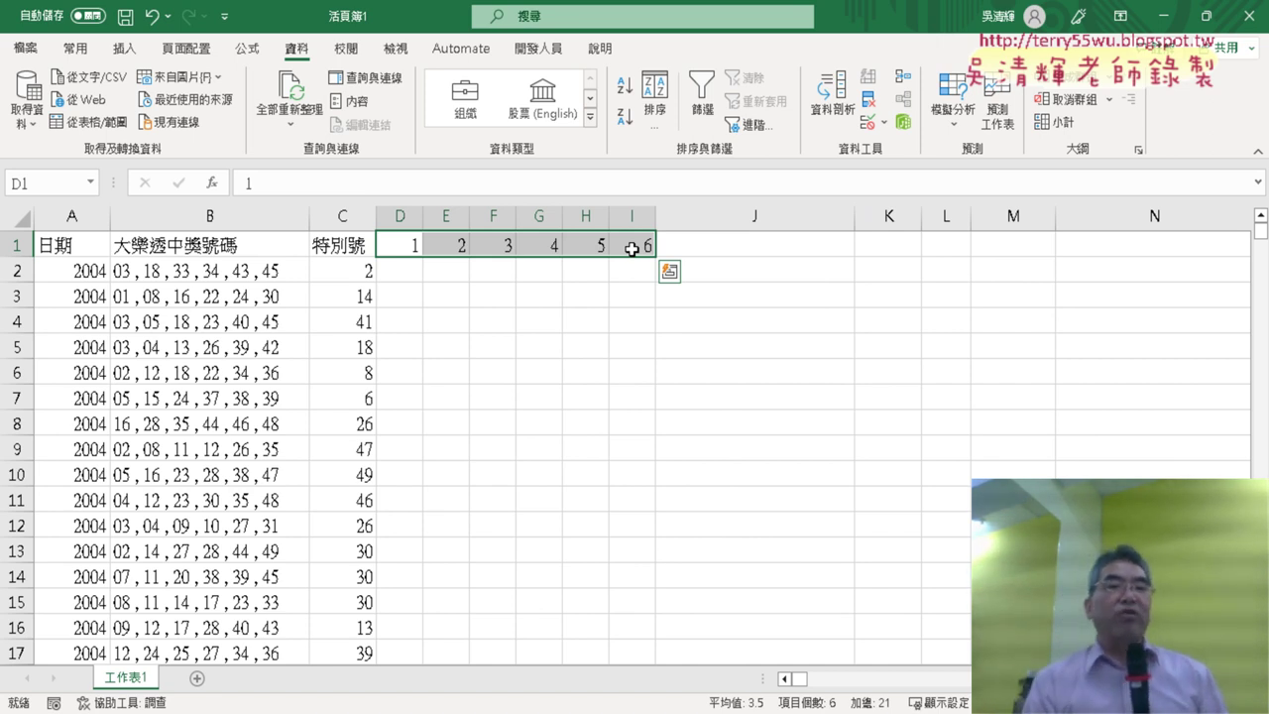
{"action": "left_click", "coordinate": [224, 278]}
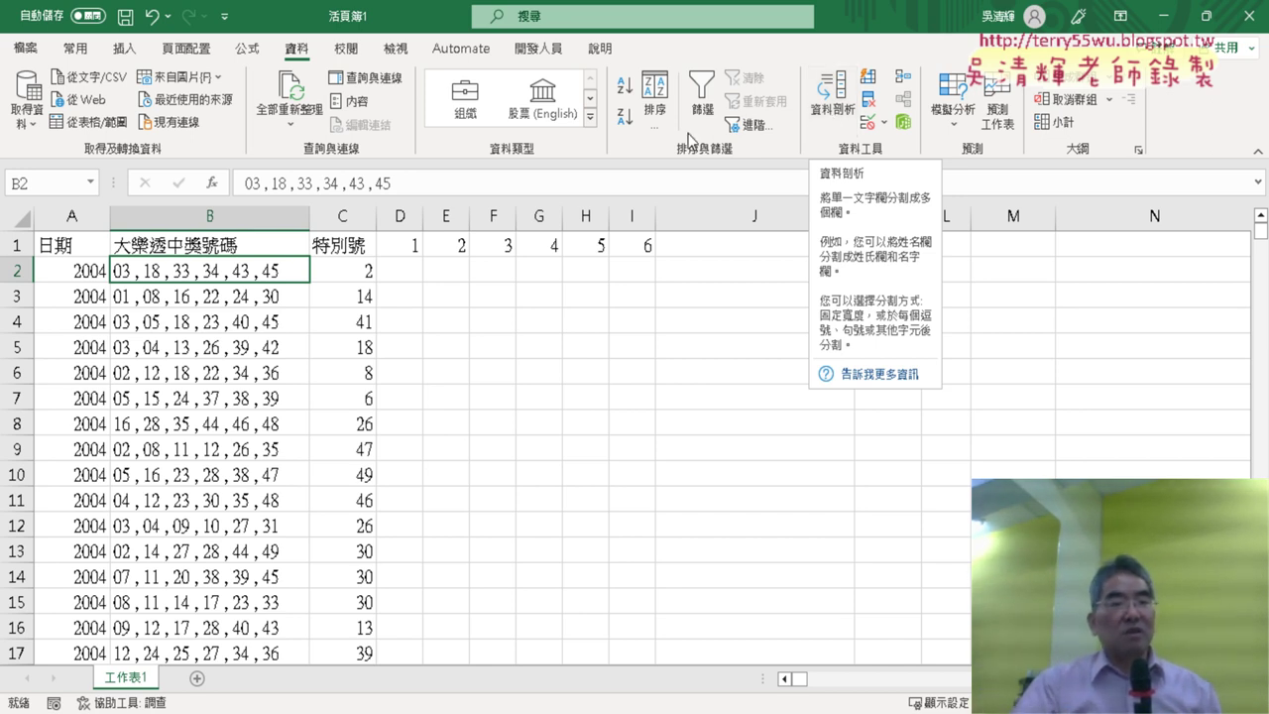
Select winning-number cells B2:B2094 and launch Data > Text to Columns.
{"action": "left_click", "coordinate": [196, 245]}
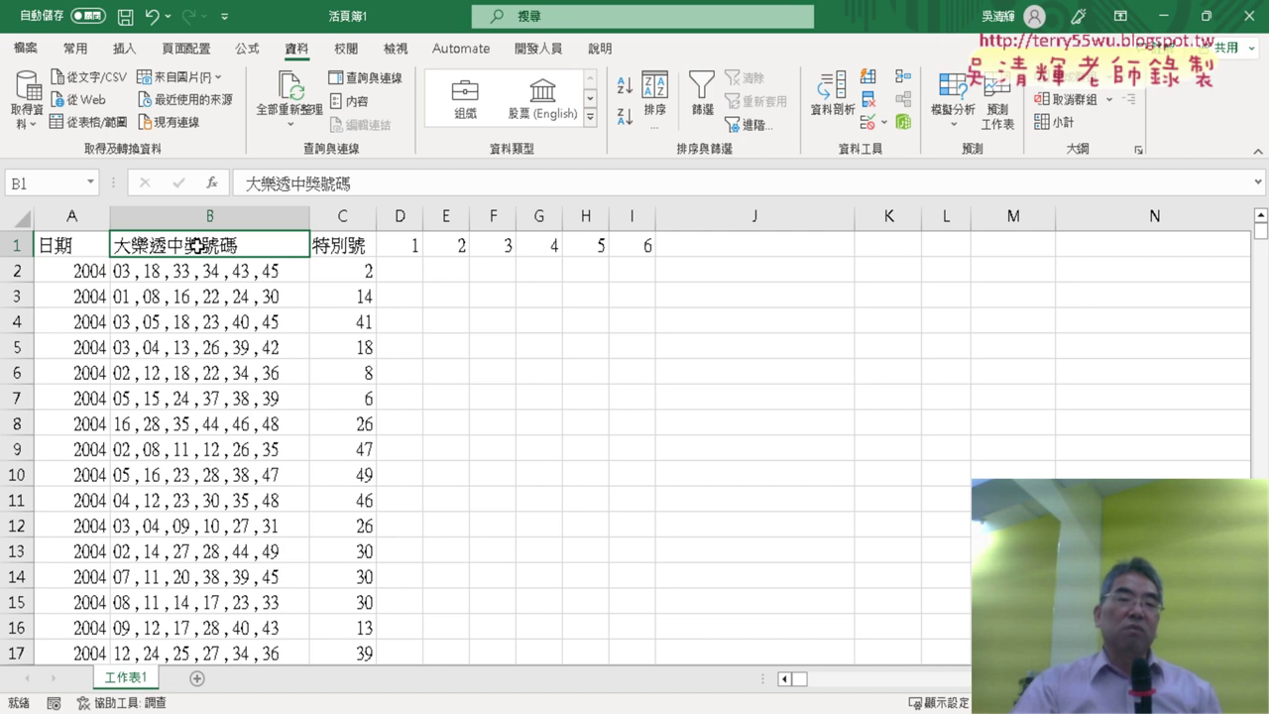
{"action": "left_click", "coordinate": [215, 275]}
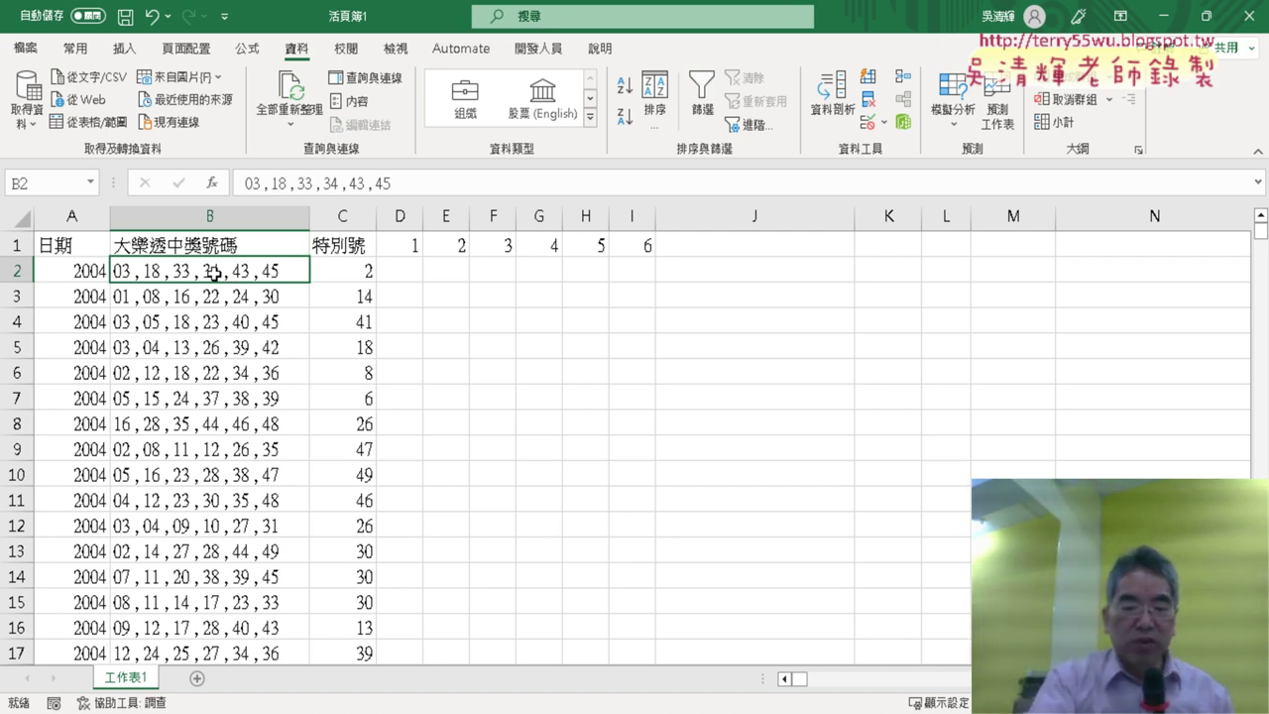
{"action": "key", "text": "ctrl+shift+Down"}
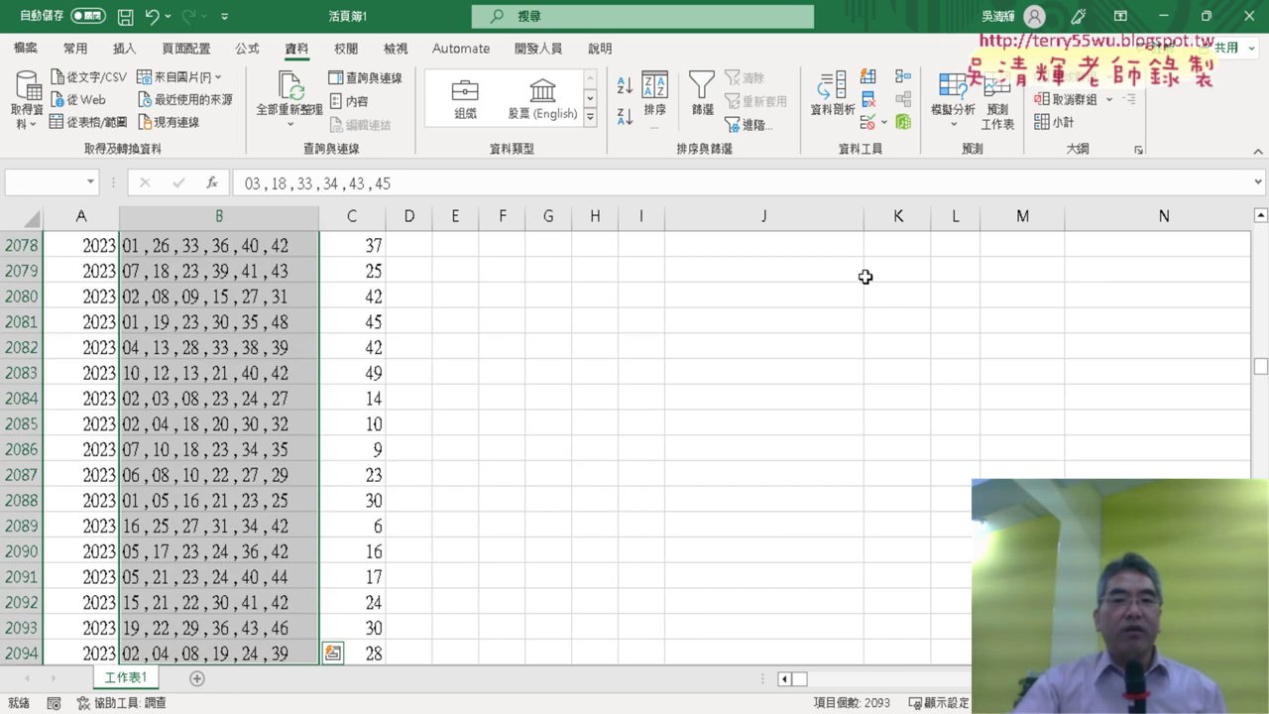
{"action": "left_click", "coordinate": [831, 99]}
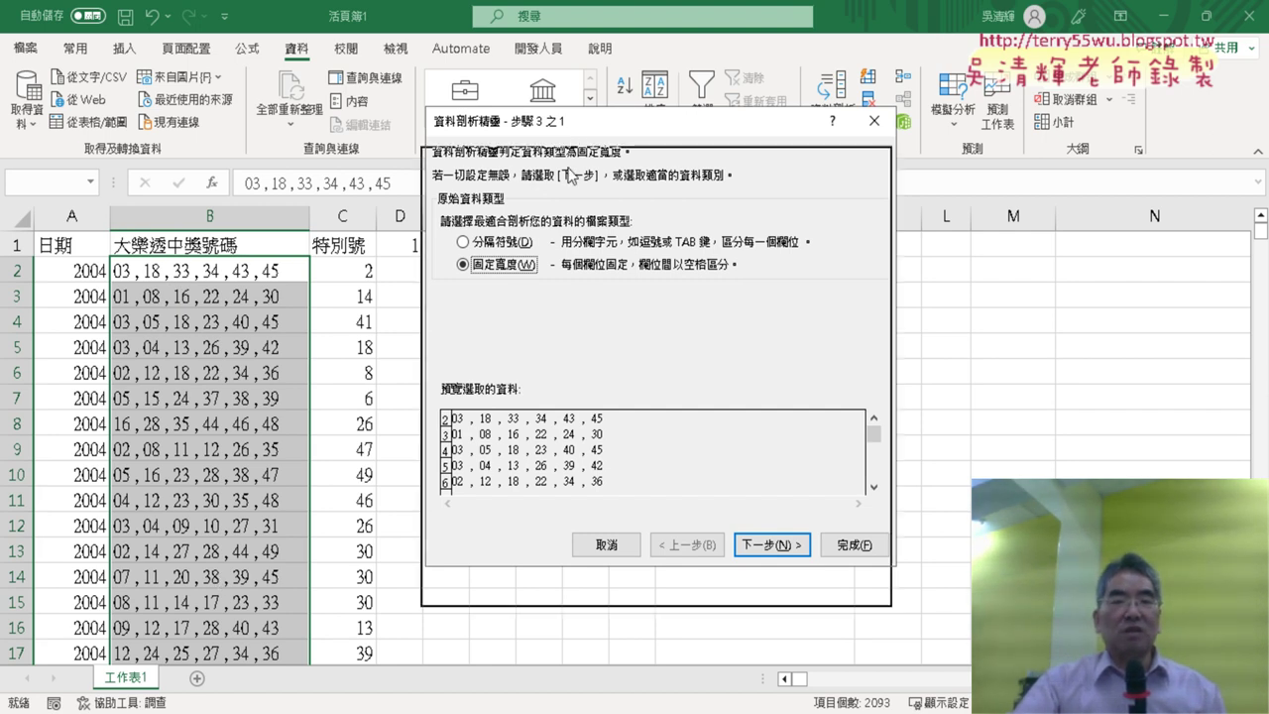
Choose delimited splitting with comma as the only delimiter instead of tab.
{"action": "left_click_drag", "start_coordinate": [570, 133], "coordinate": [559, 220]}
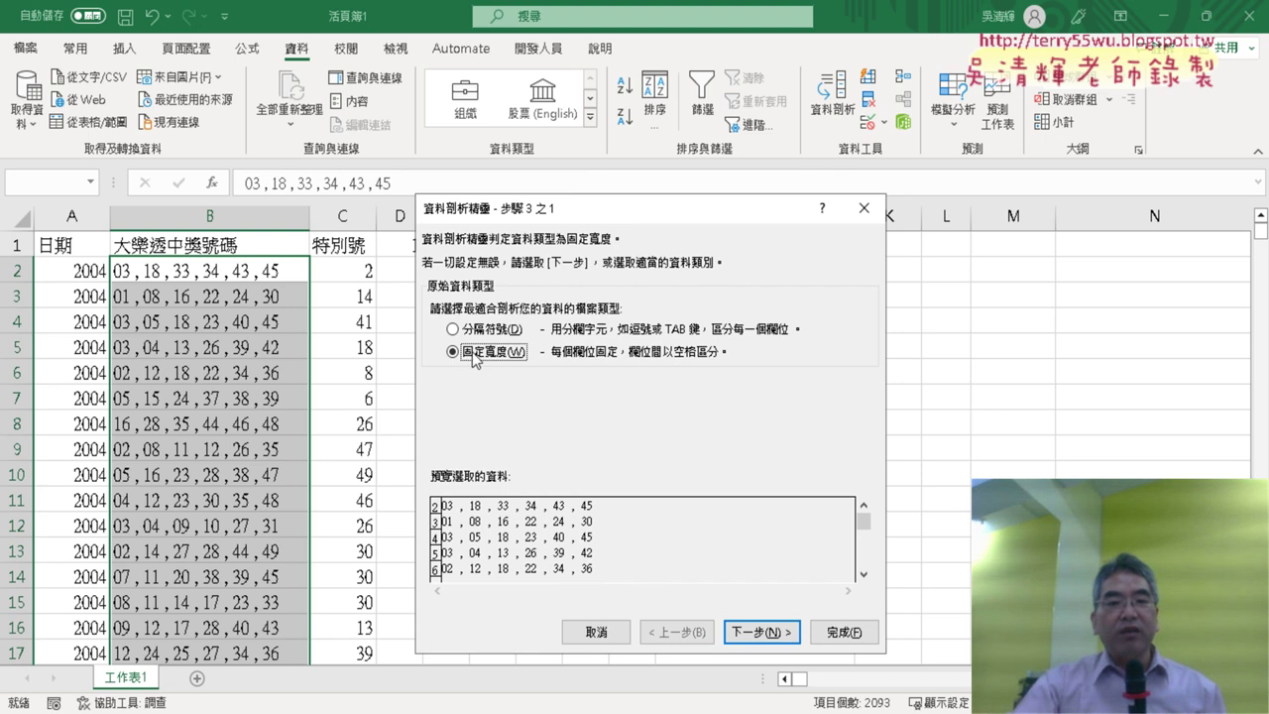
{"action": "left_click", "coordinate": [453, 329]}
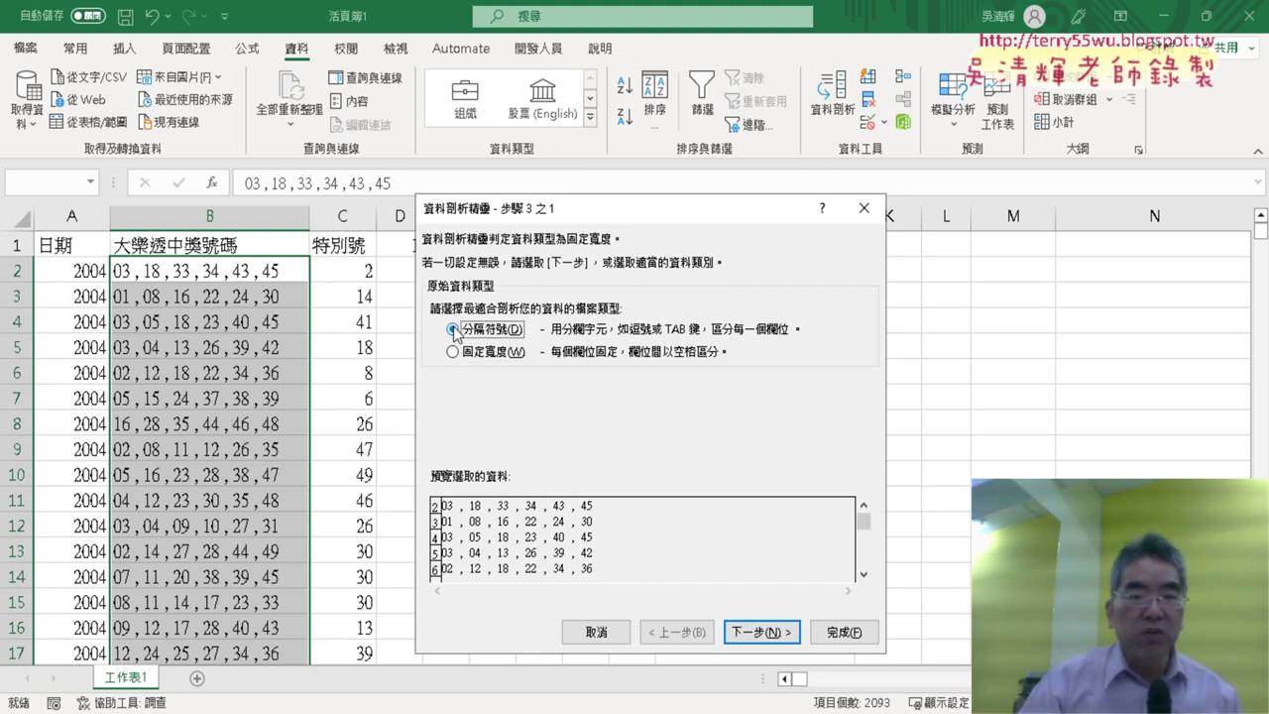
{"action": "left_click", "coordinate": [771, 639]}
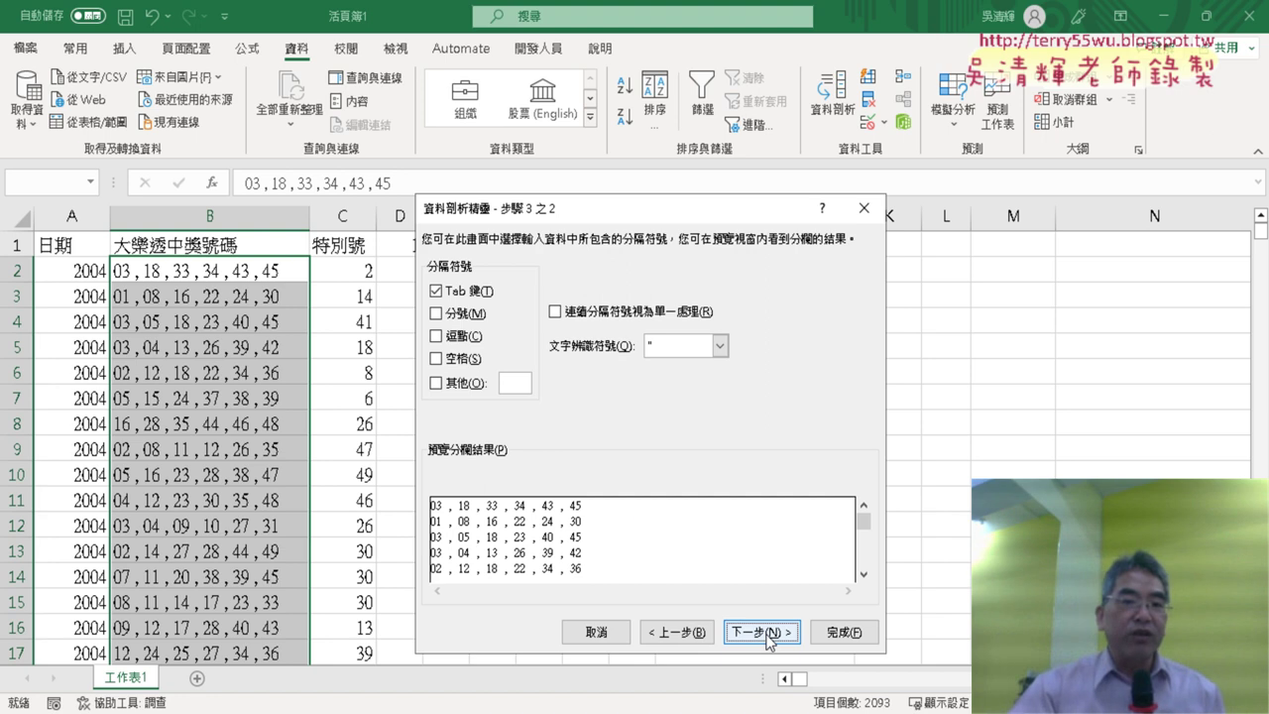
{"action": "left_click", "coordinate": [436, 291]}
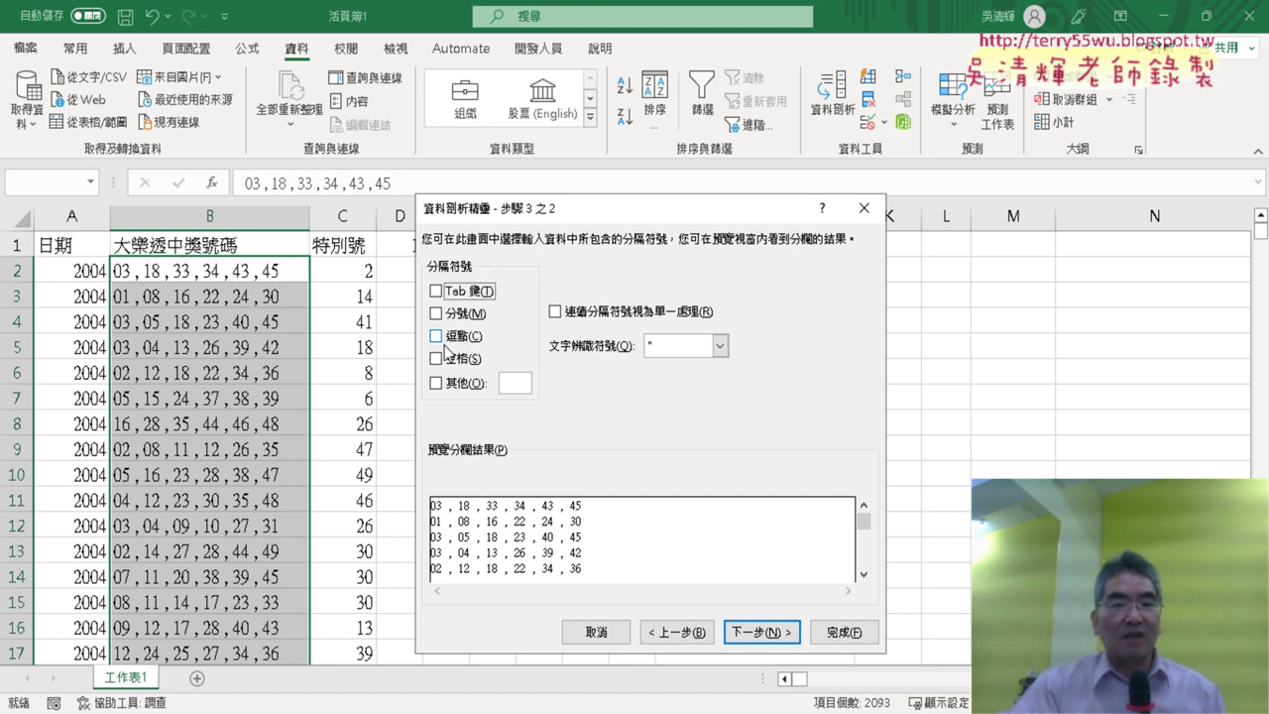
{"action": "left_click", "coordinate": [436, 337]}
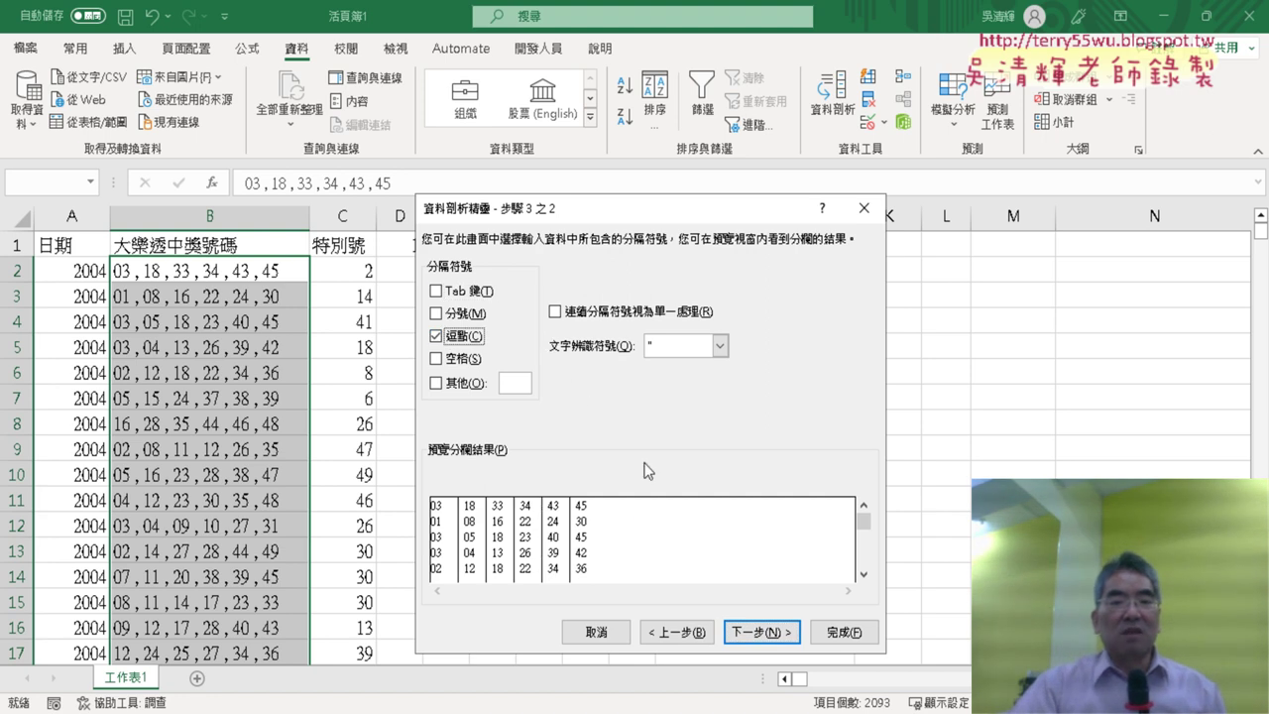
{"action": "left_click", "coordinate": [772, 634]}
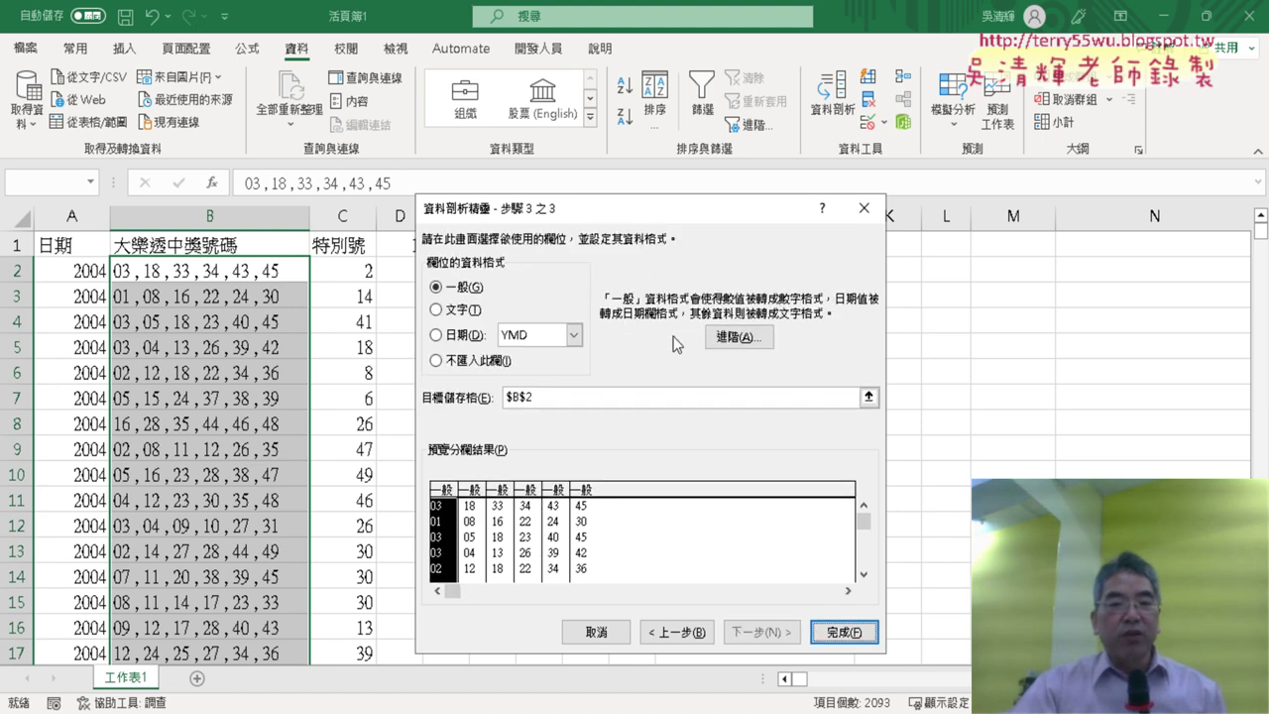
Set the split destination to $D$2 and finish the Text to Columns wizard.
{"action": "left_click_drag", "start_coordinate": [647, 216], "coordinate": [842, 167]}
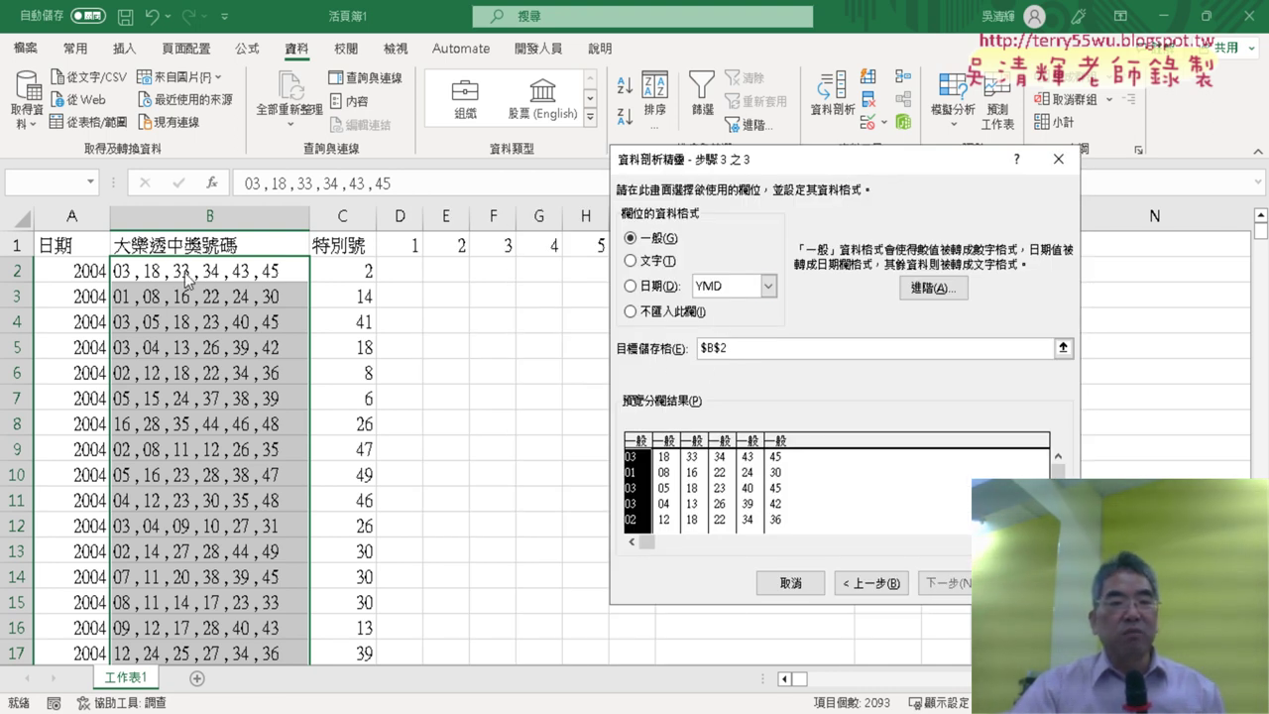
{"action": "left_click_drag", "start_coordinate": [747, 349], "coordinate": [680, 347]}
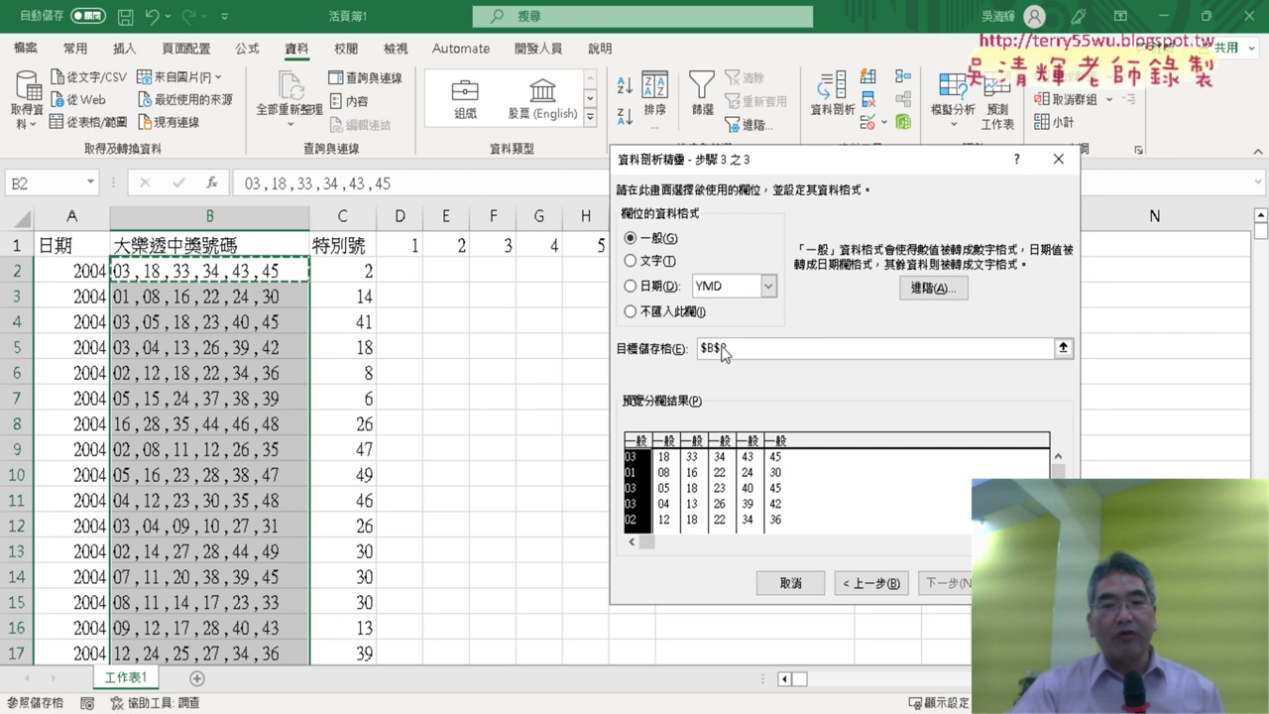
{"action": "left_click", "coordinate": [401, 270]}
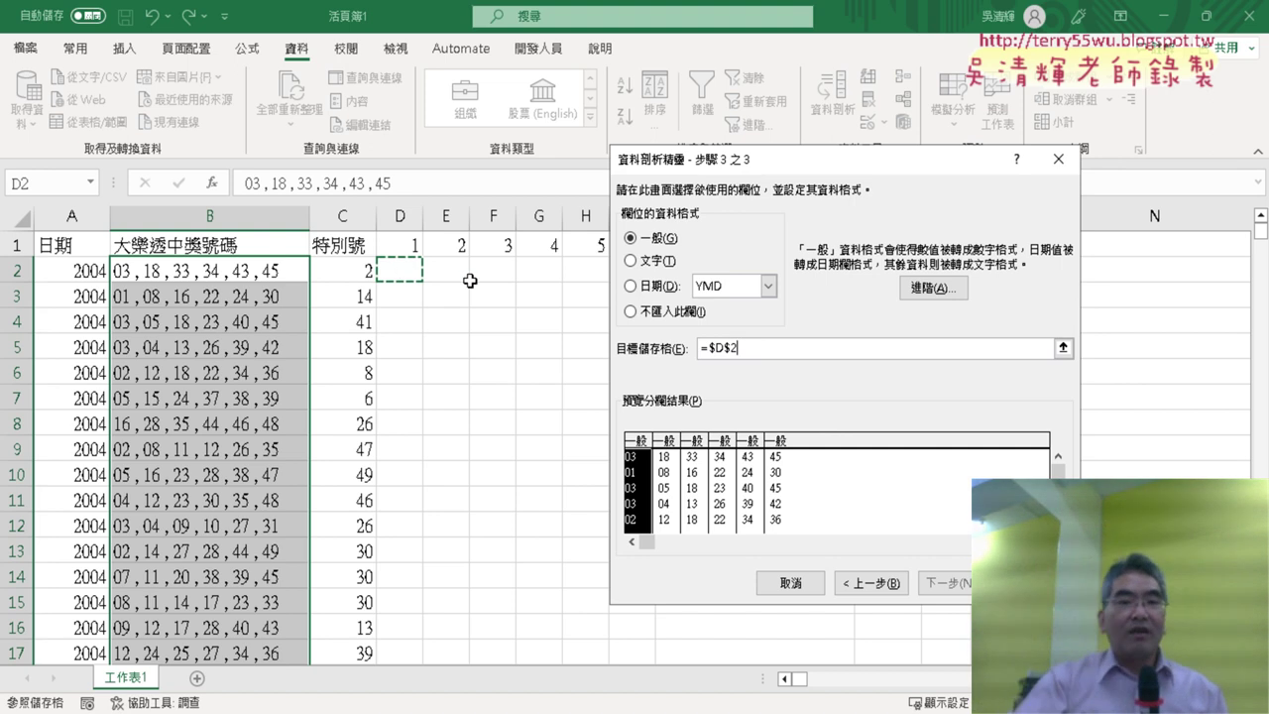
{"action": "left_click_drag", "start_coordinate": [724, 161], "coordinate": [639, 313]}
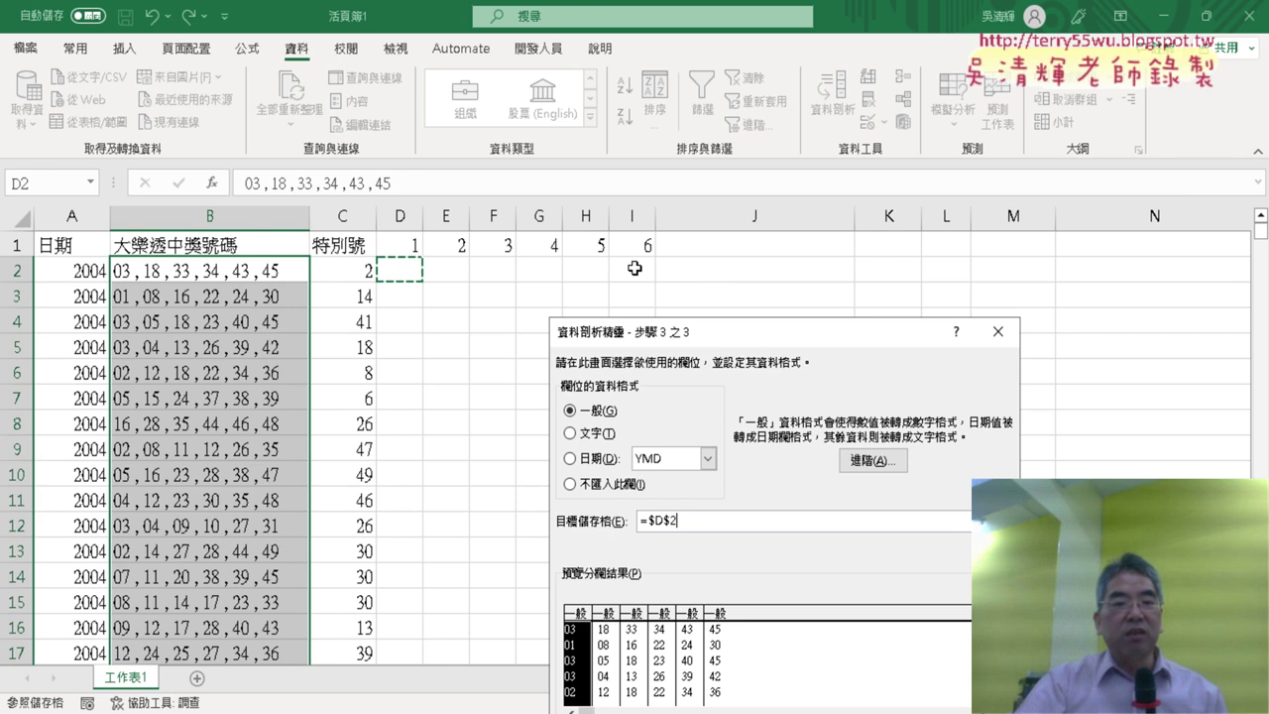
{"action": "left_click_drag", "start_coordinate": [728, 326], "coordinate": [895, 103]}
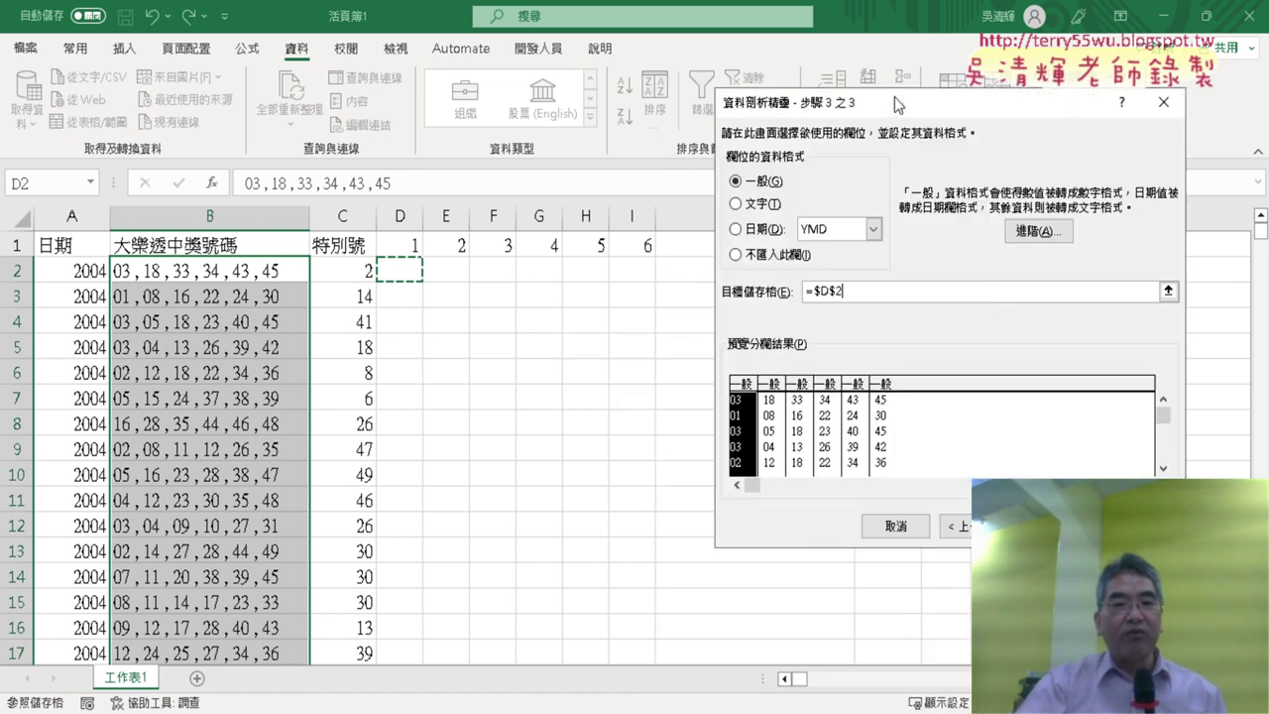
{"action": "left_click", "coordinate": [1120, 526]}
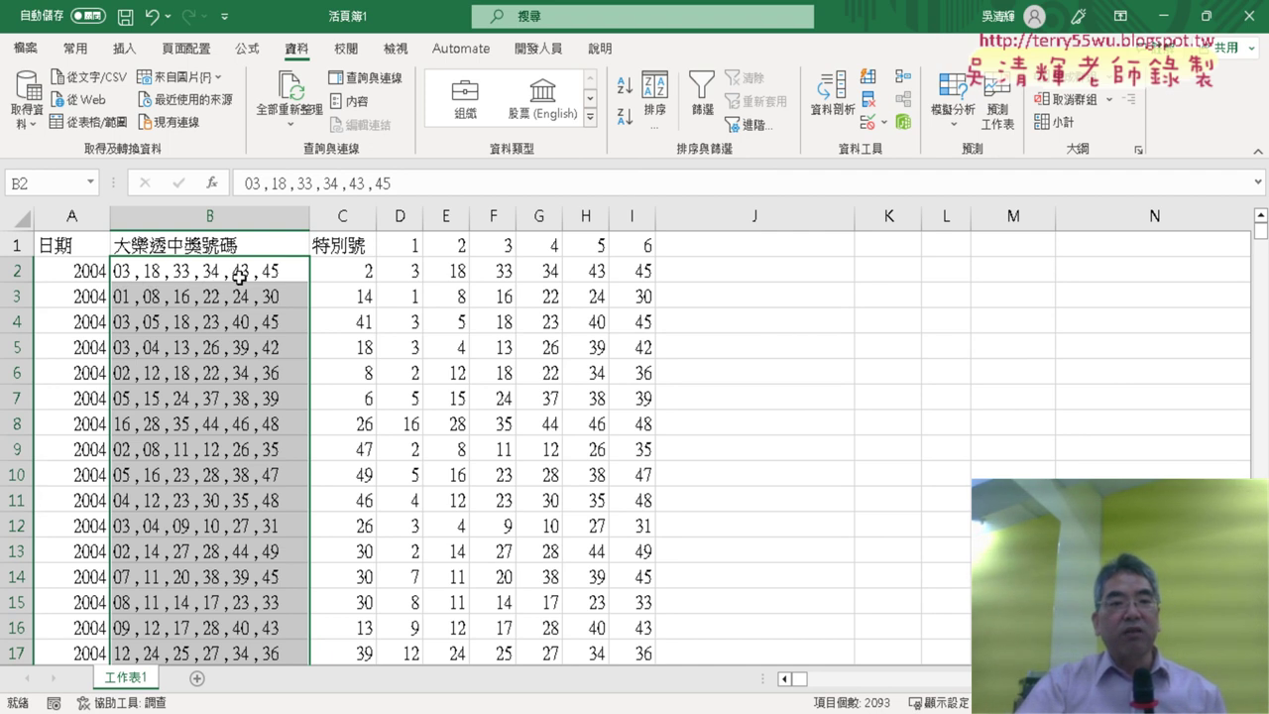
{"action": "left_click_drag", "start_coordinate": [392, 272], "coordinate": [639, 276]}
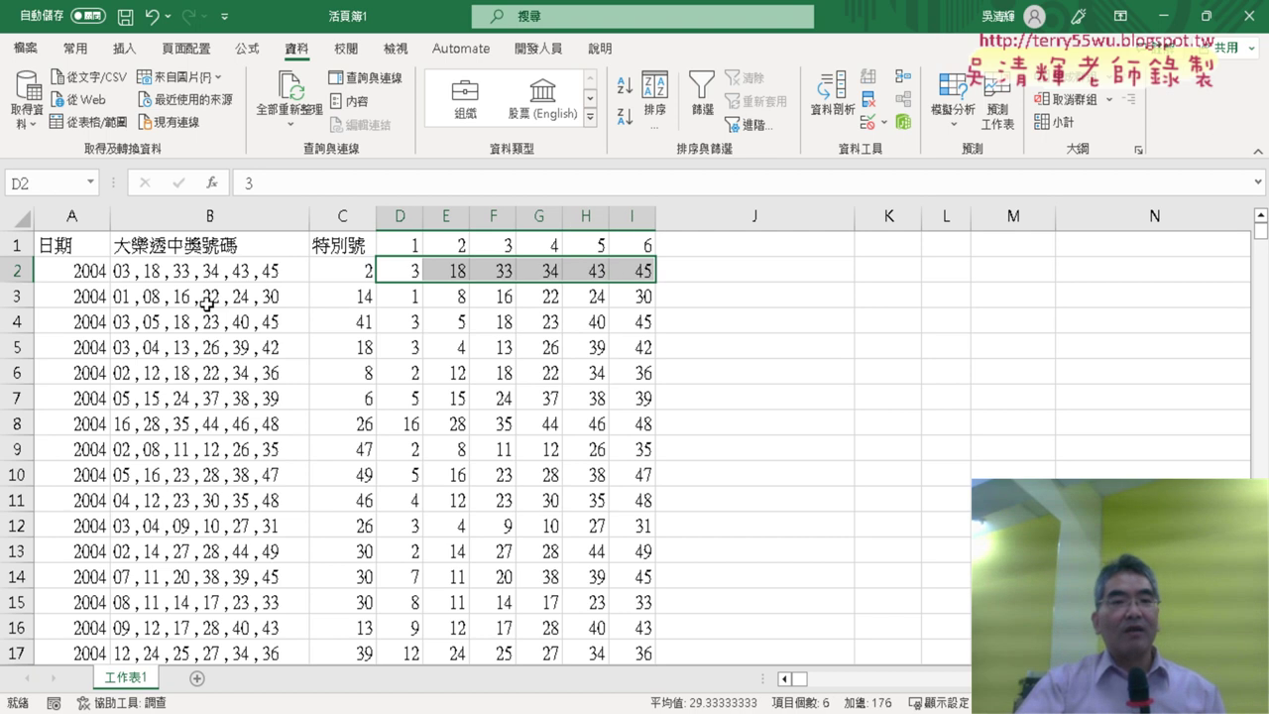
{"action": "left_click", "coordinate": [132, 276]}
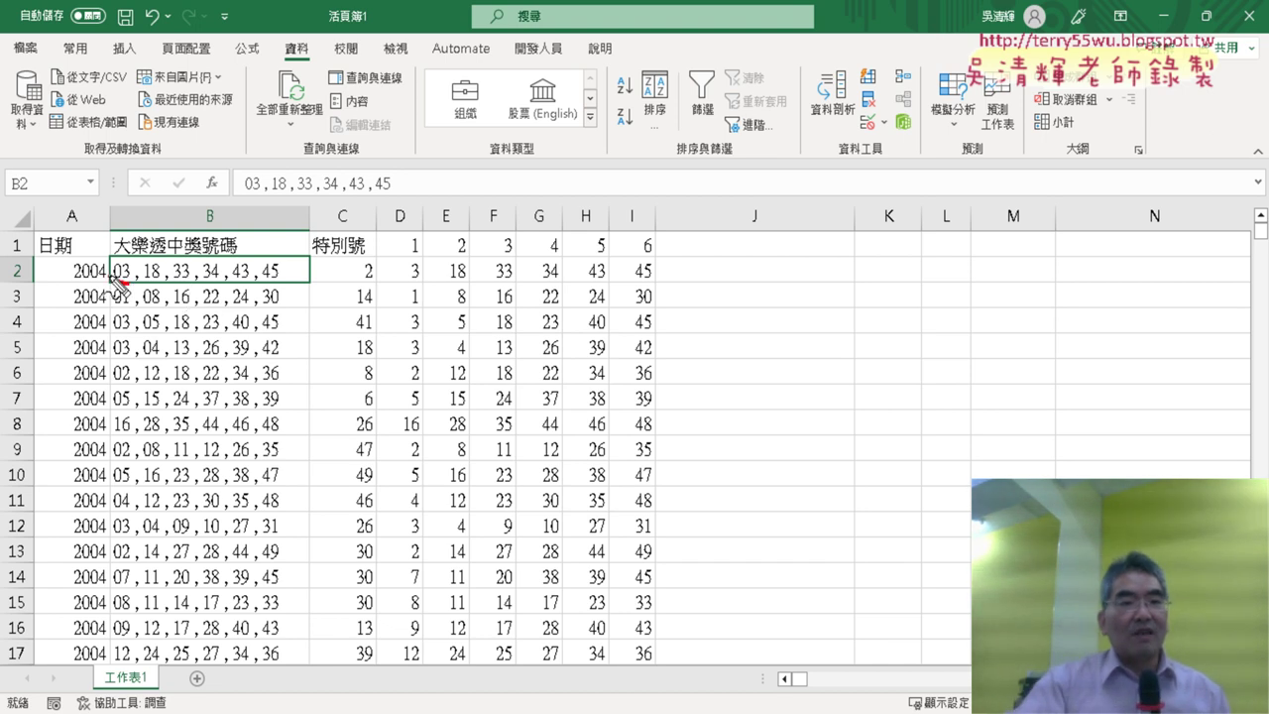
{"action": "left_click_drag", "start_coordinate": [127, 260], "coordinate": [136, 305]}
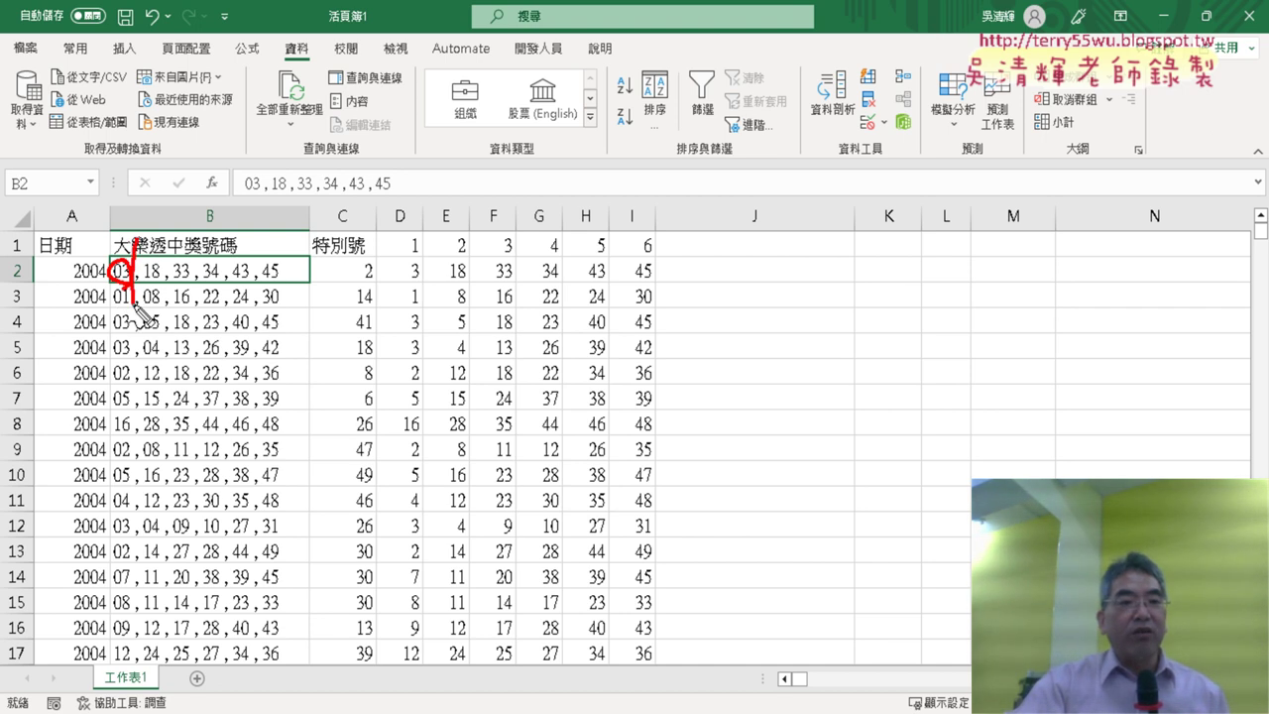
{"action": "left_click_drag", "start_coordinate": [412, 263], "coordinate": [421, 293]}
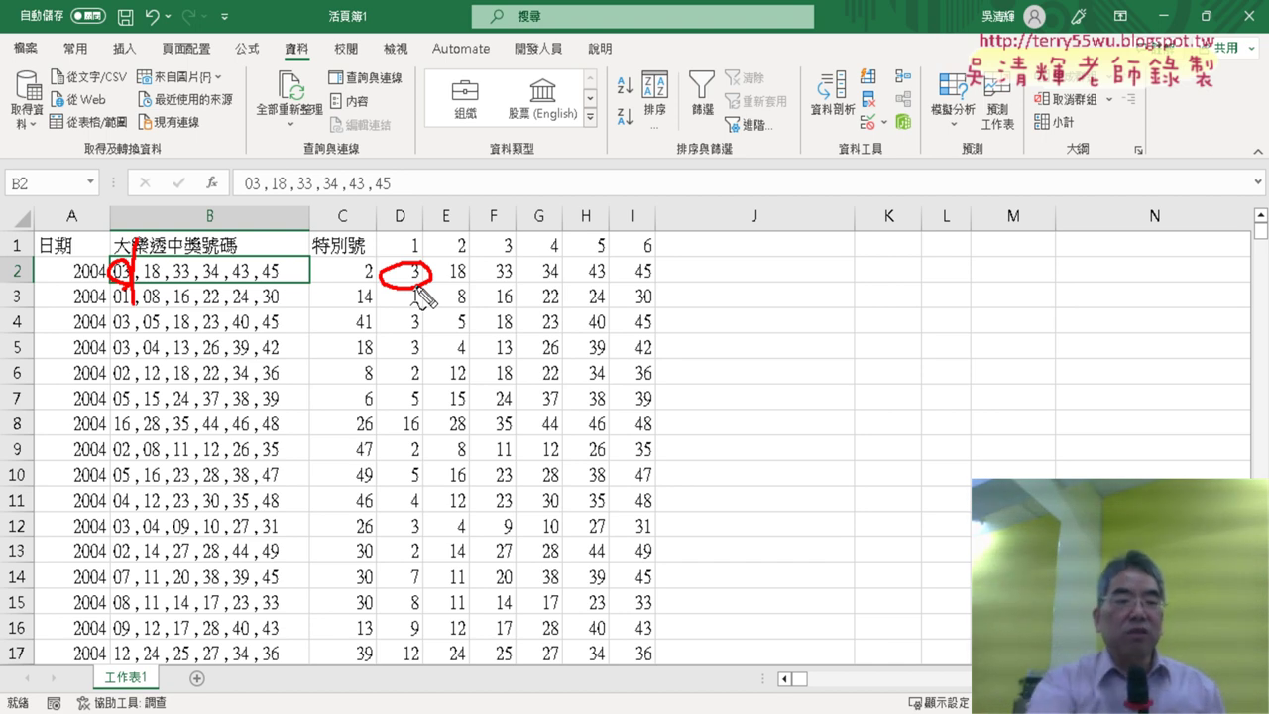
Clear the on-screen annotations and delete the original winning-numbers column B.
{"action": "key", "text": "Escape"}
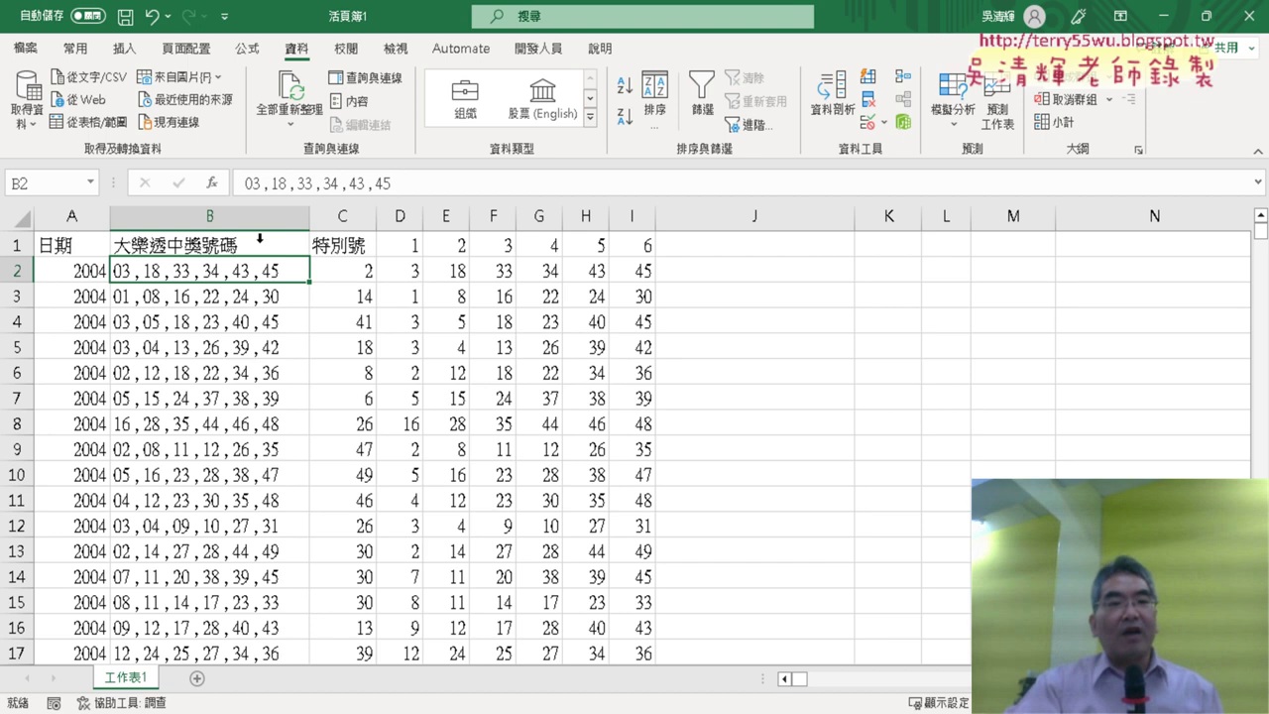
{"action": "left_click", "coordinate": [216, 223]}
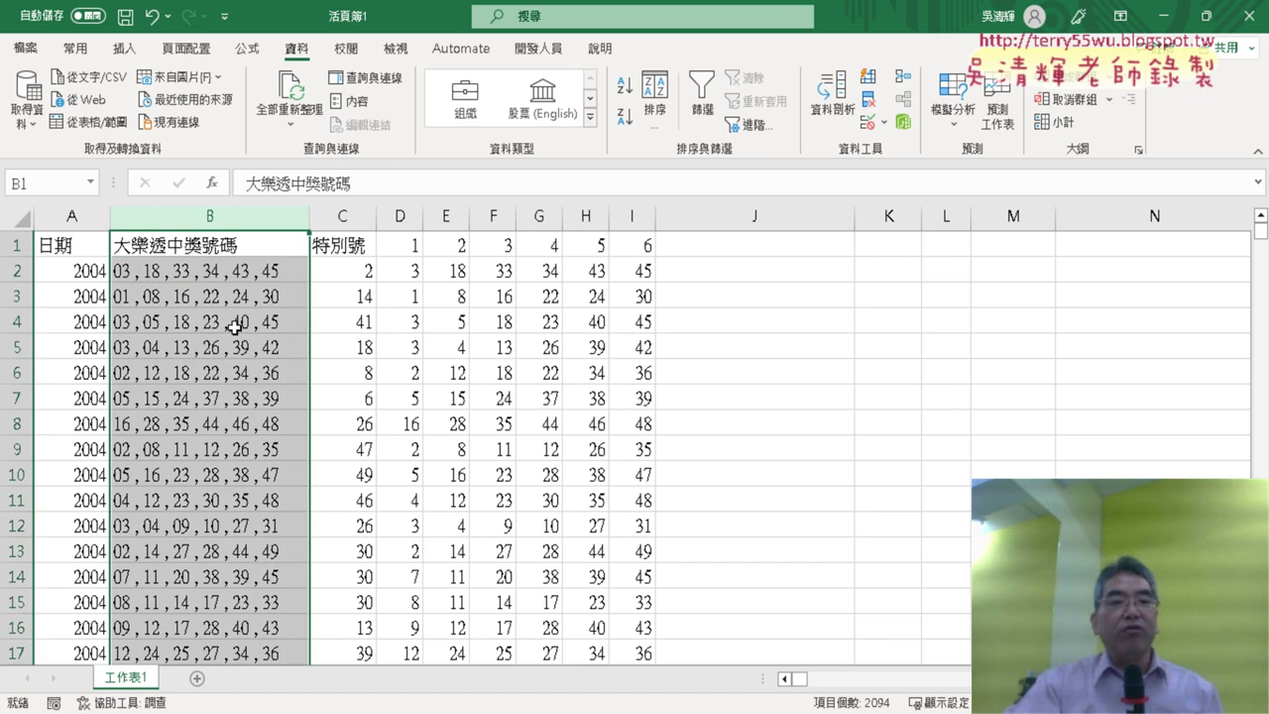
{"action": "right_click", "coordinate": [214, 272]}
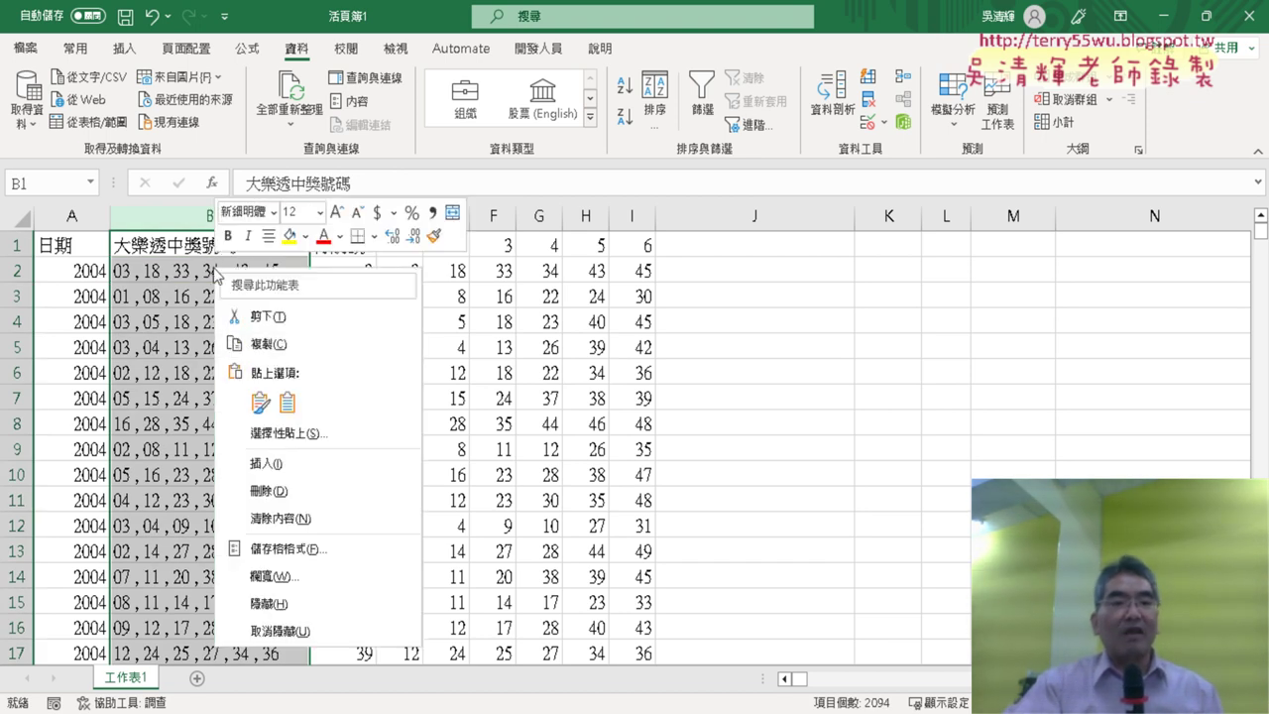
{"action": "left_click", "coordinate": [307, 492]}
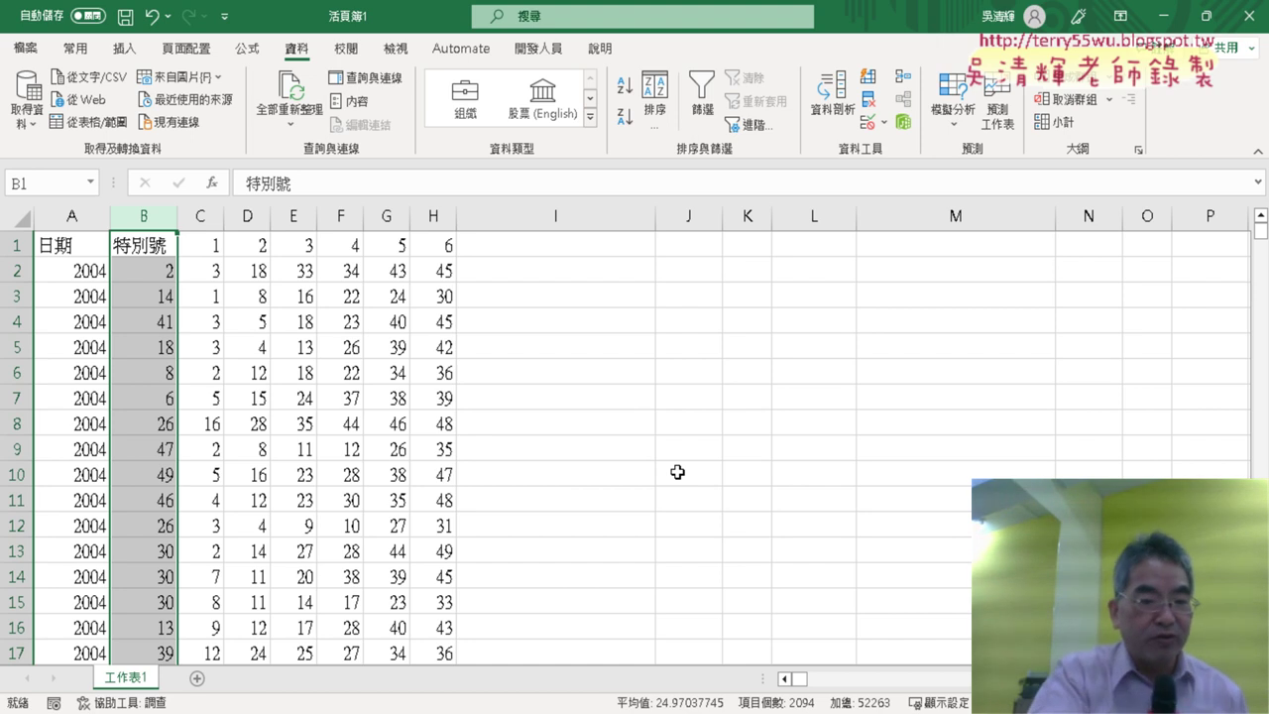
Undo the column B deletion and the Text to Columns split.
{"action": "key", "text": "ctrl+shift+equal"}
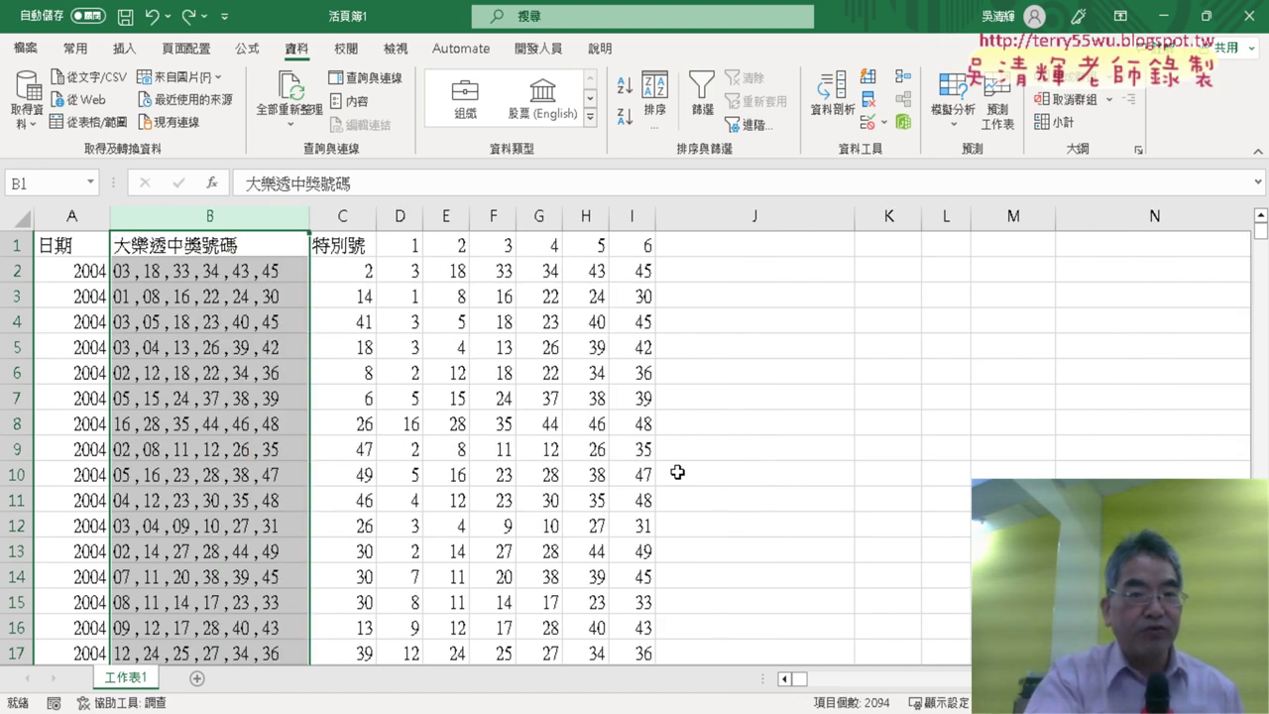
{"action": "key", "text": "ctrl+z"}
{"action": "key", "text": "ctrl+z"}
{"action": "key", "text": "ctrl+z"}
{"action": "key", "text": "ctrl+z"}
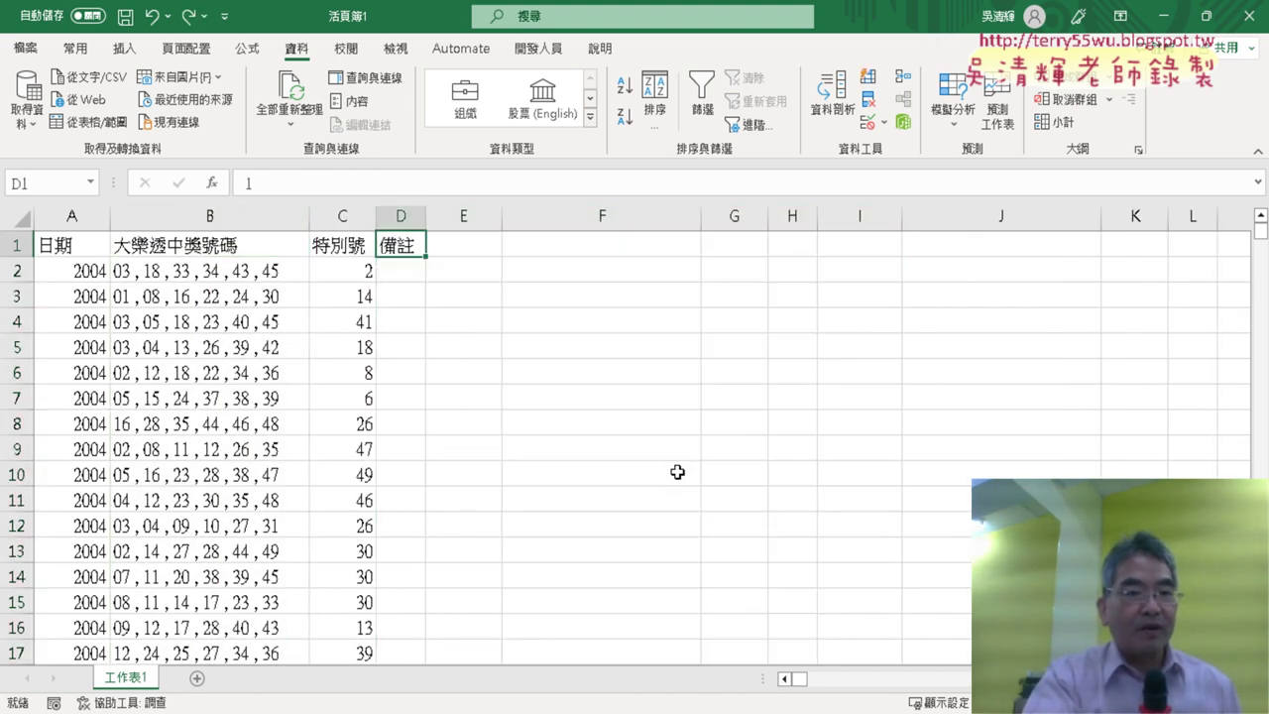
{"action": "key", "text": "ctrl+z"}
{"action": "key", "text": "ctrl+z"}
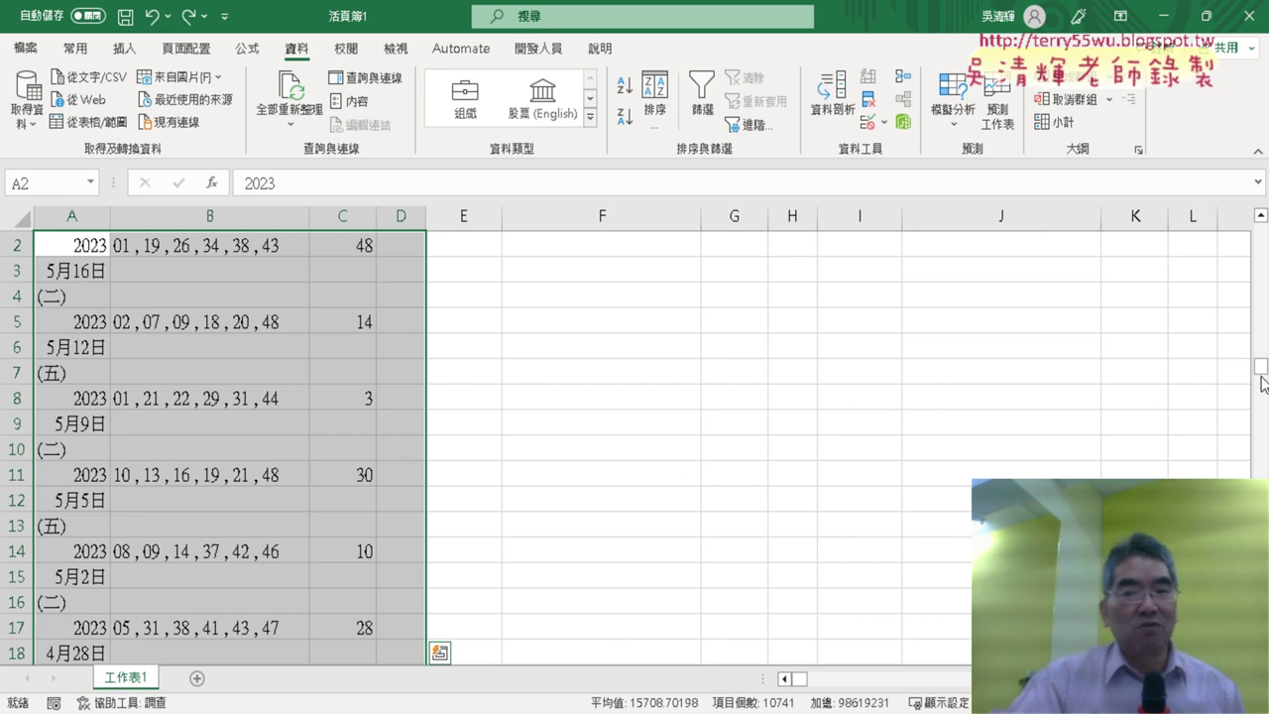
Scroll to the top, select the 日期 header A1, and apply Sort Ascending.
{"action": "left_click_drag", "start_coordinate": [1260, 382], "coordinate": [1260, 230]}
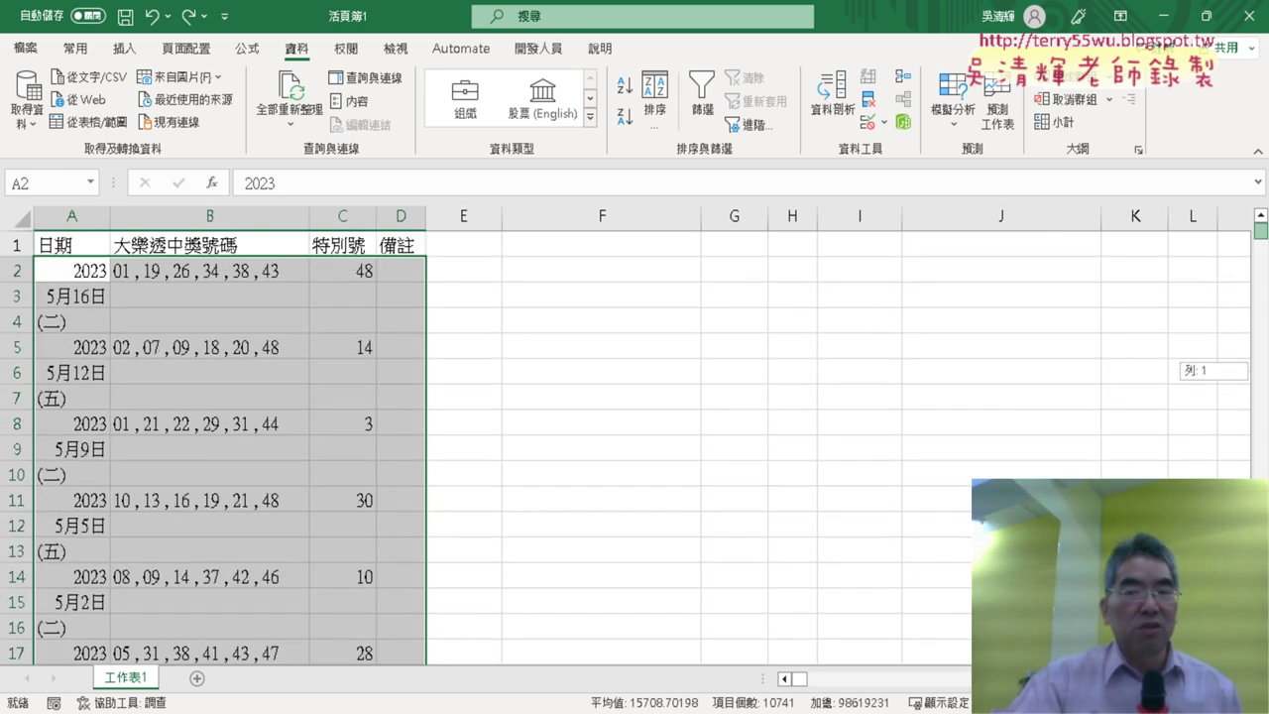
{"action": "left_click", "coordinate": [73, 238]}
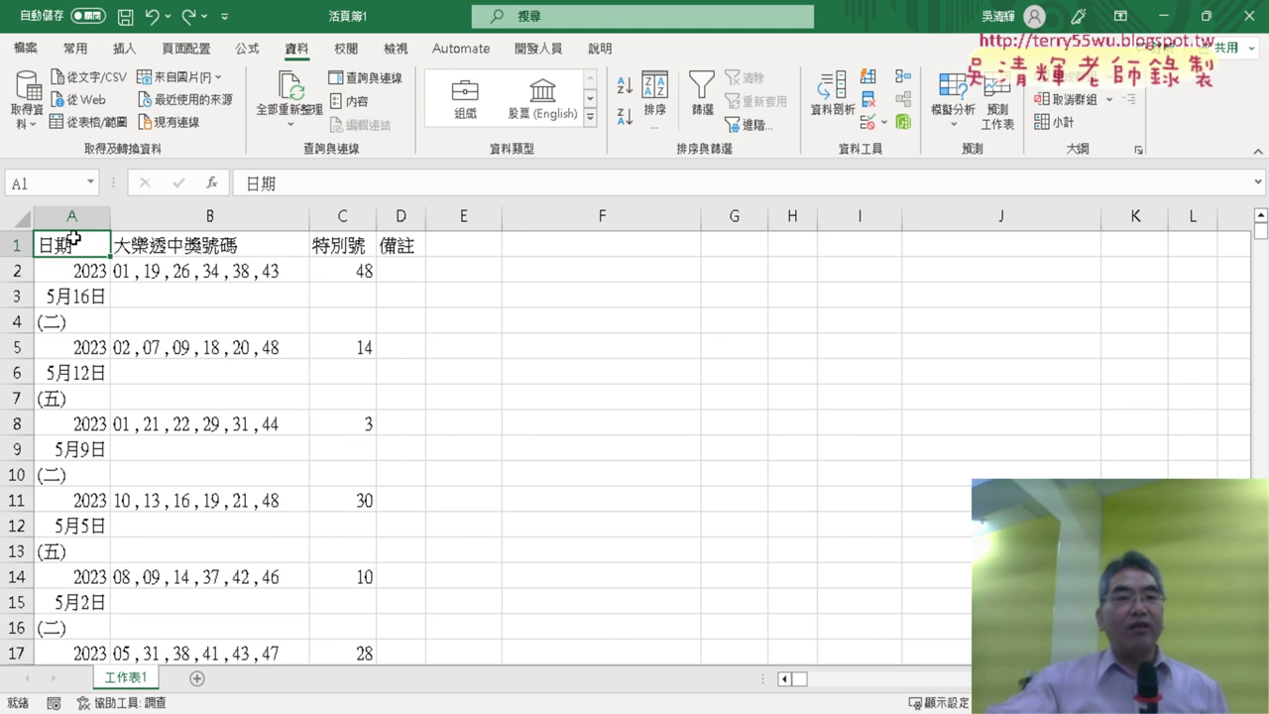
{"action": "left_click", "coordinate": [625, 87]}
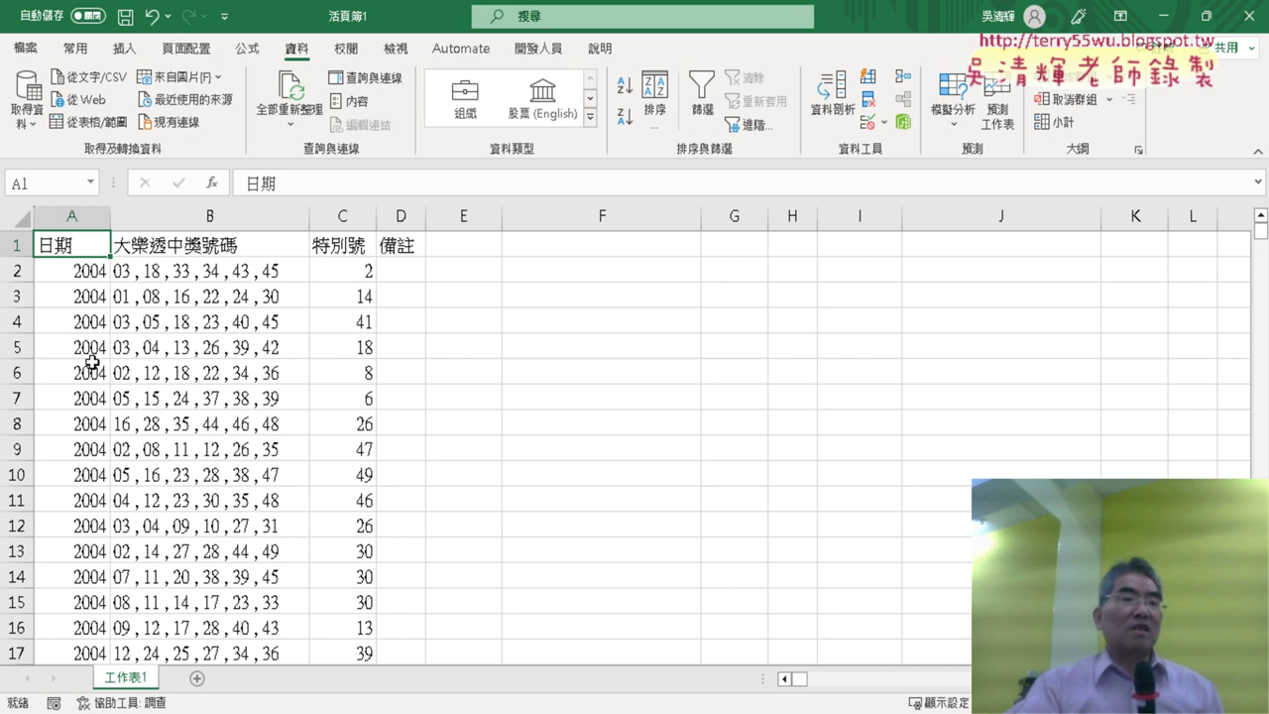
Delete the leftover rows 2095 to 6349 below the table and scroll back to the top.
{"action": "left_click", "coordinate": [228, 246]}
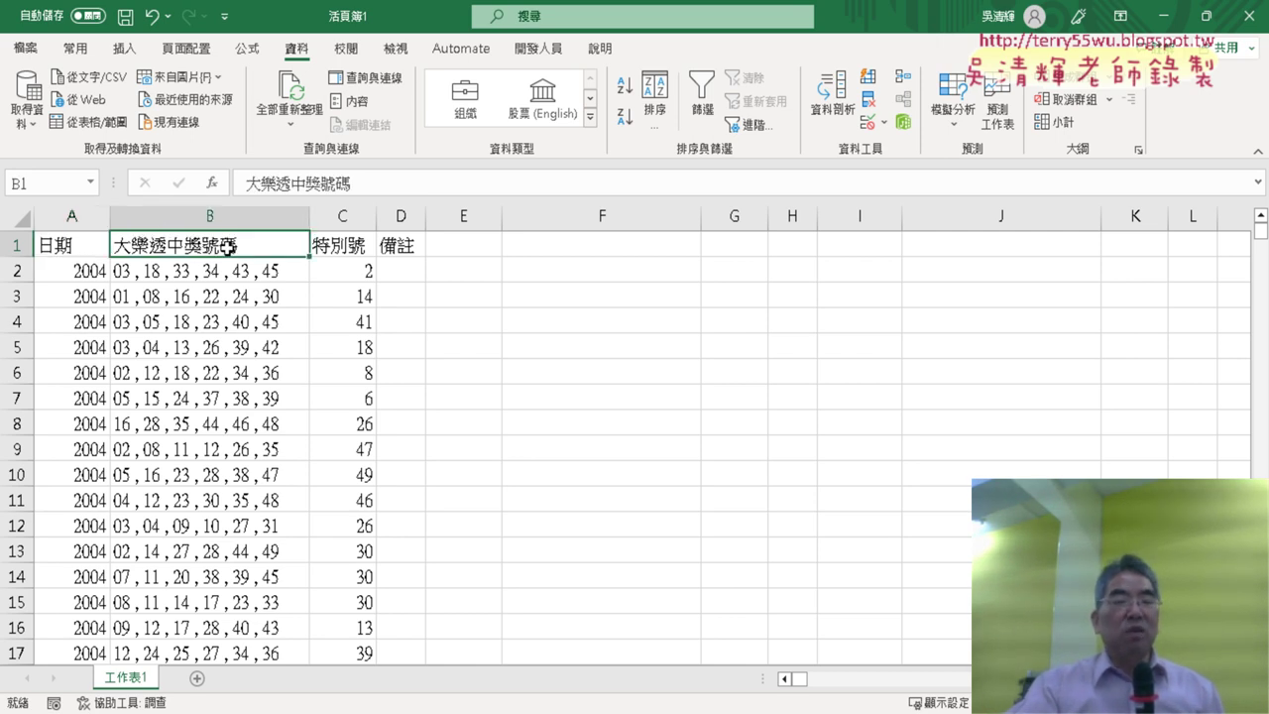
{"action": "key", "text": "ctrl+Down"}
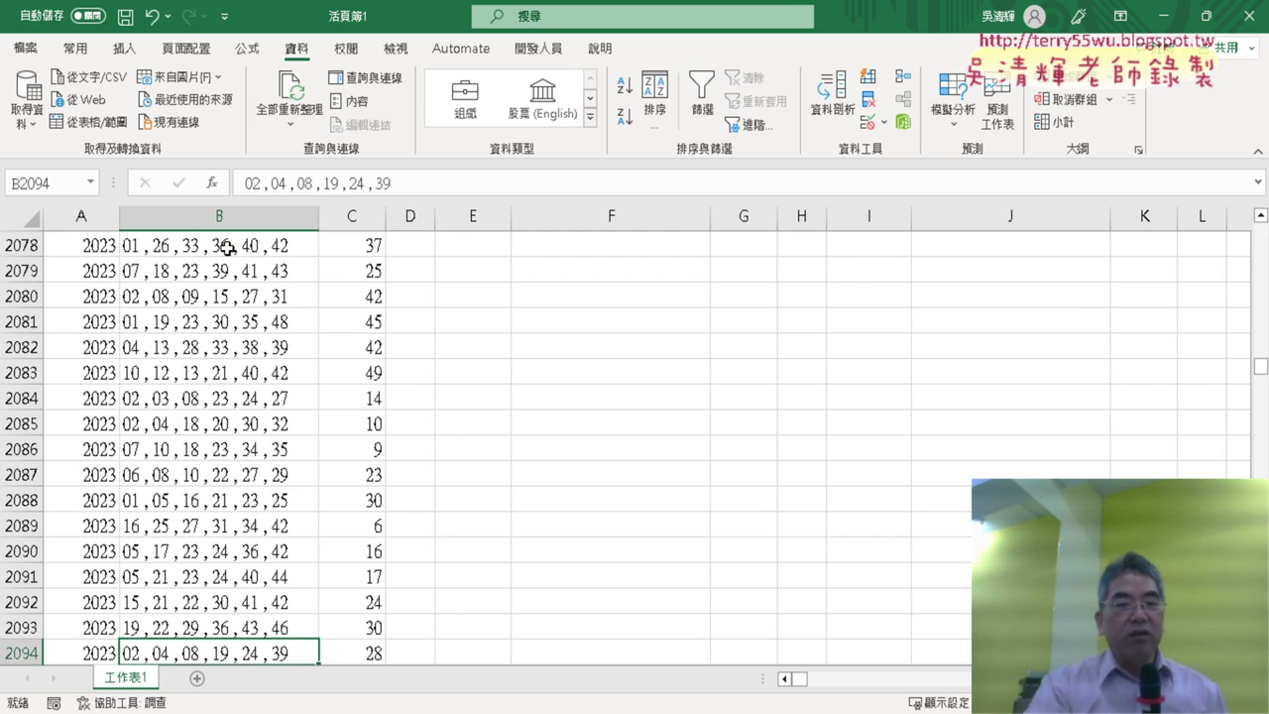
{"action": "scroll", "coordinate": [277, 301], "scroll_direction": "down", "scroll_amount": 3}
{"action": "scroll", "coordinate": [278, 301], "scroll_direction": "down", "scroll_amount": 2}
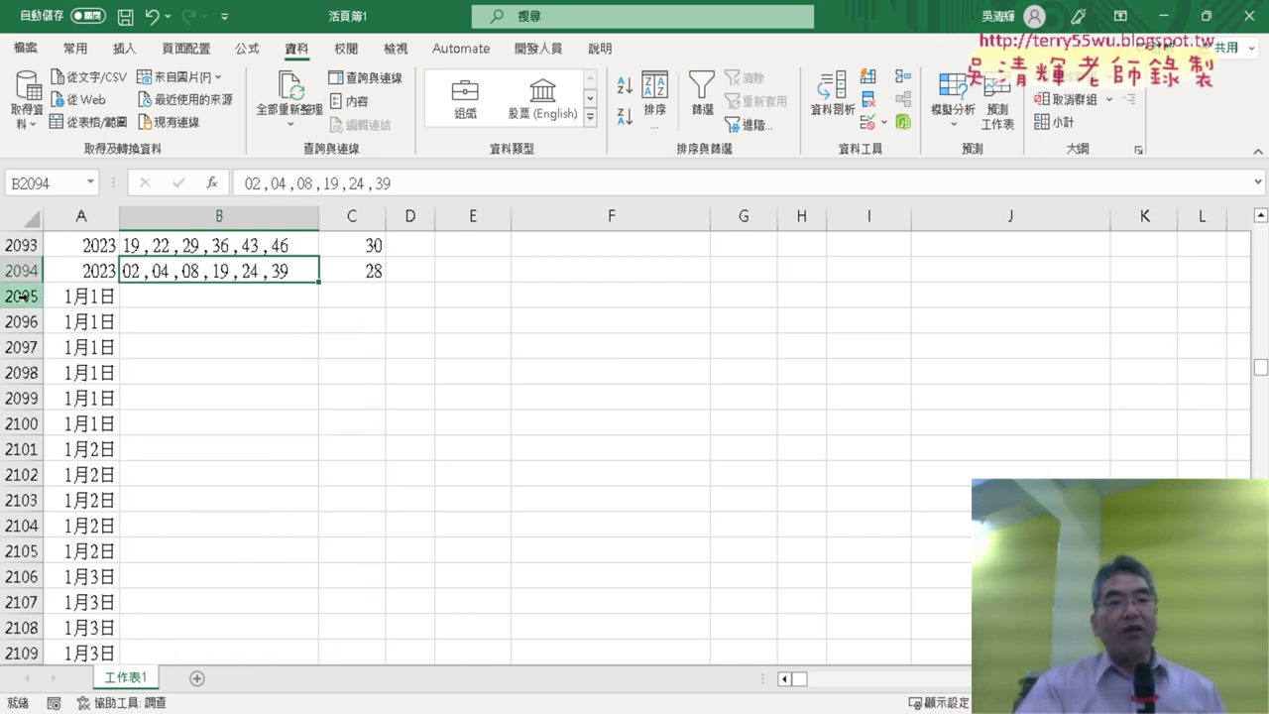
{"action": "left_click", "coordinate": [22, 295]}
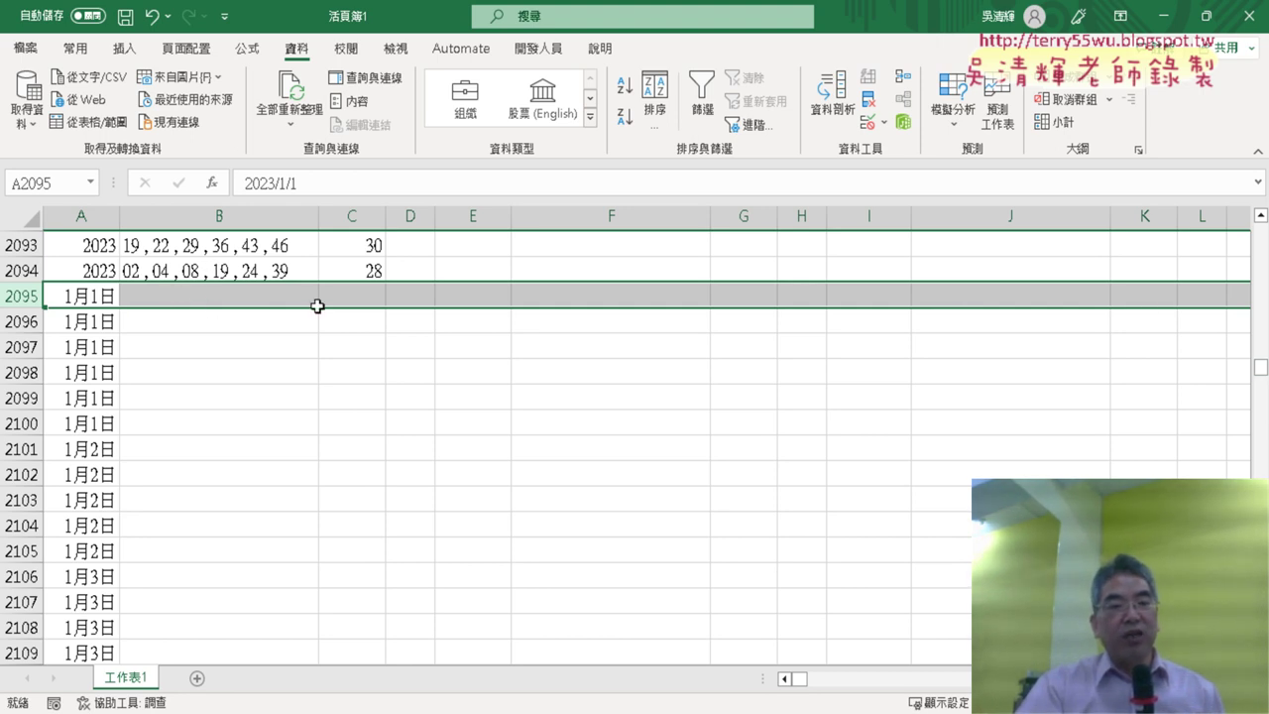
{"action": "left_click_drag", "start_coordinate": [1263, 377], "coordinate": [1263, 382]}
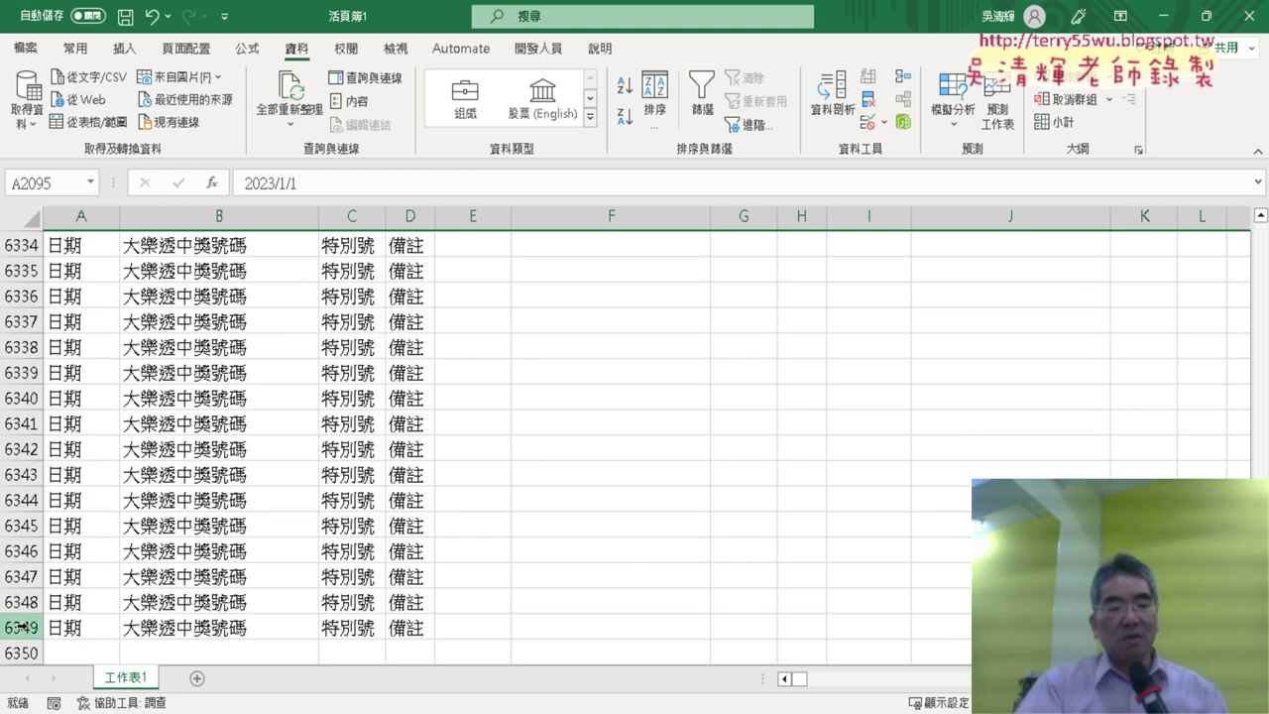
{"action": "left_click", "coordinate": [22, 627], "text": "shift"}
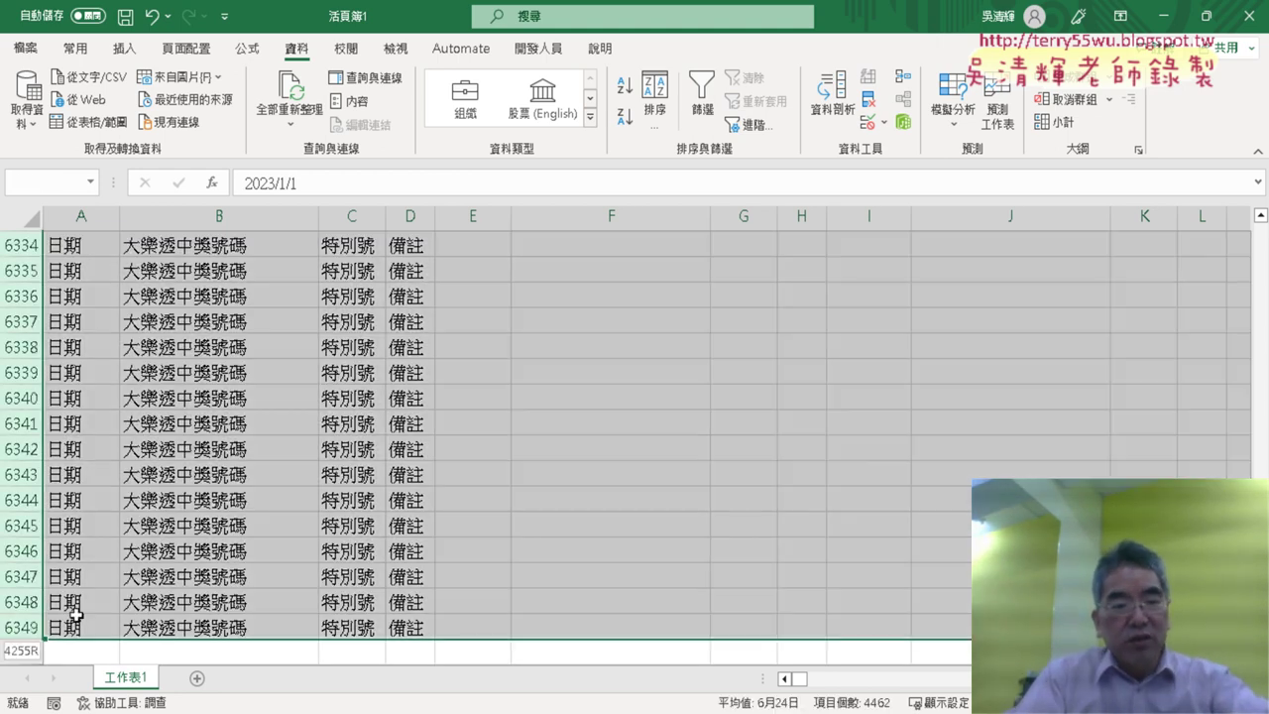
{"action": "right_click", "coordinate": [216, 486]}
{"action": "left_click", "coordinate": [297, 333]}
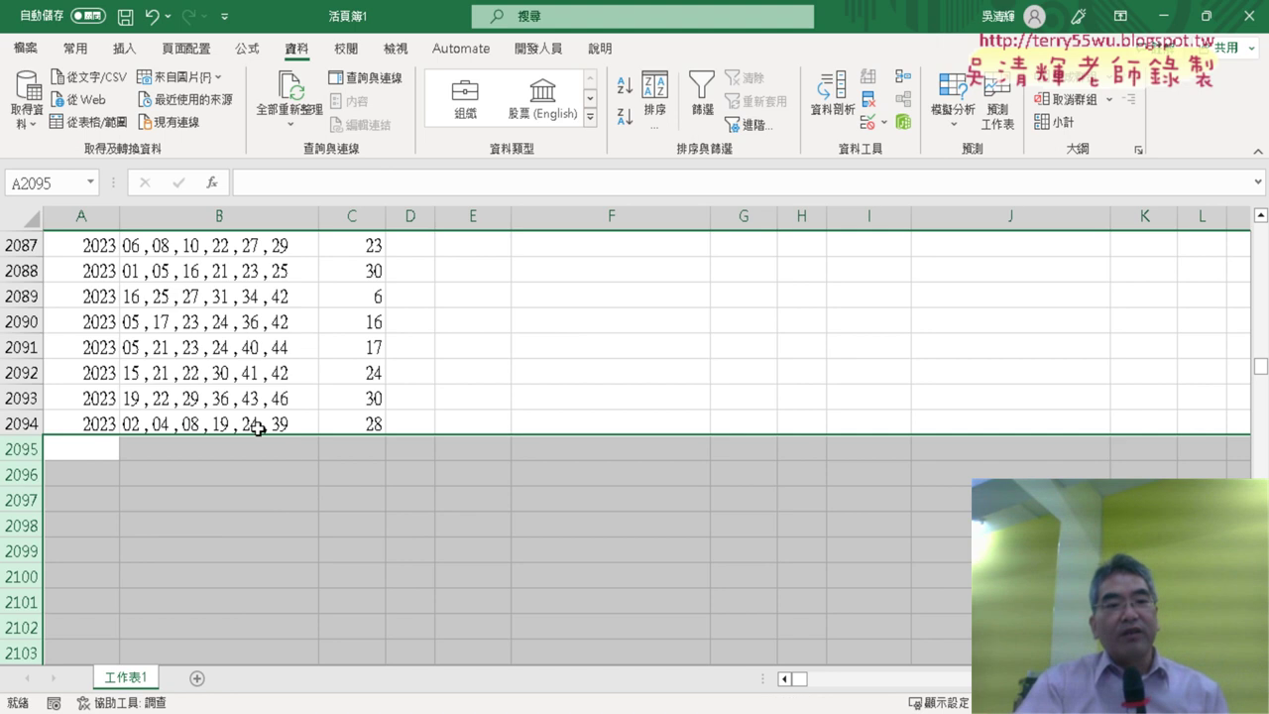
{"action": "left_click_drag", "start_coordinate": [1260, 366], "coordinate": [1260, 229]}
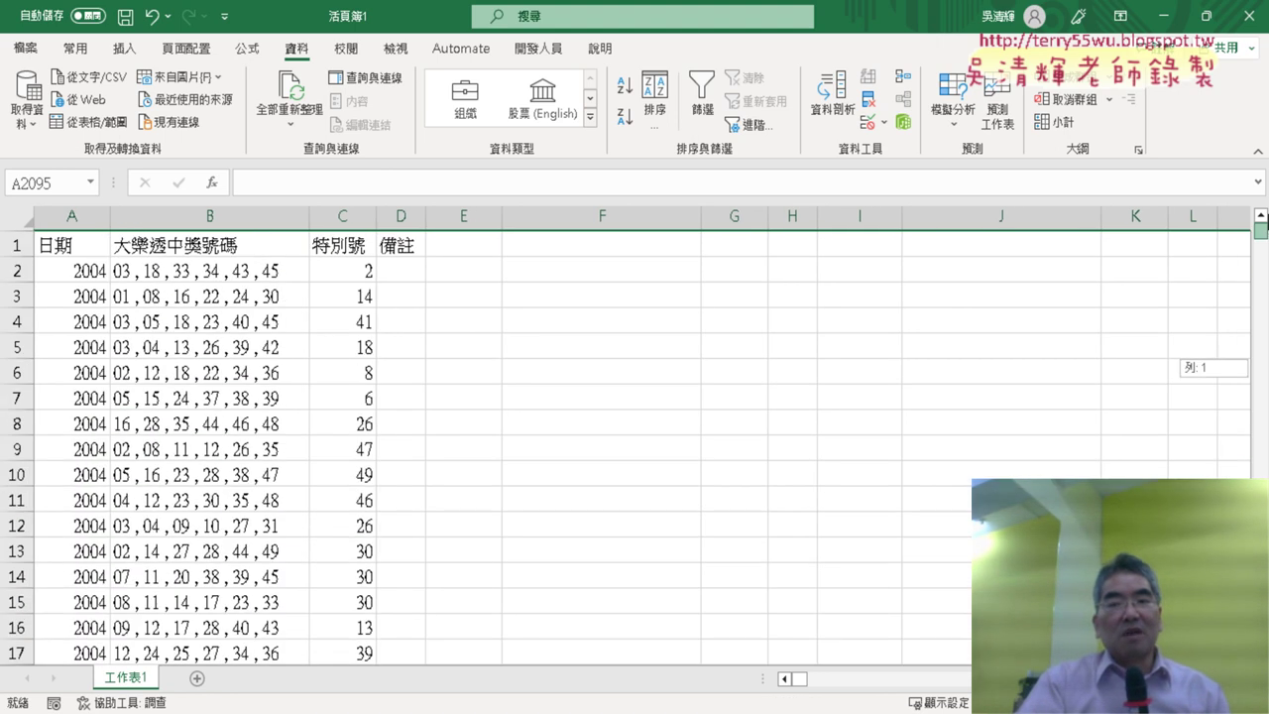
Replace the D1 heading with 1 and fill the series 1 to 6 across D1:I1.
{"action": "left_click", "coordinate": [408, 246]}
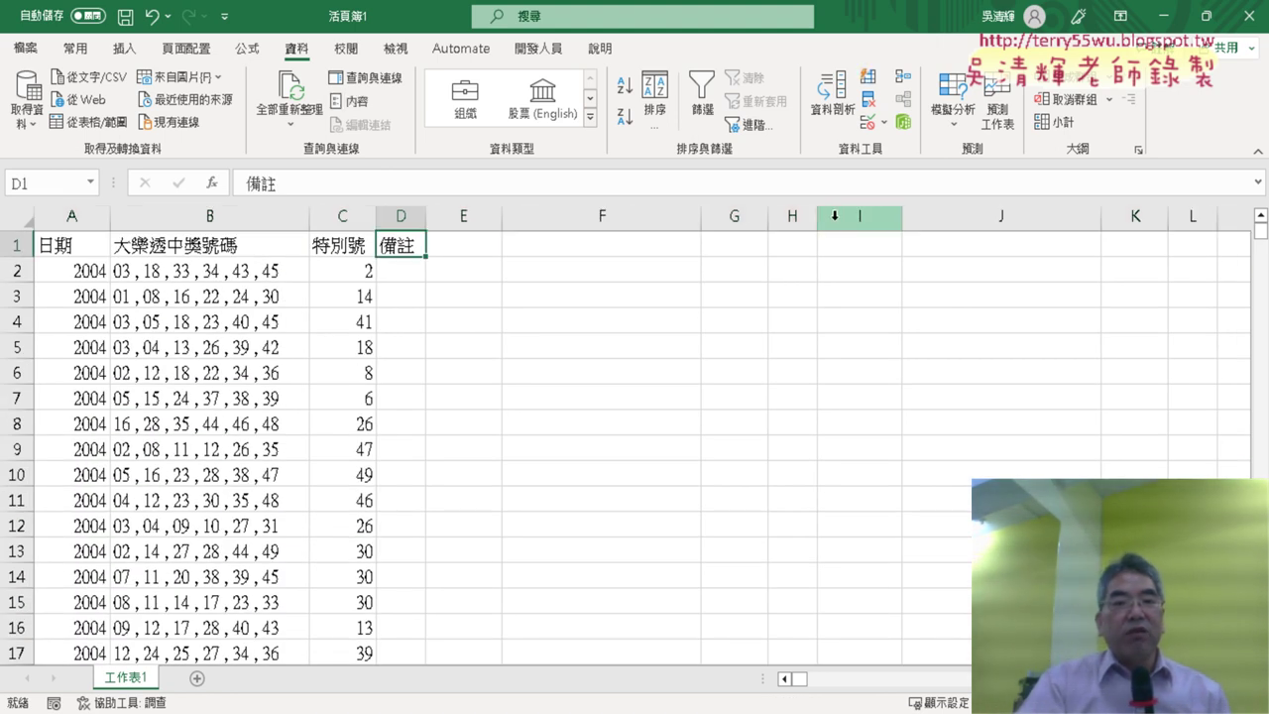
{"action": "type", "text": "•"}
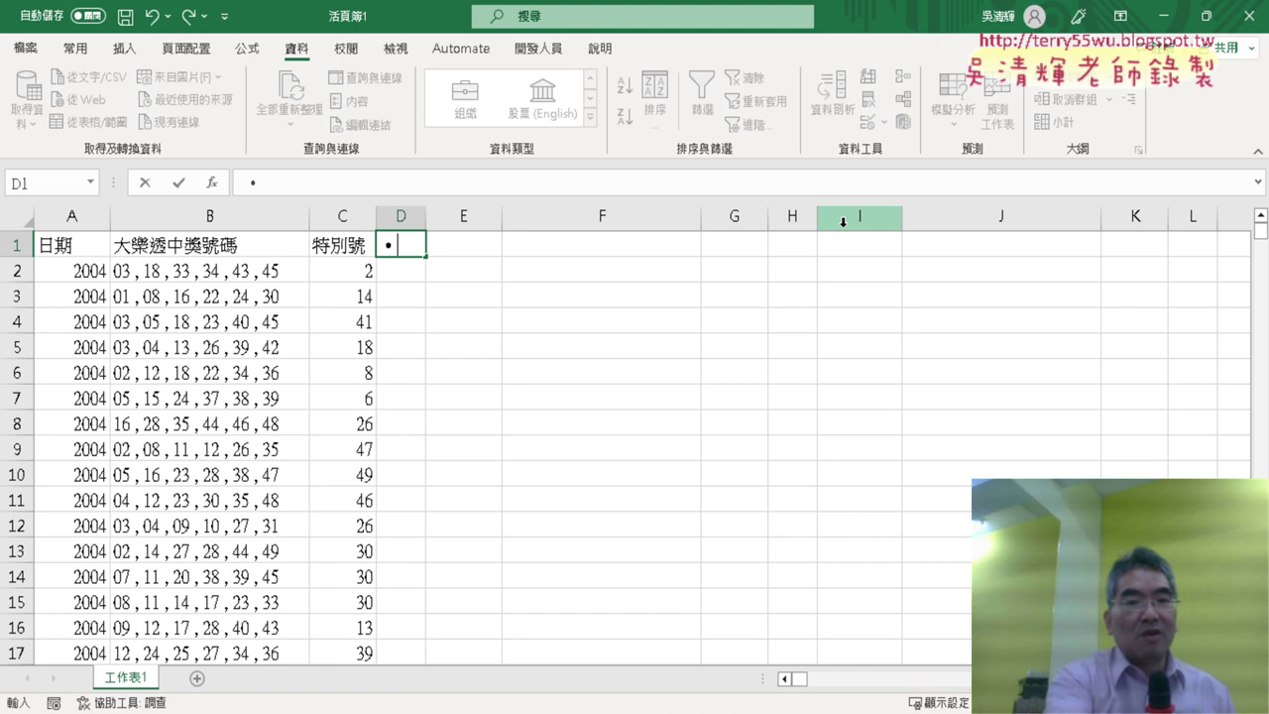
{"action": "key", "text": "BackSpace"}
{"action": "type", "text": "1"}
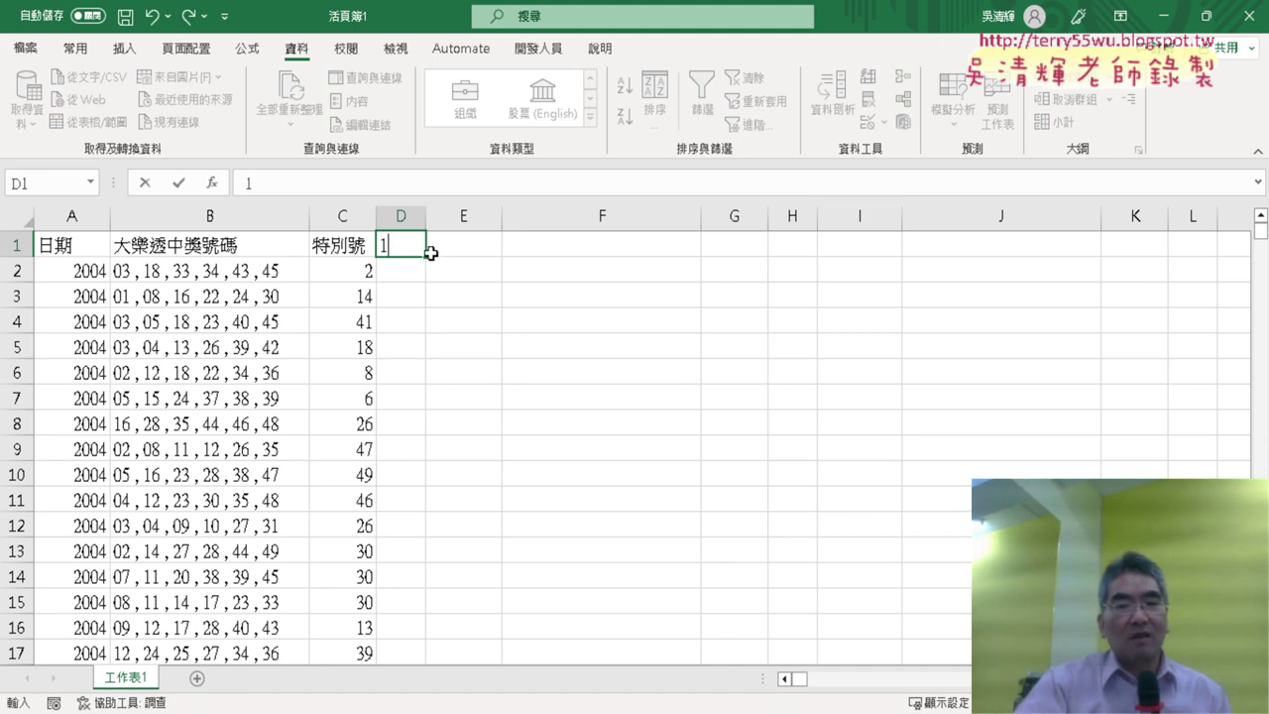
{"action": "left_click_drag", "start_coordinate": [430, 260], "coordinate": [862, 246]}
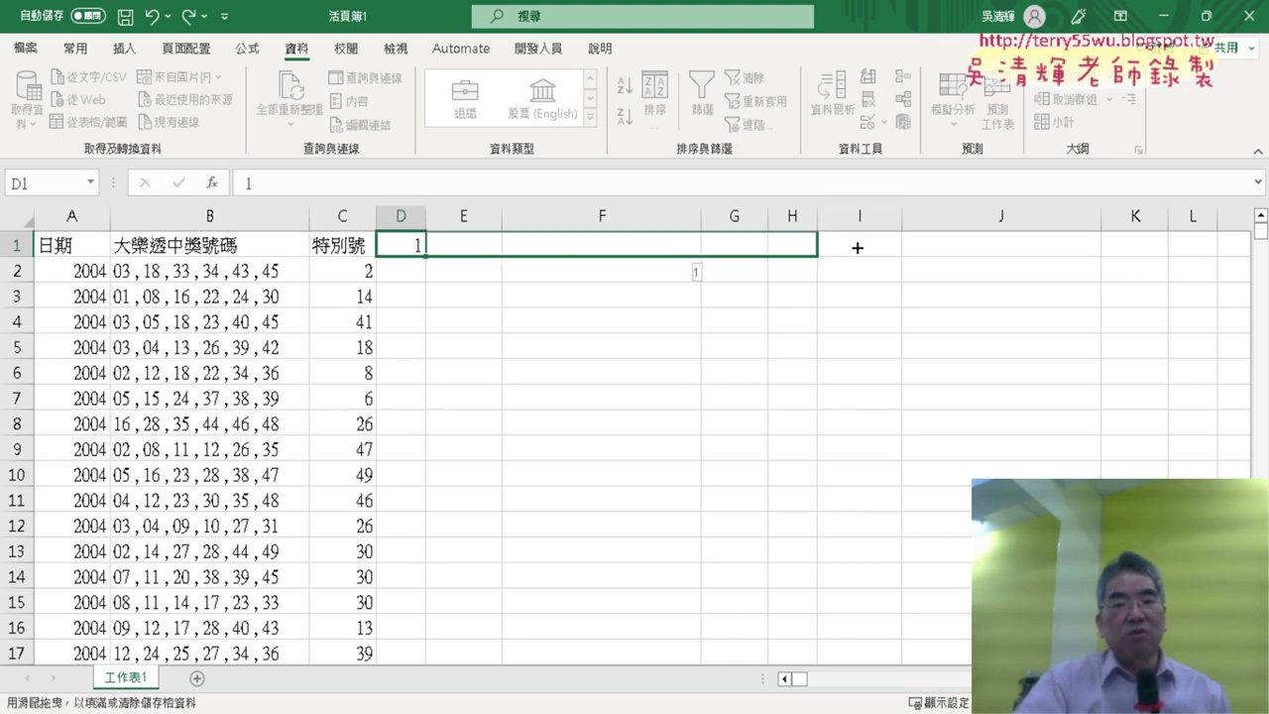
{"action": "left_click_drag", "start_coordinate": [861, 246], "coordinate": [861, 246]}
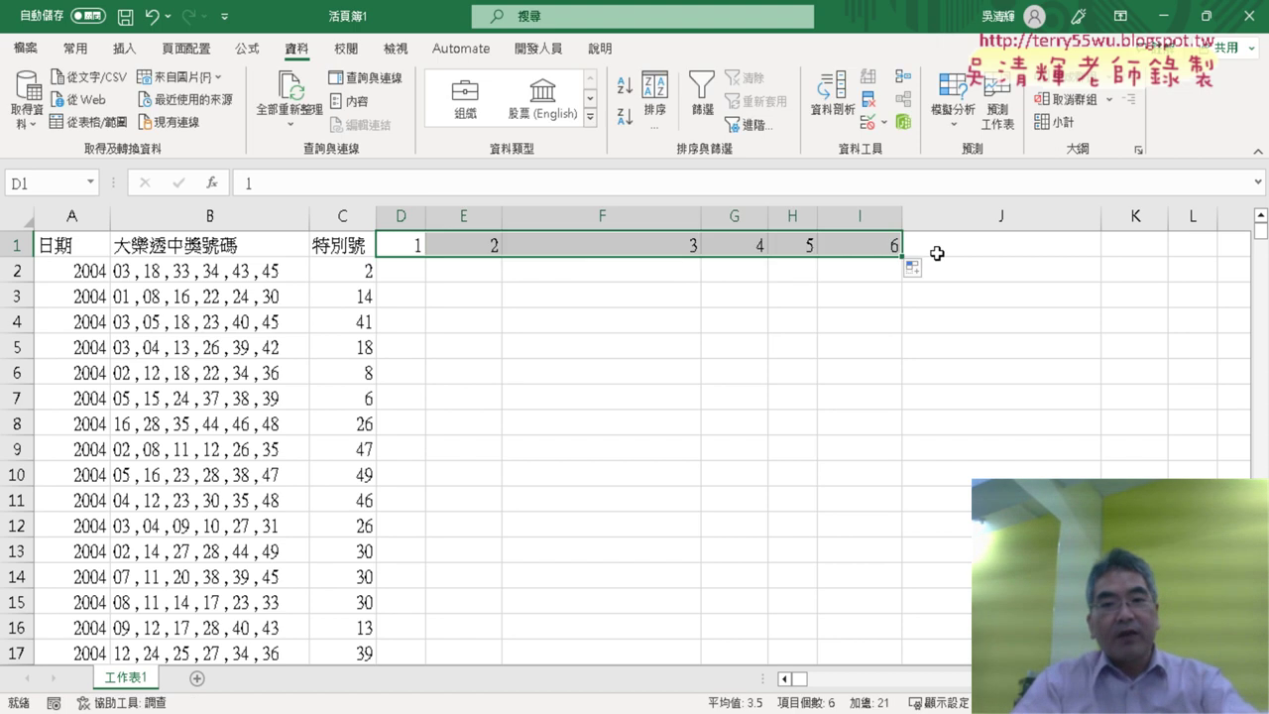
Narrow columns D to I to an equal small width.
{"action": "left_click_drag", "start_coordinate": [416, 216], "coordinate": [859, 216]}
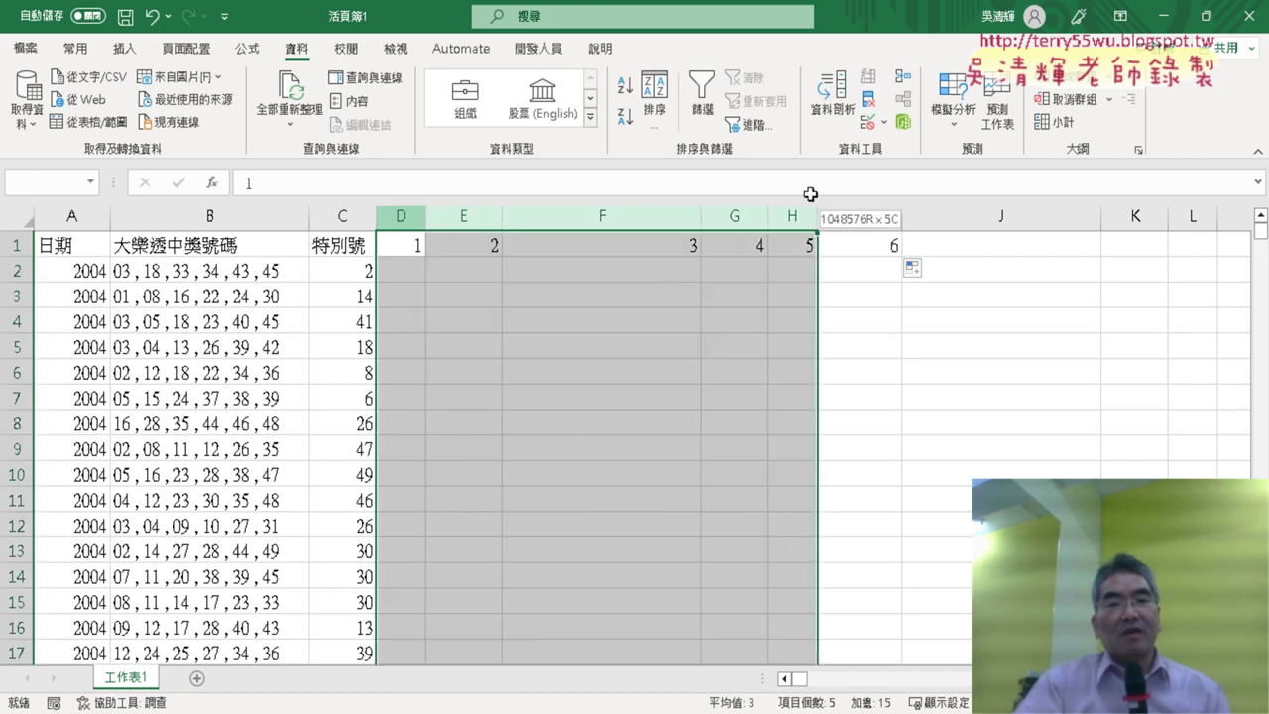
{"action": "left_click_drag", "start_coordinate": [425, 216], "coordinate": [418, 216]}
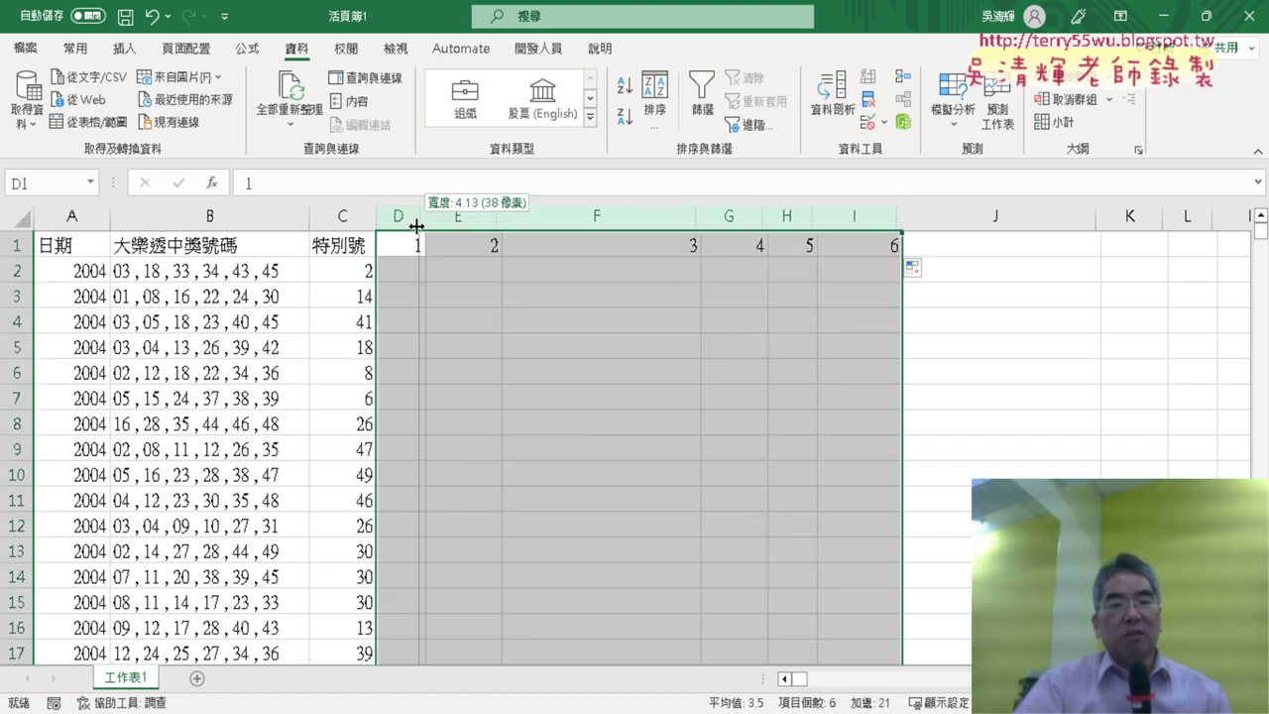
{"action": "left_click", "coordinate": [182, 271]}
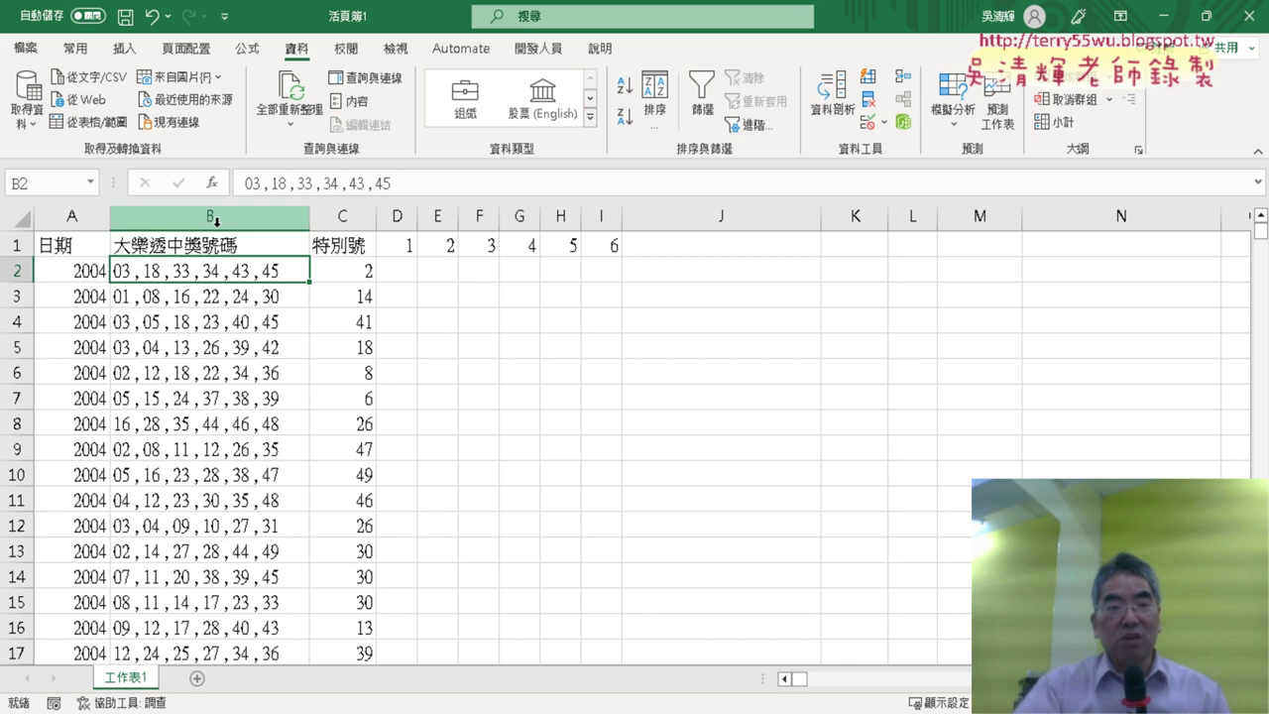
Split B2:B2094 at commas into columns starting at D2, then select column B.
{"action": "left_click", "coordinate": [216, 220]}
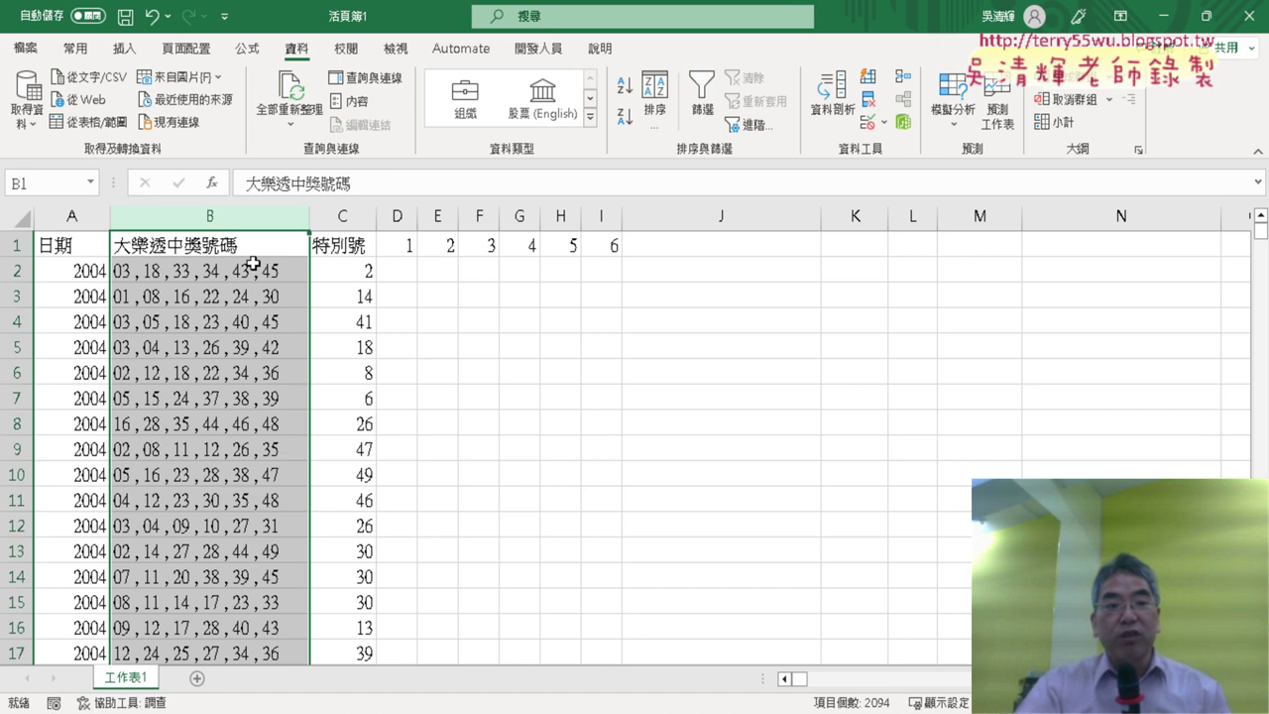
{"action": "left_click", "coordinate": [213, 273]}
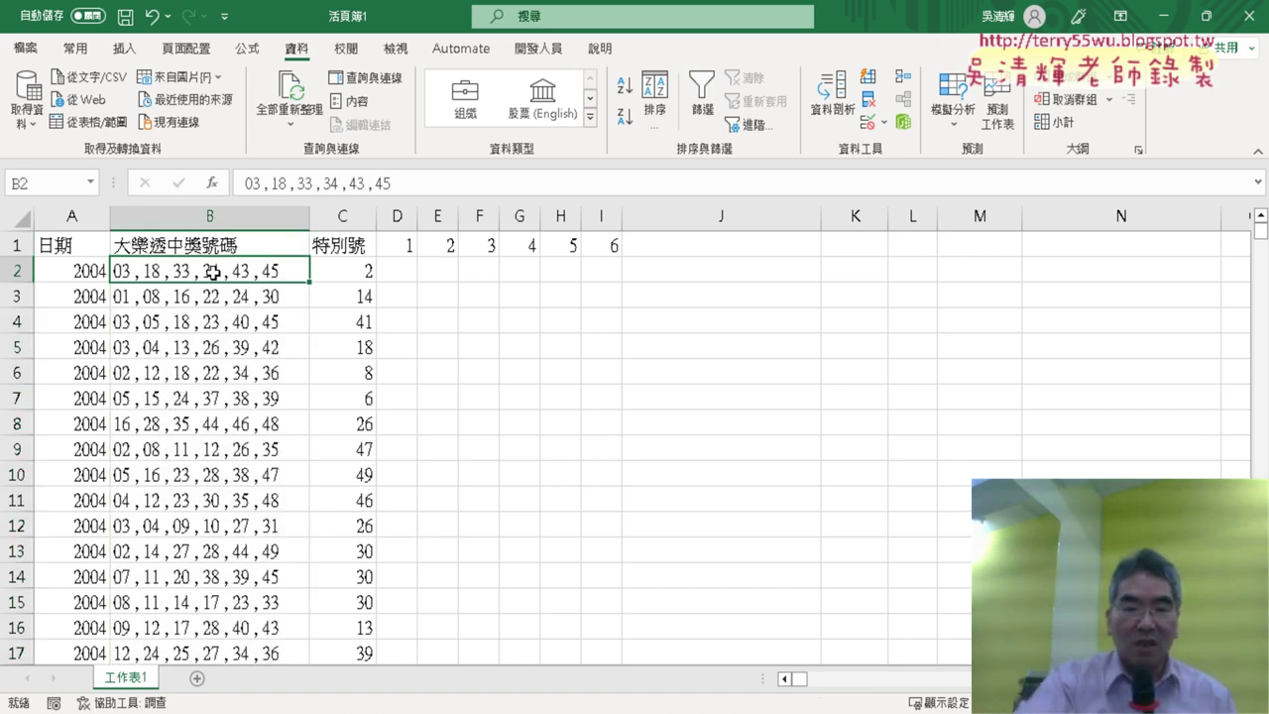
{"action": "key", "text": "ctrl+shift+Down"}
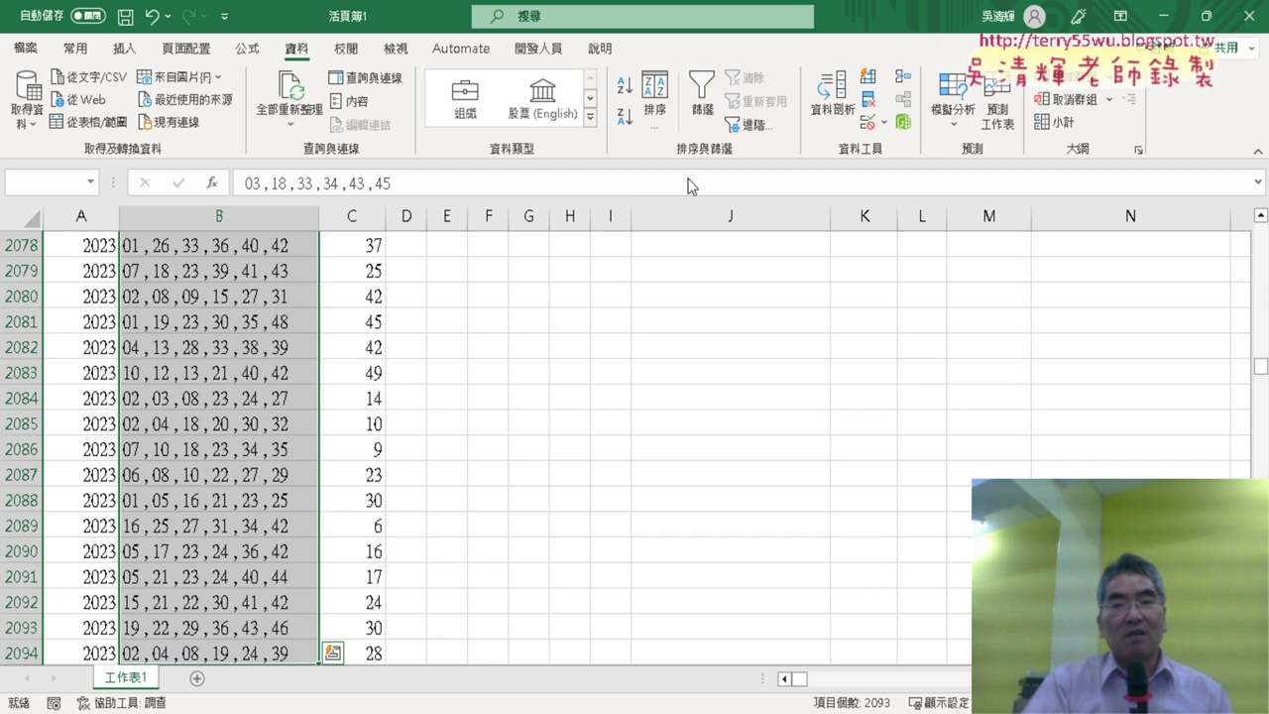
{"action": "left_click", "coordinate": [831, 99]}
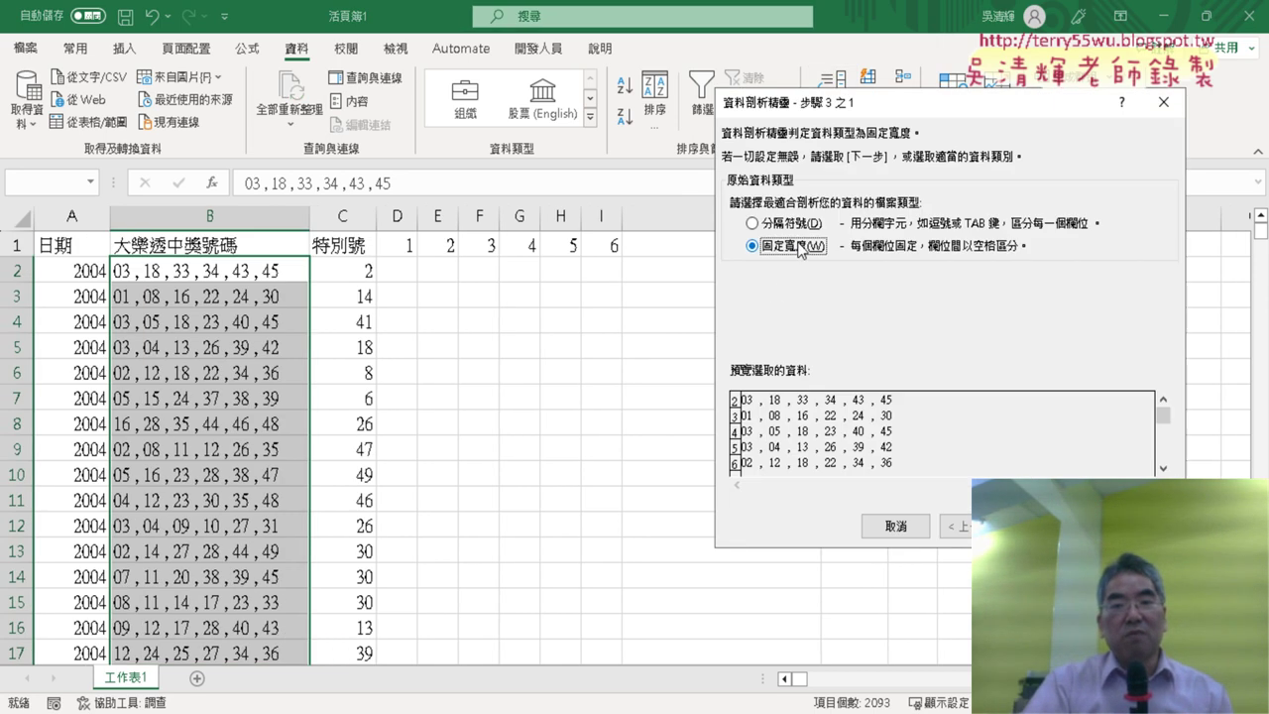
{"action": "left_click", "coordinate": [793, 224]}
{"action": "left_click", "coordinate": [1036, 525]}
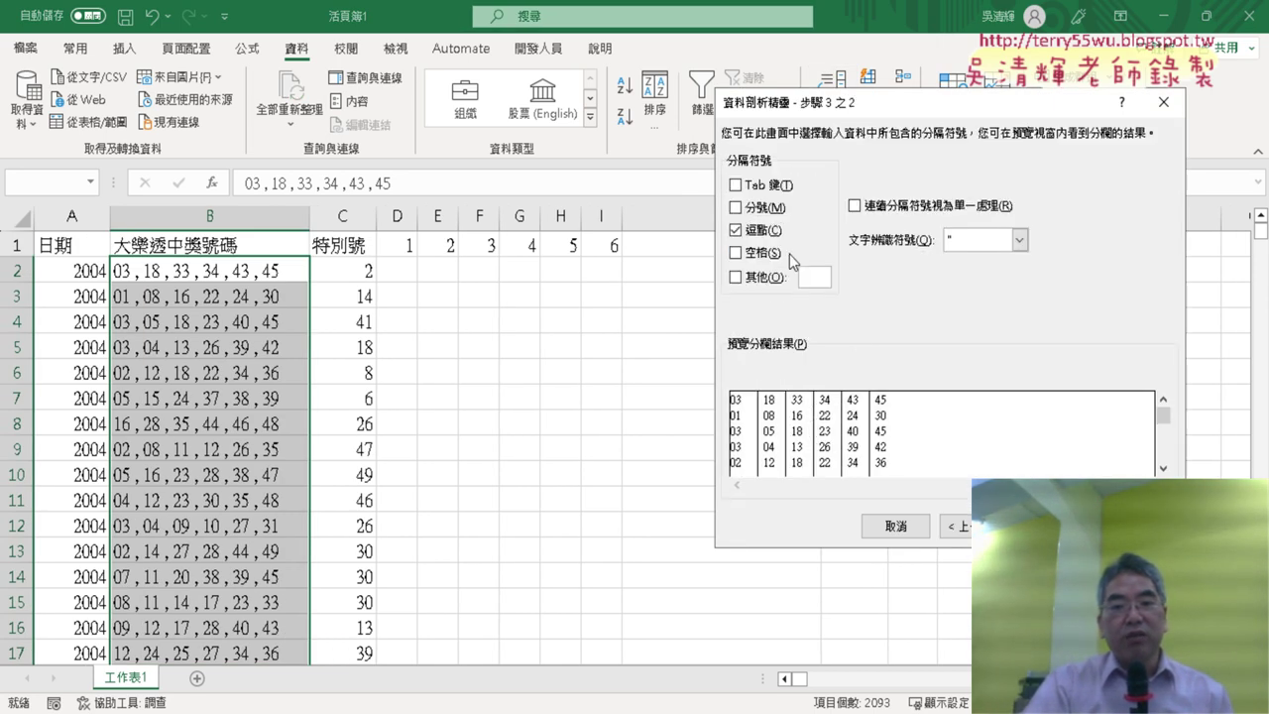
{"action": "left_click", "coordinate": [1036, 525]}
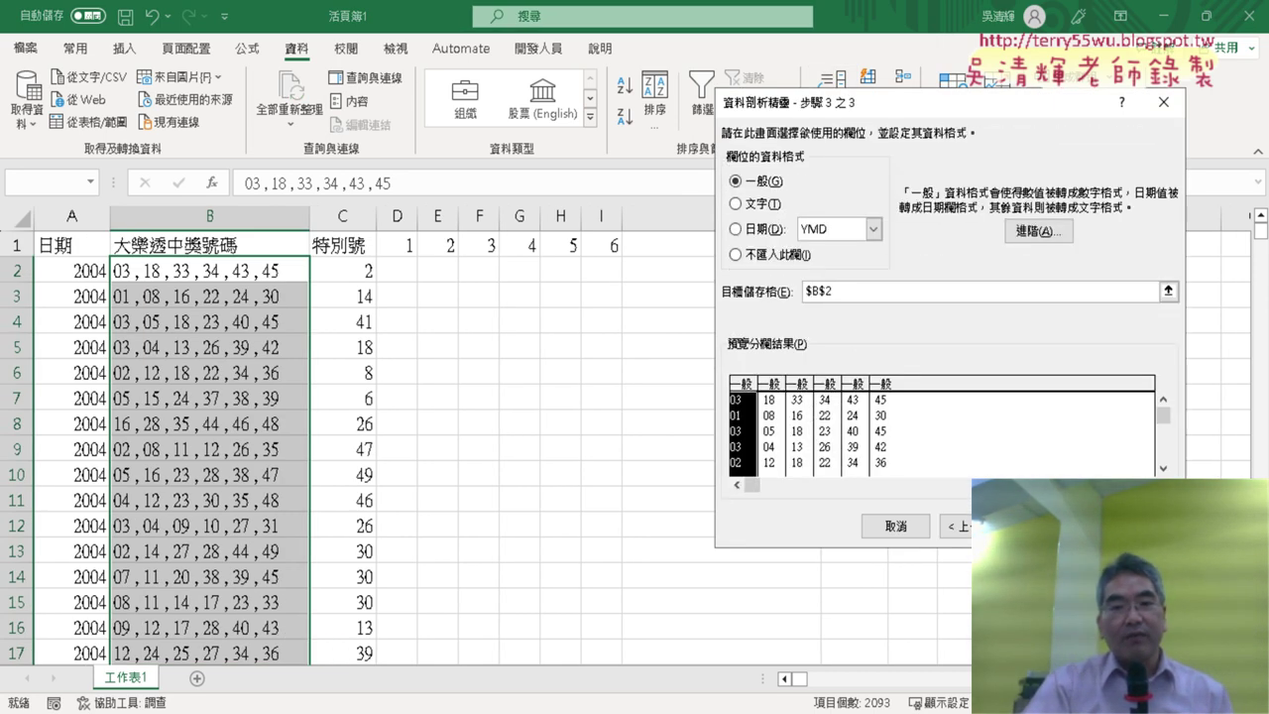
{"action": "double_click", "coordinate": [846, 293]}
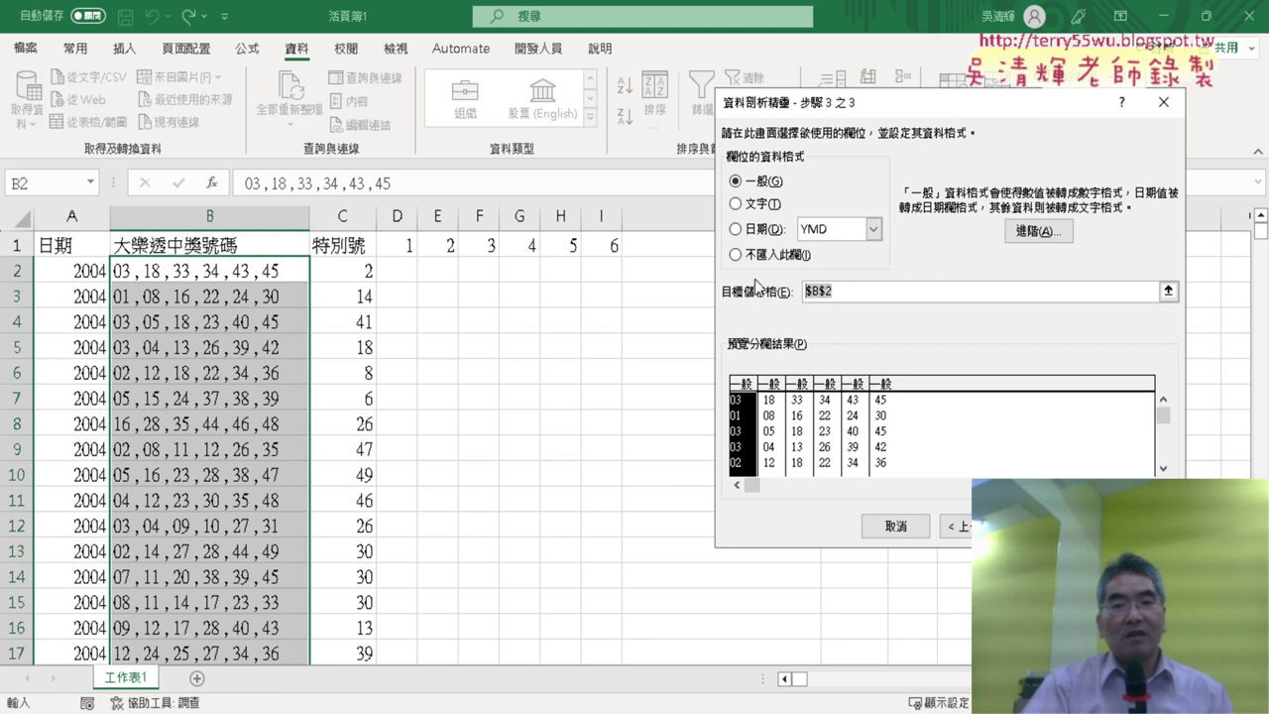
{"action": "left_click", "coordinate": [400, 274]}
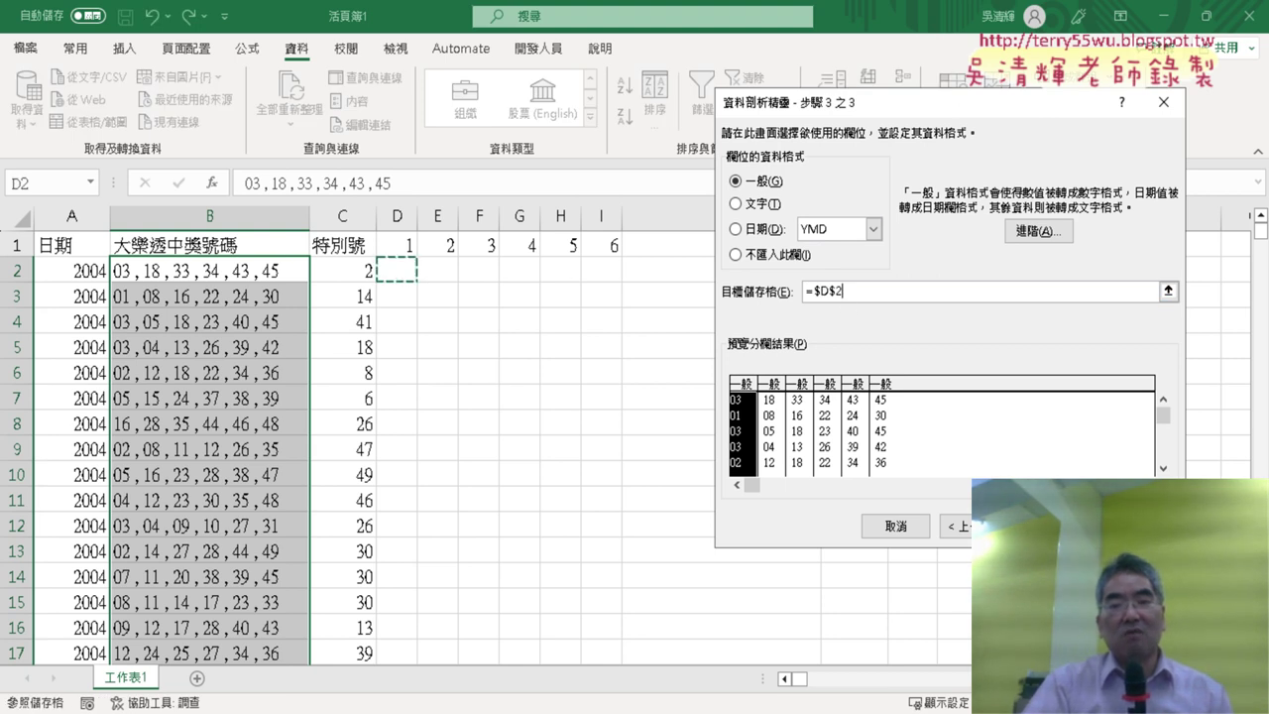
{"action": "left_click", "coordinate": [1120, 525]}
{"action": "left_click", "coordinate": [265, 219]}
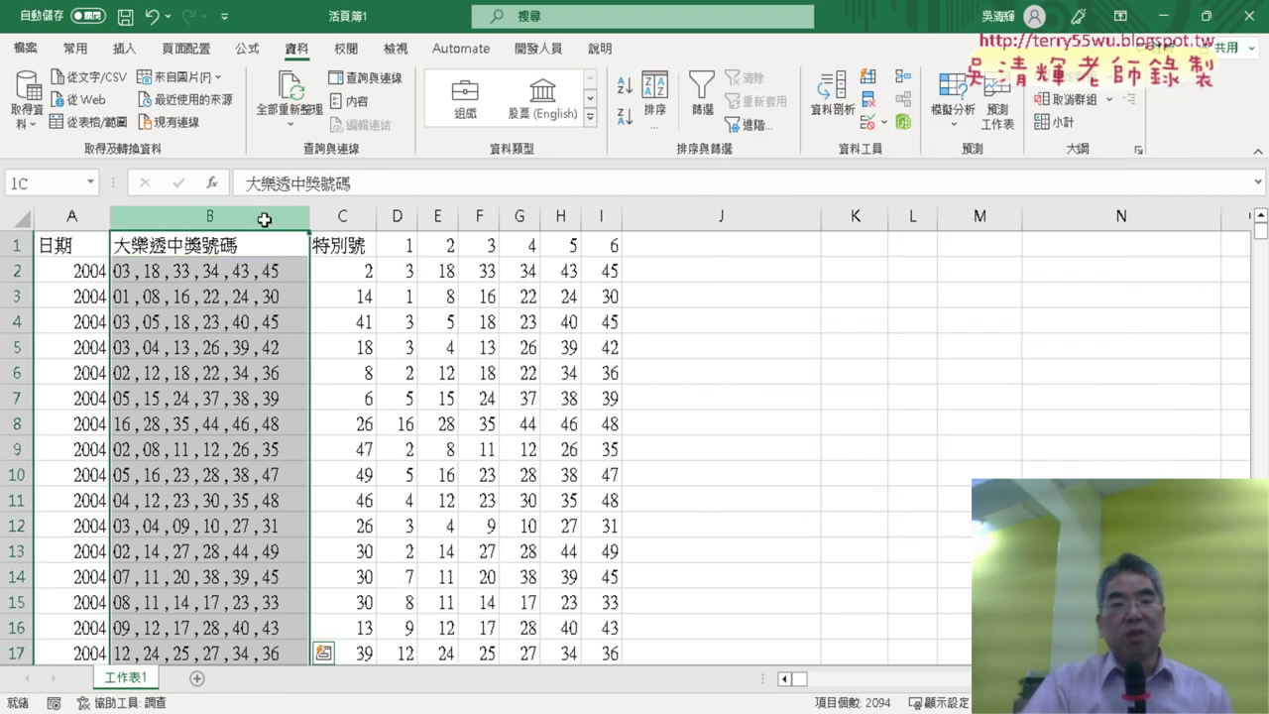
{"action": "right_click", "coordinate": [264, 219]}
Delete column B, which holds the combined winning numbers.
{"action": "left_click", "coordinate": [312, 555]}
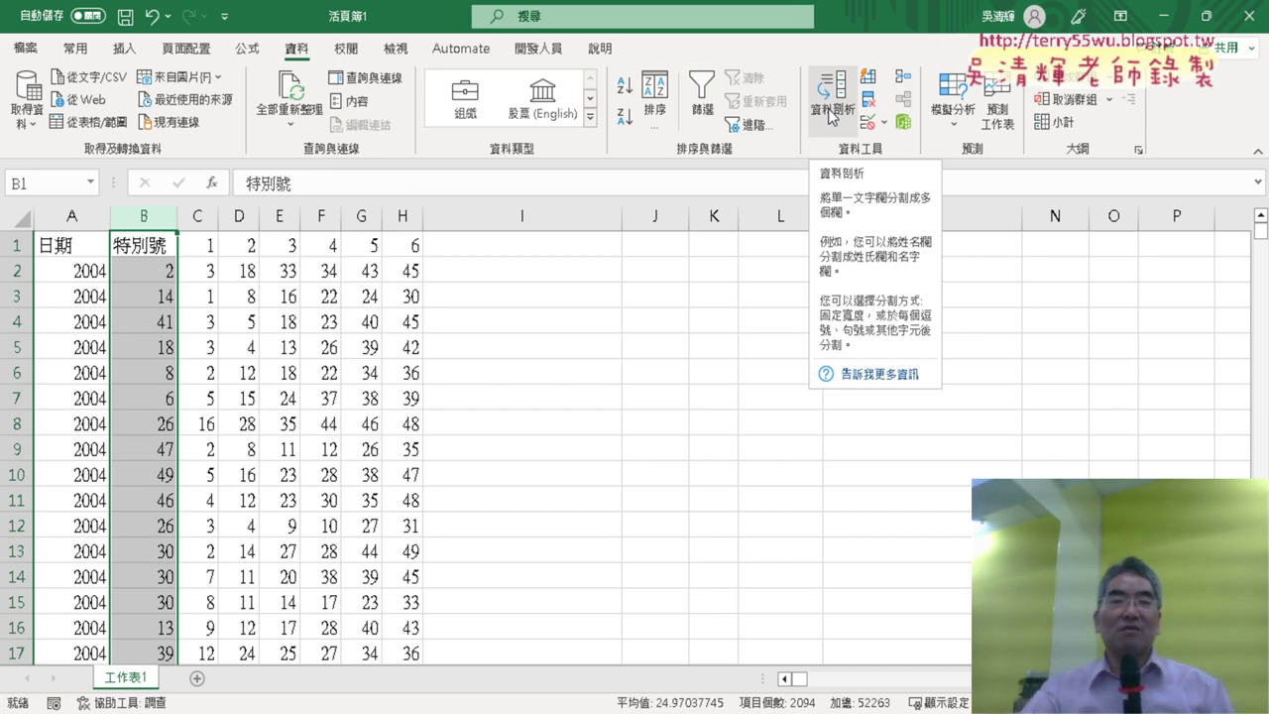
Undo every edit with Ctrl+Z to restore the raw table, then go to cell A1.
{"action": "left_click", "coordinate": [542, 464]}
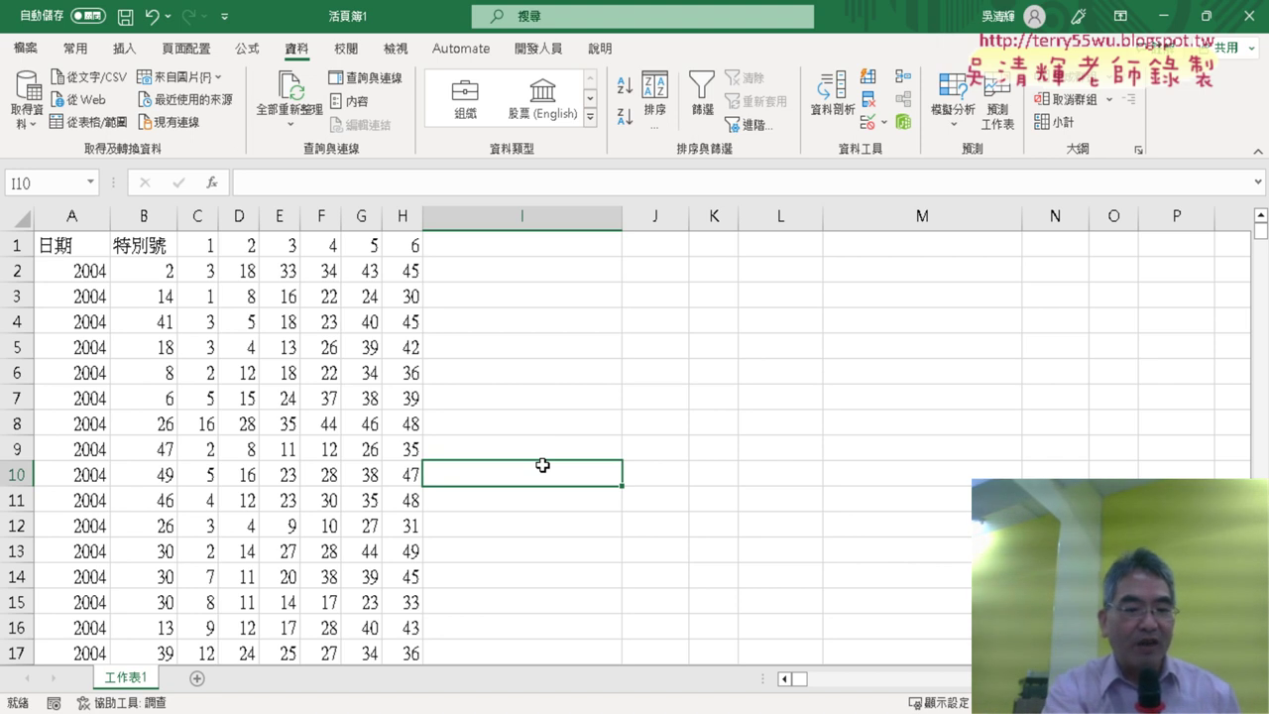
{"action": "key", "text": "ctrl+z"}
{"action": "key", "text": "ctrl+z"}
{"action": "key", "text": "ctrl+z"}
{"action": "key", "text": "ctrl+z"}
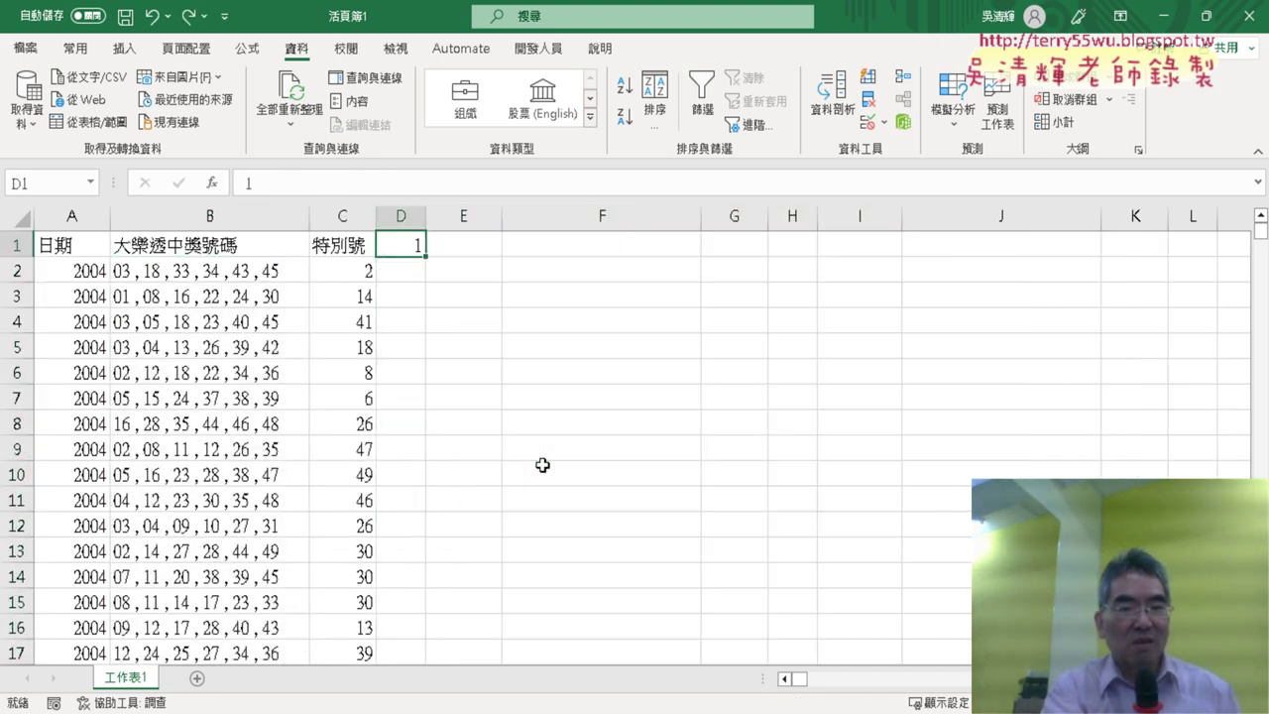
{"action": "key", "text": "ctrl+z"}
{"action": "key", "text": "ctrl+z"}
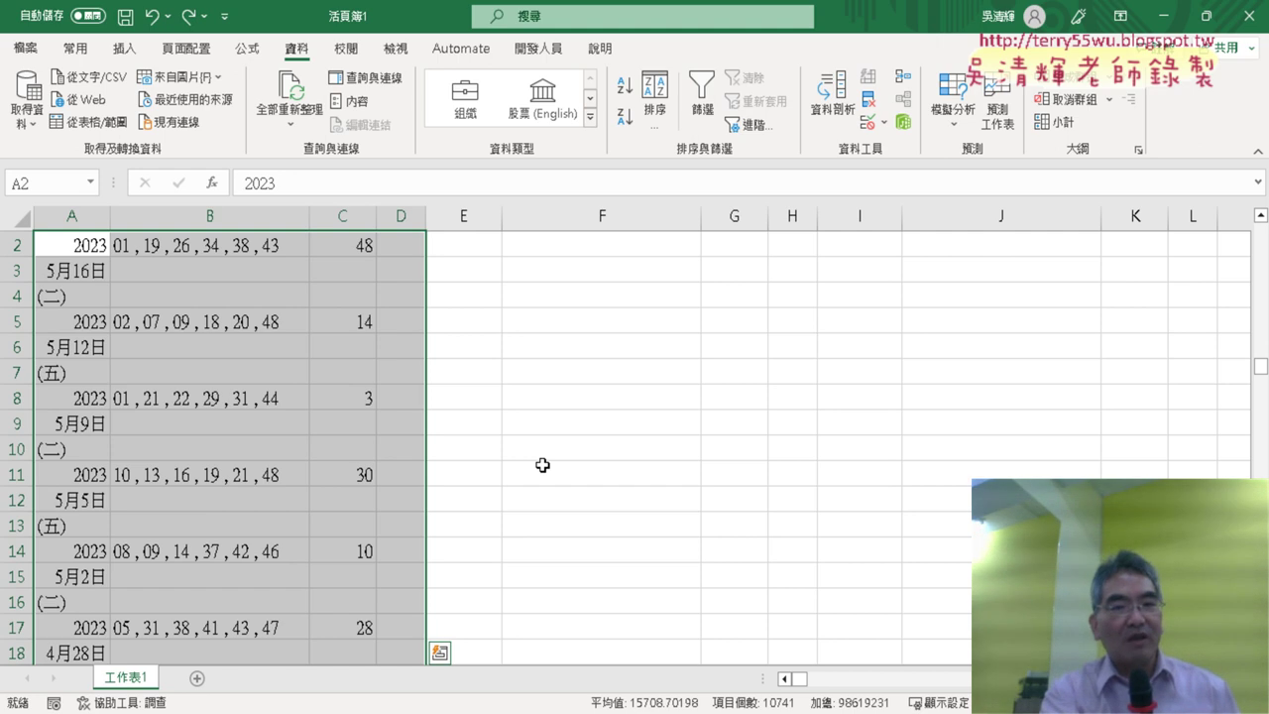
{"action": "scroll", "coordinate": [573, 472], "scroll_direction": "up", "scroll_amount": 1}
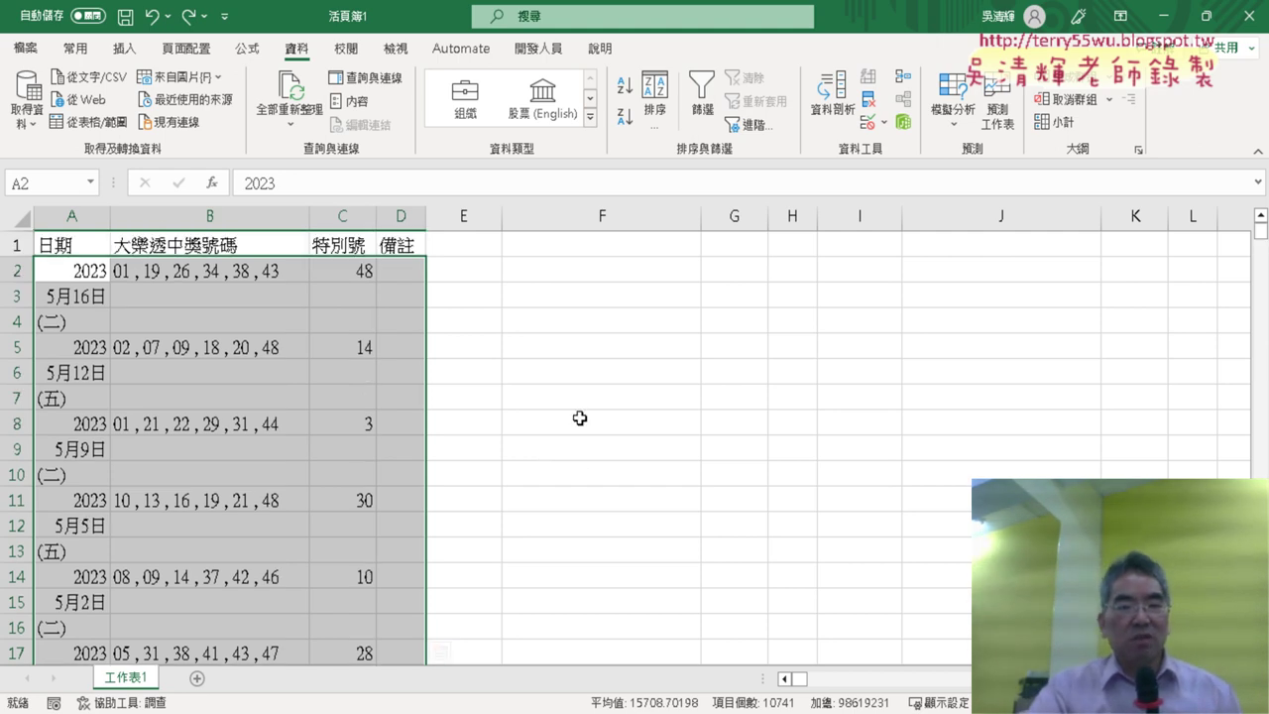
{"action": "left_click", "coordinate": [66, 245]}
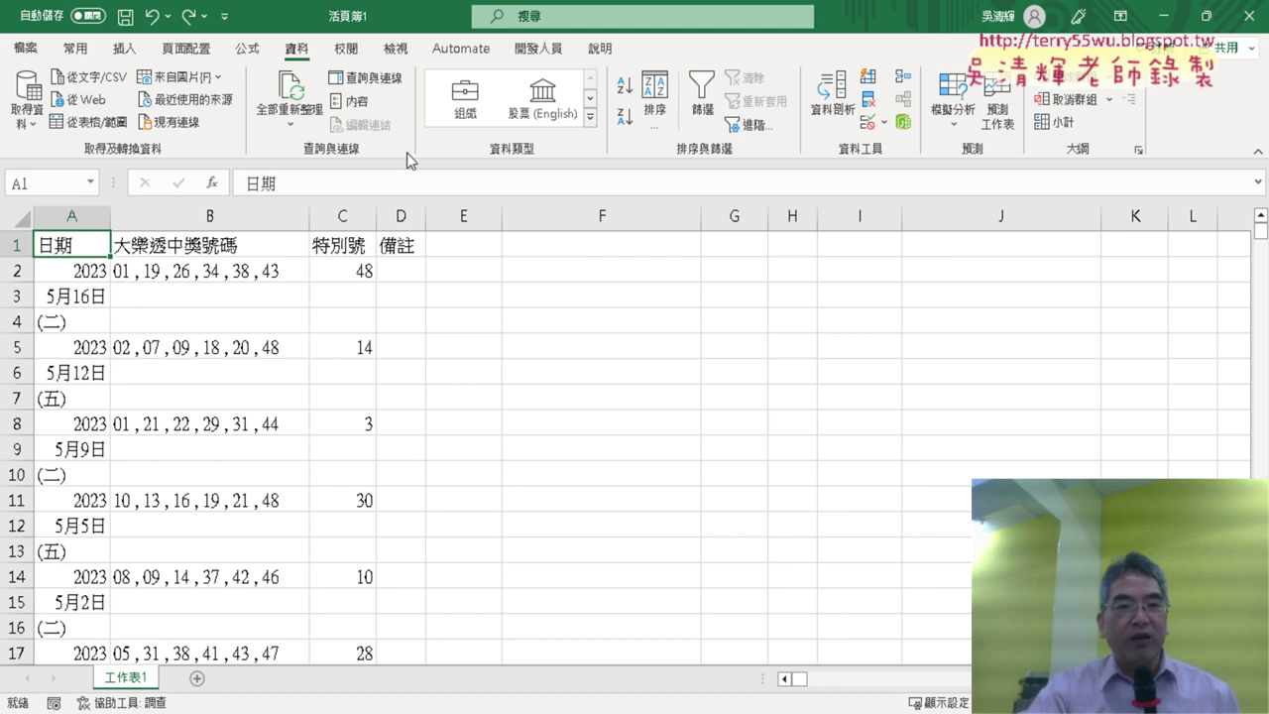